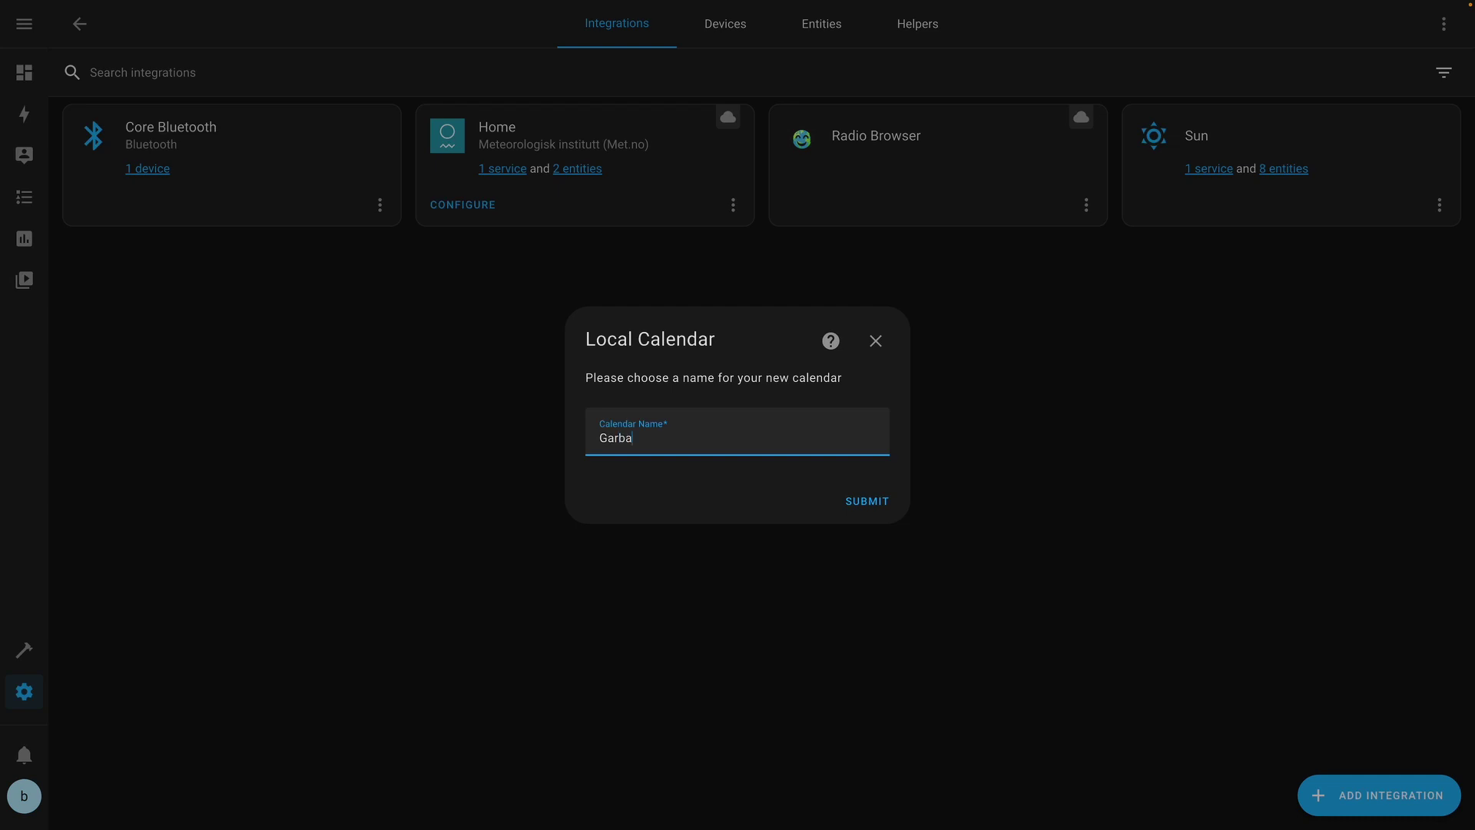
- Finish creating the local calendar named Garbage and open the calendar view
click(883, 505)
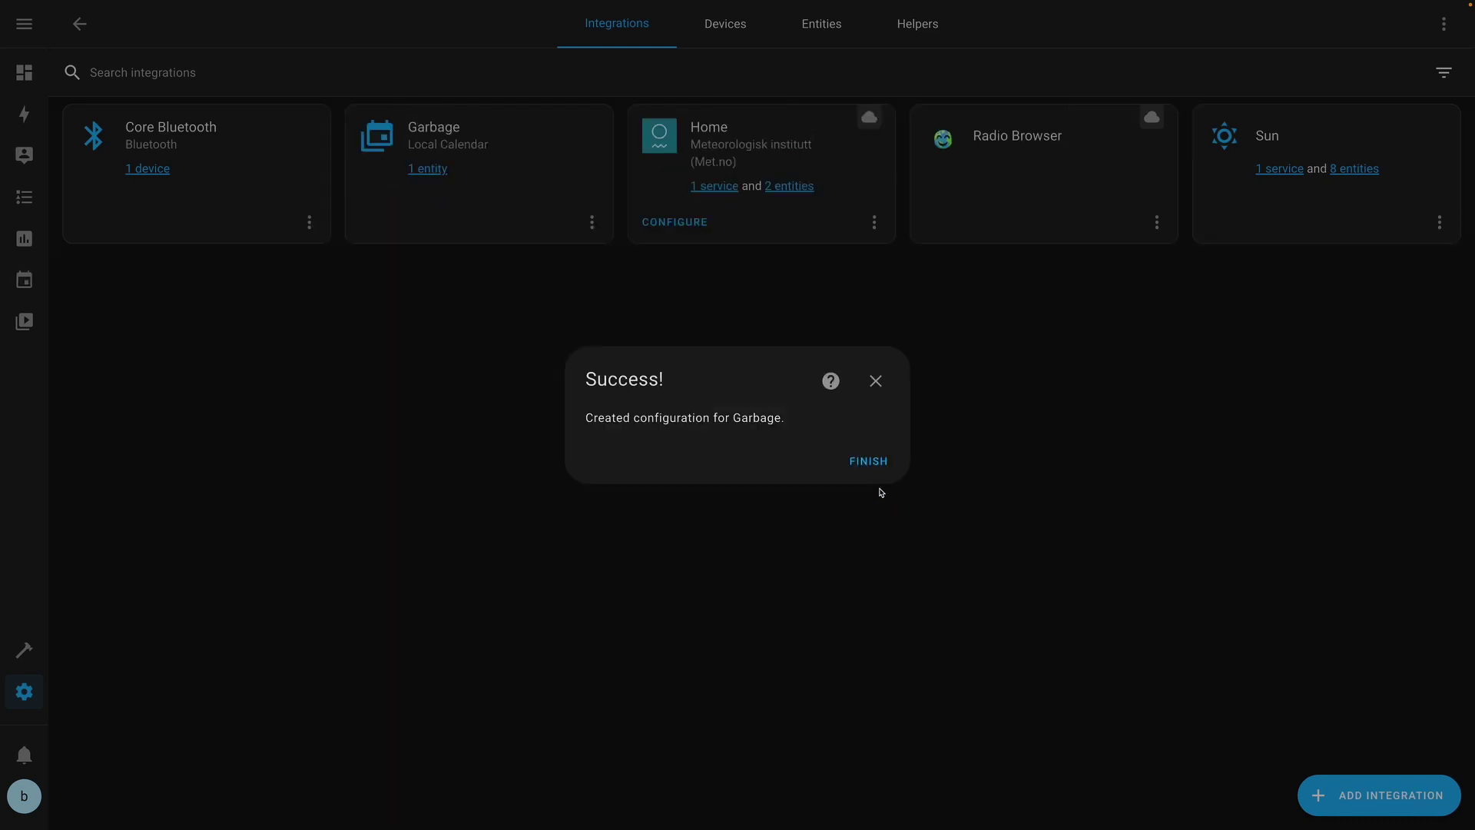
click(872, 462)
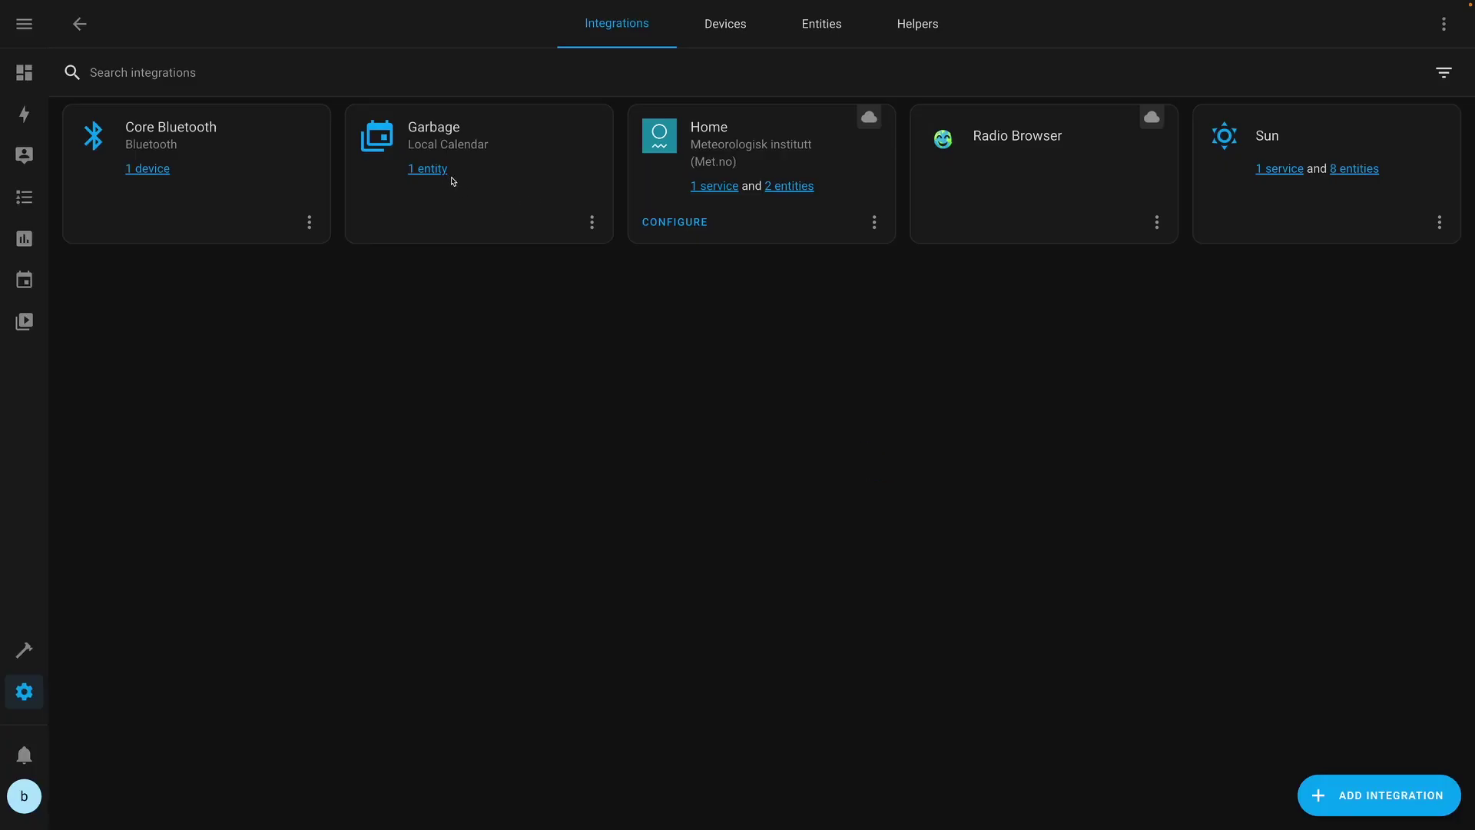
click(25, 283)
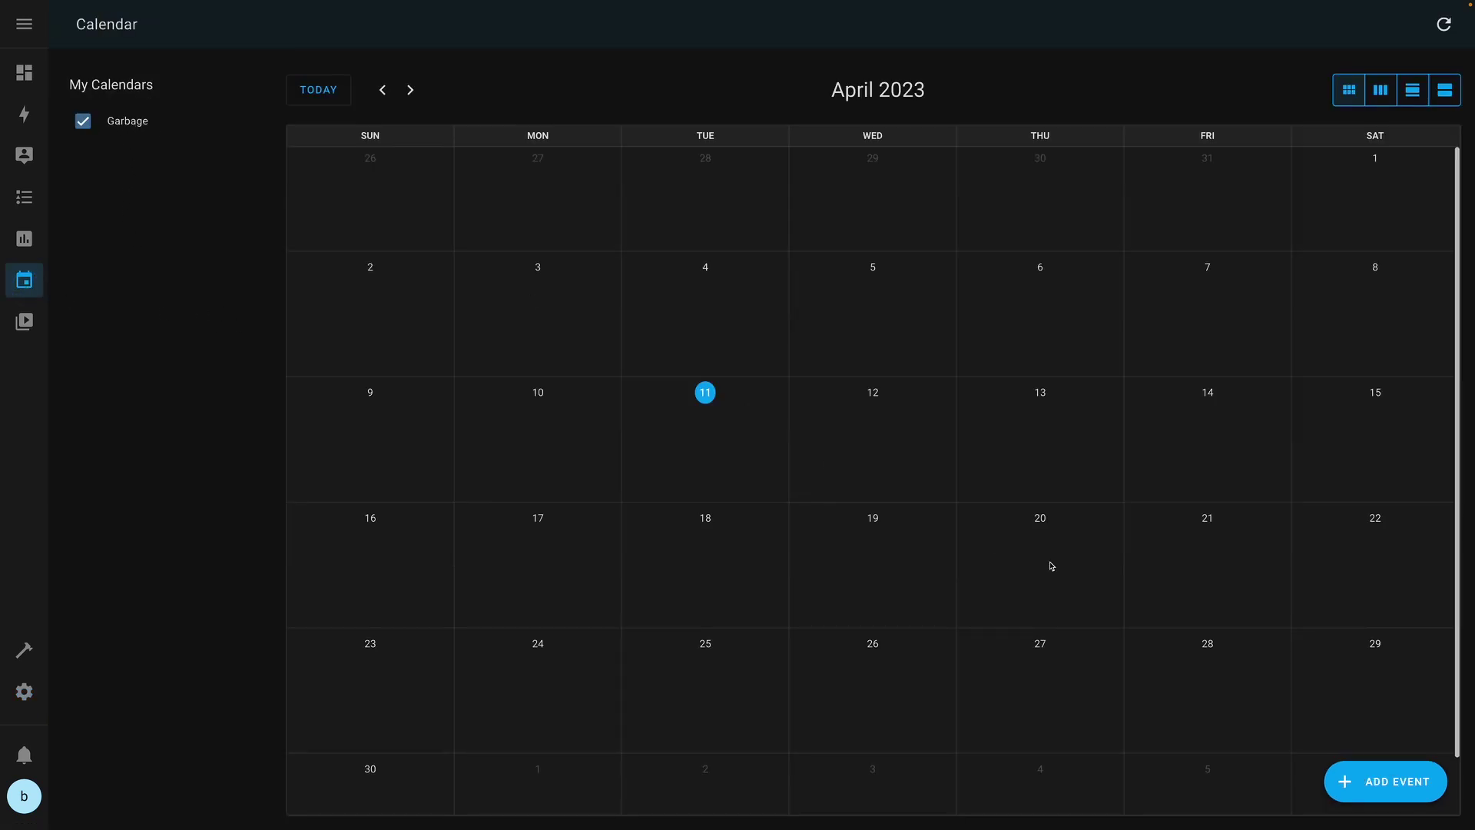
- Add an event named General to the Garbage calendar, repeating weekly at an interval of 2 weeks
click(1379, 782)
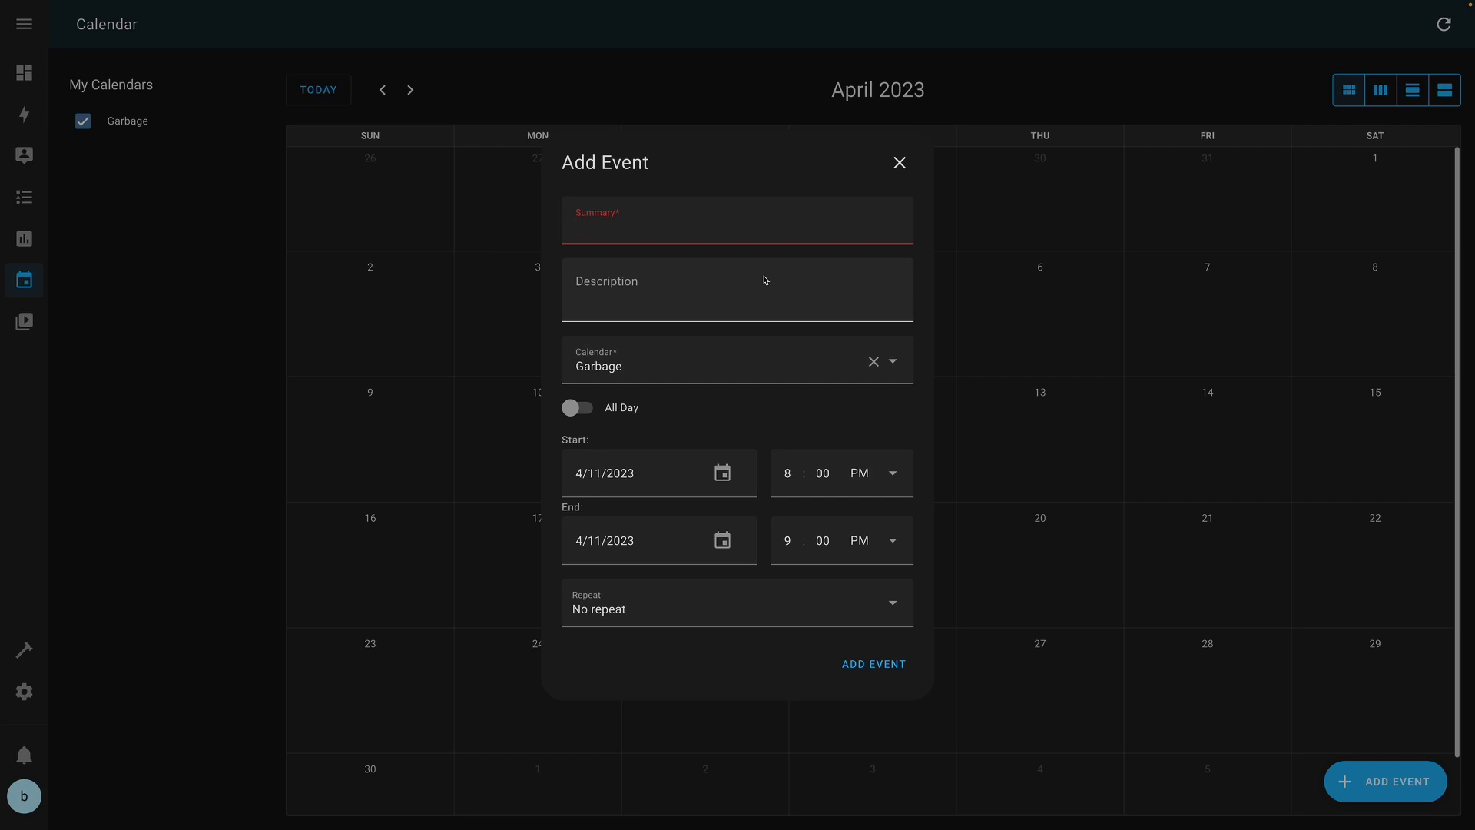
text(General)
key(Tab)
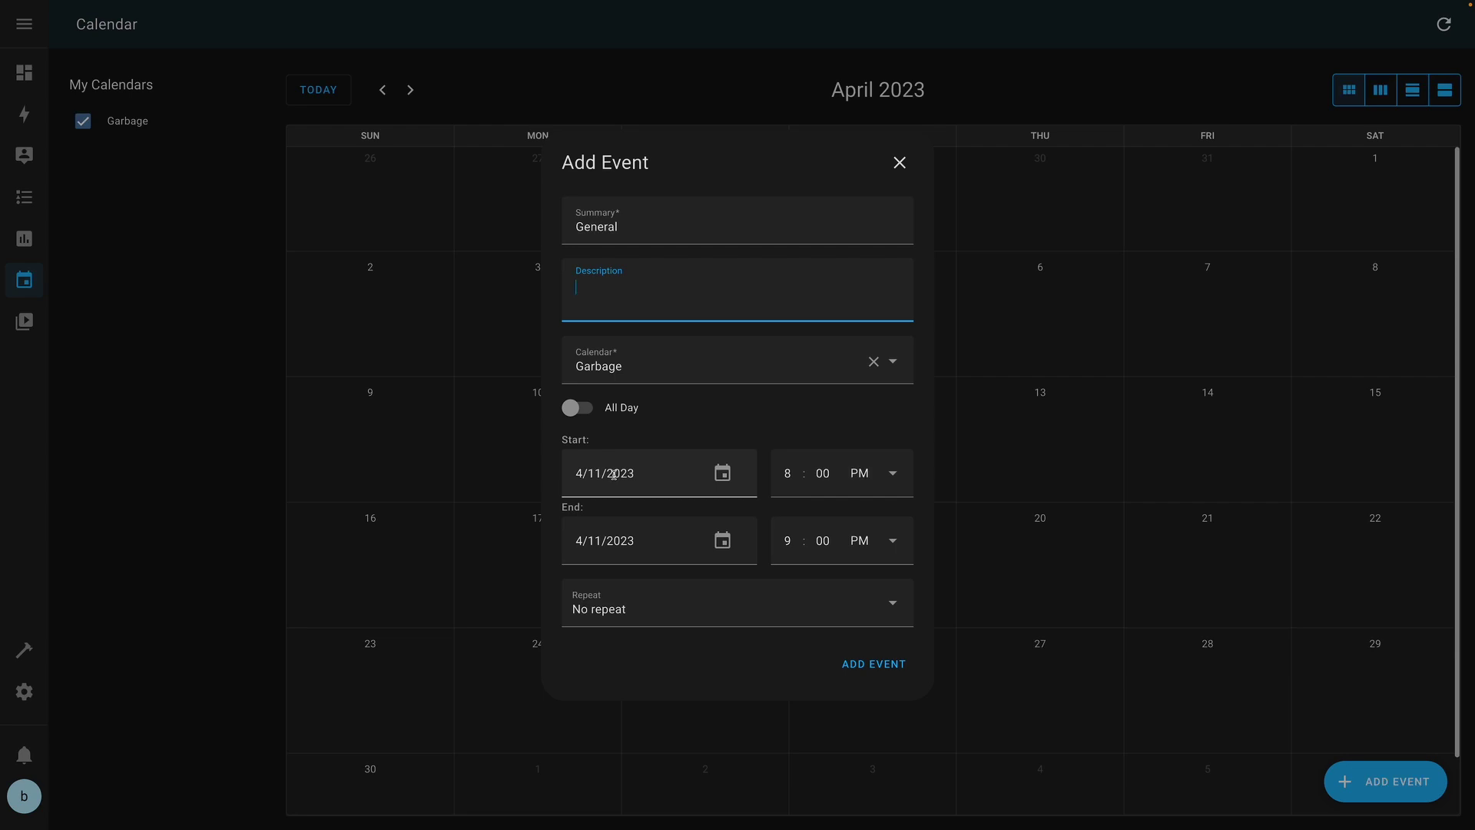
click(629, 607)
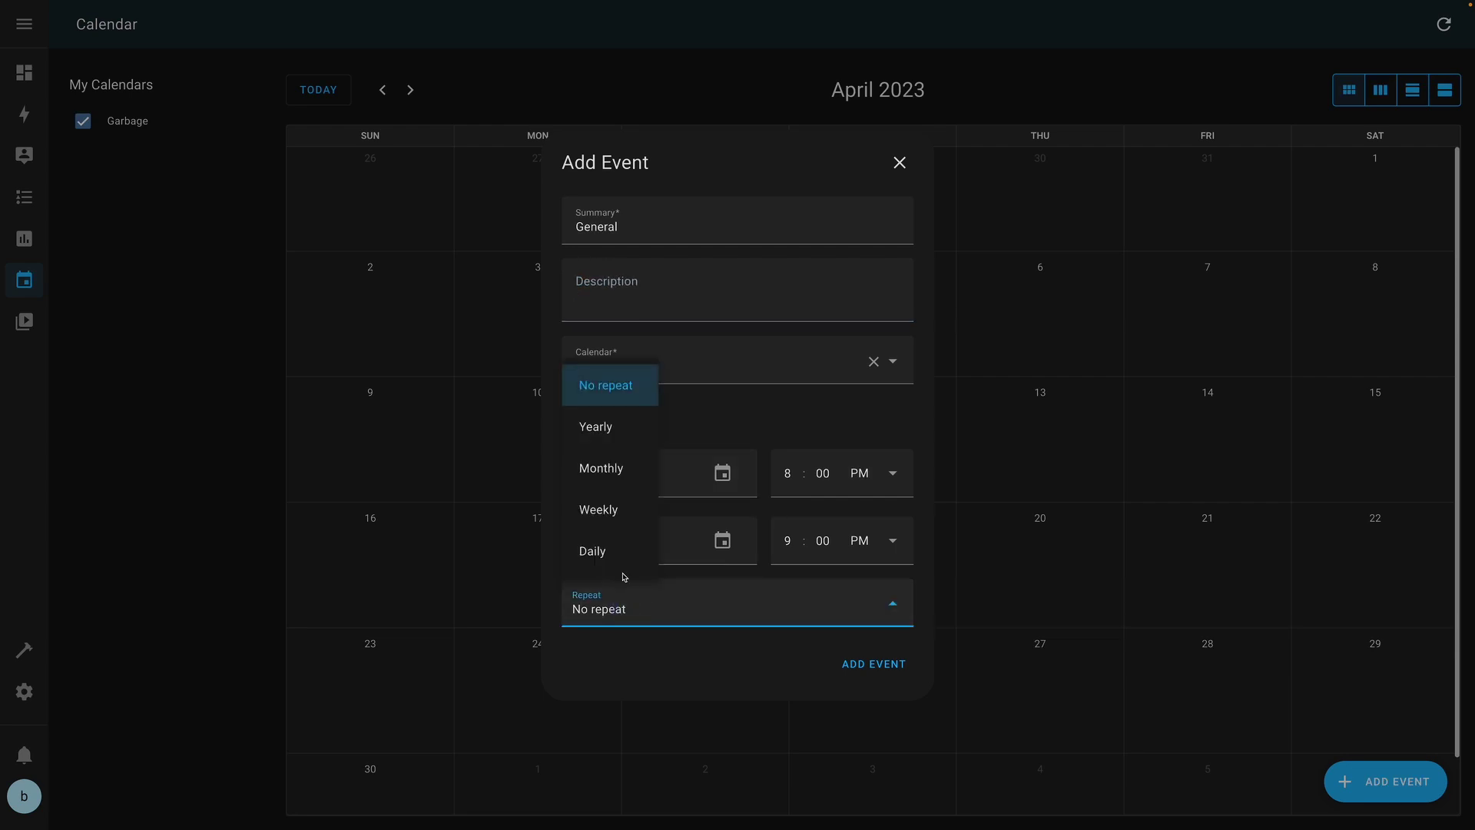
click(605, 510)
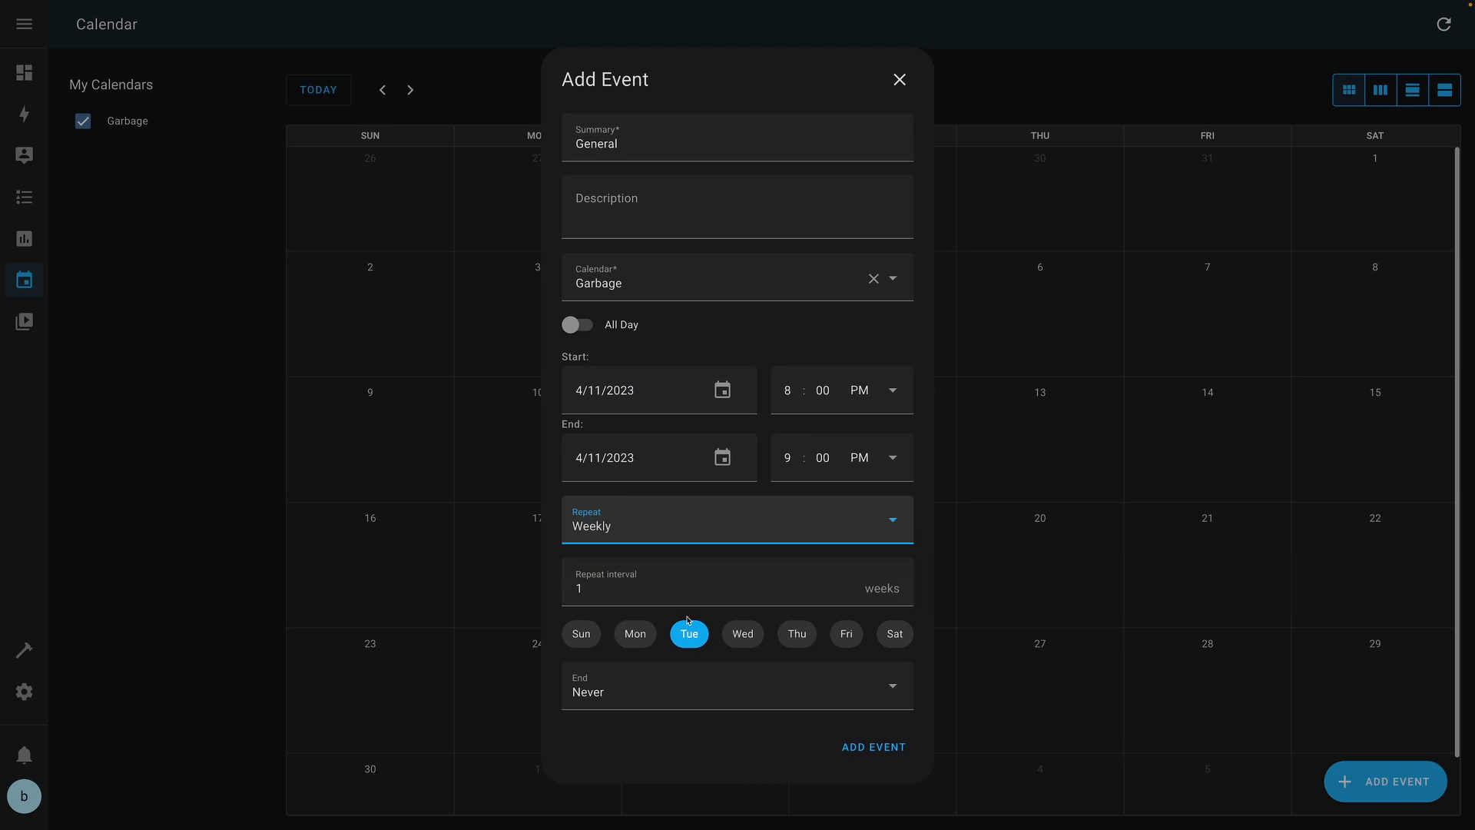
click(848, 586)
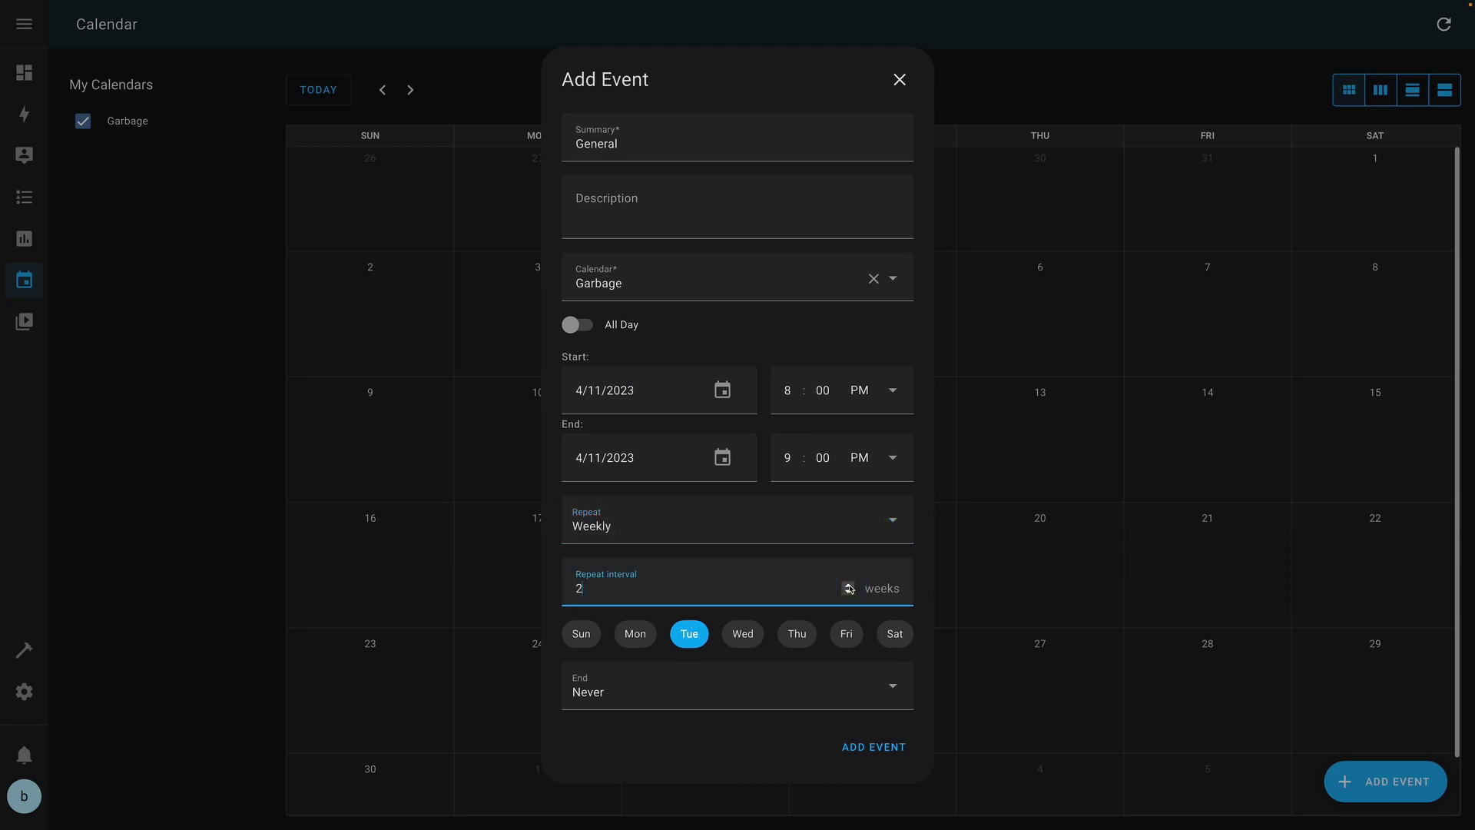
click(872, 748)
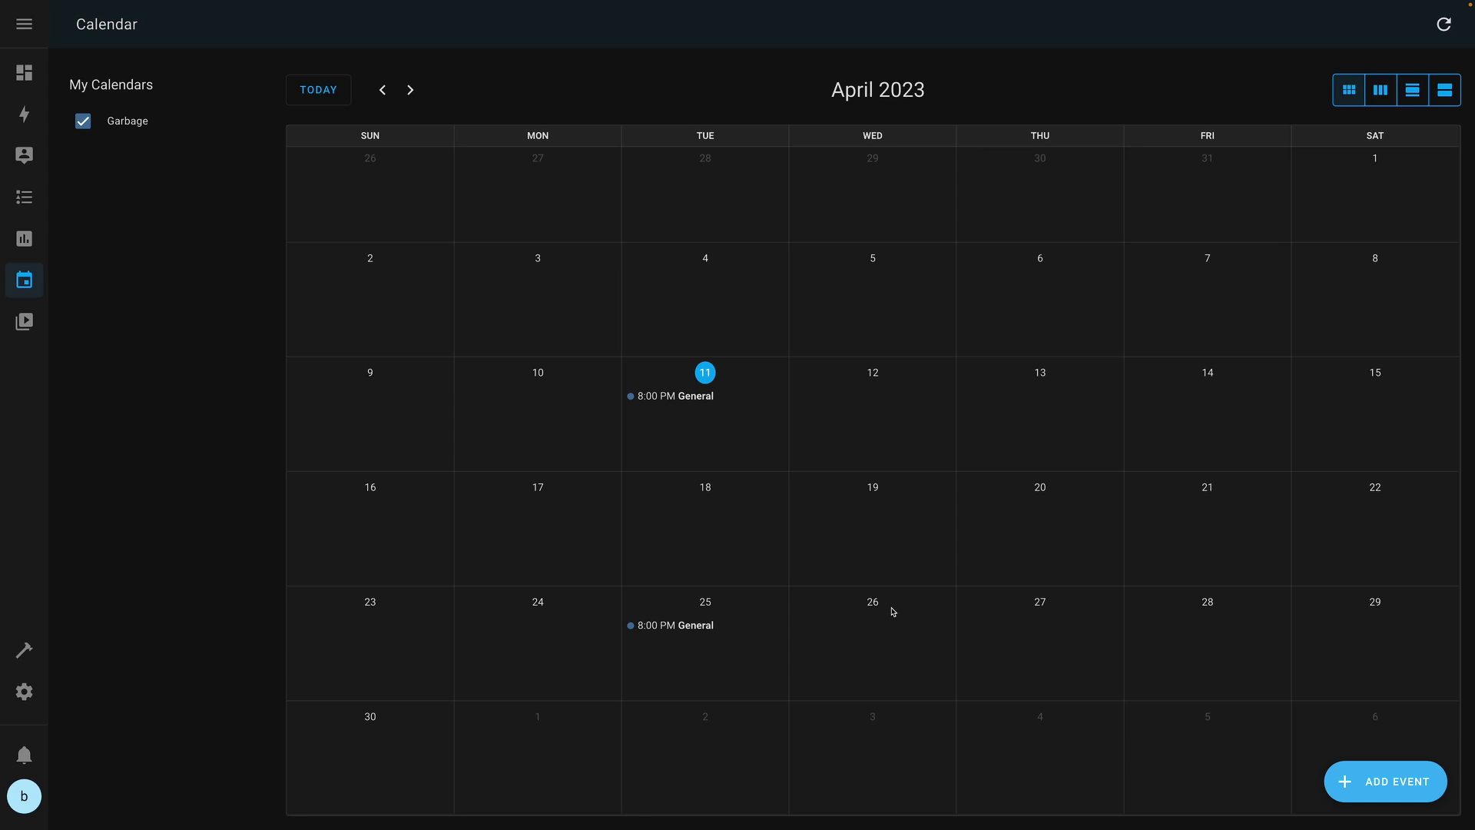
- Make the April 11 General event all-day for all future occurrences and check the series in the following month
click(680, 396)
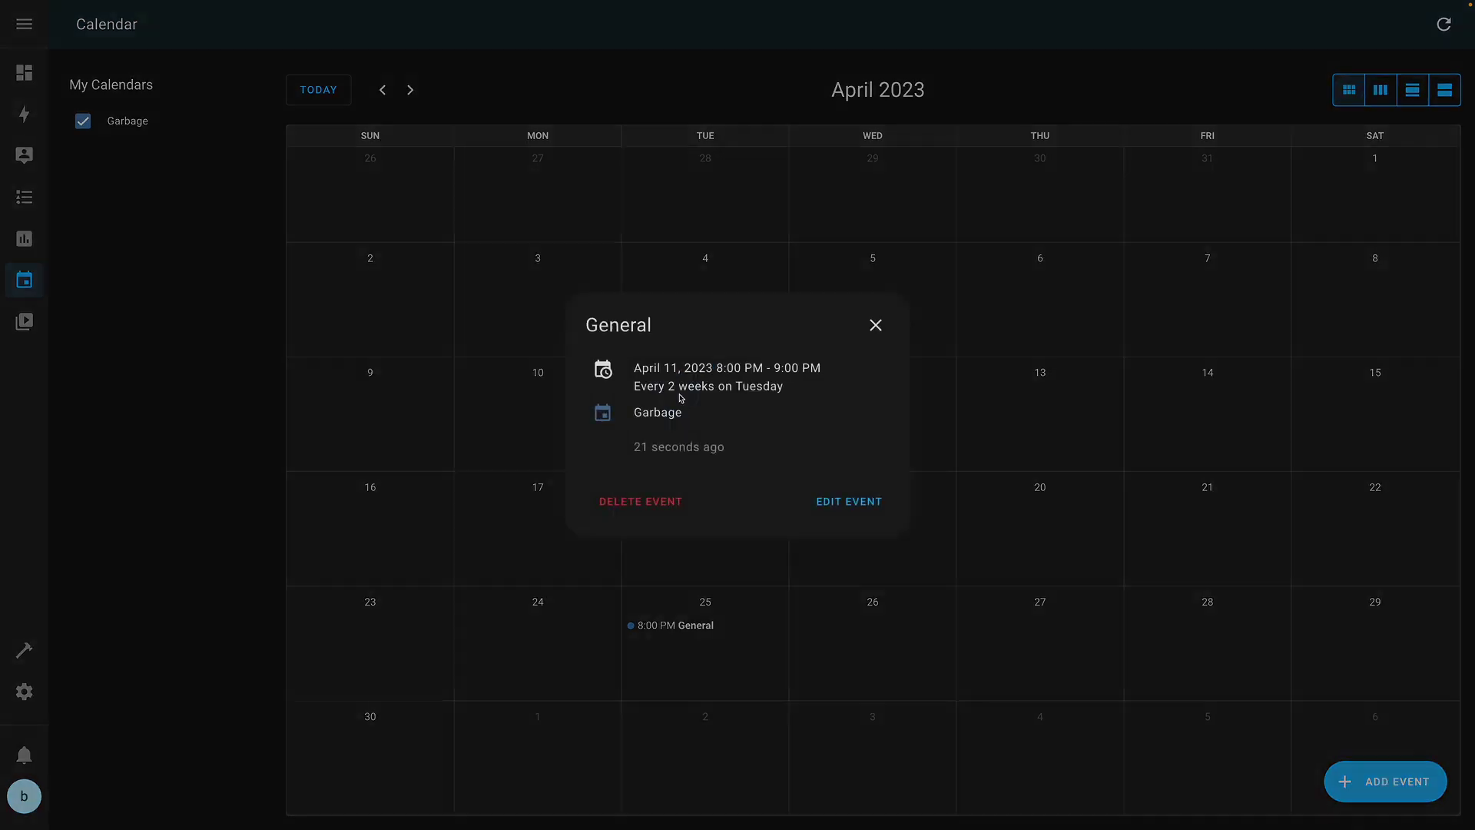
click(851, 503)
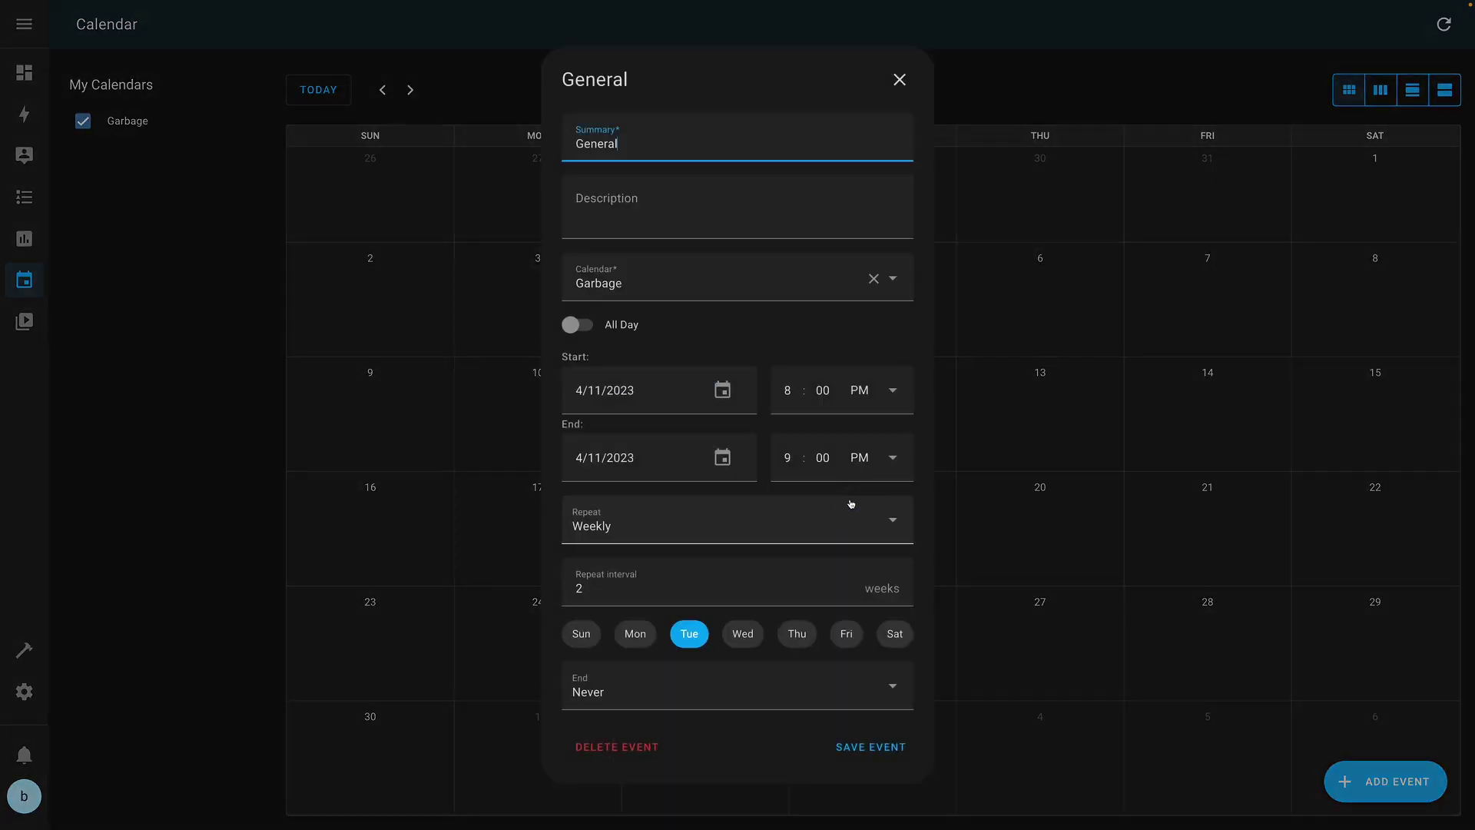
click(592, 326)
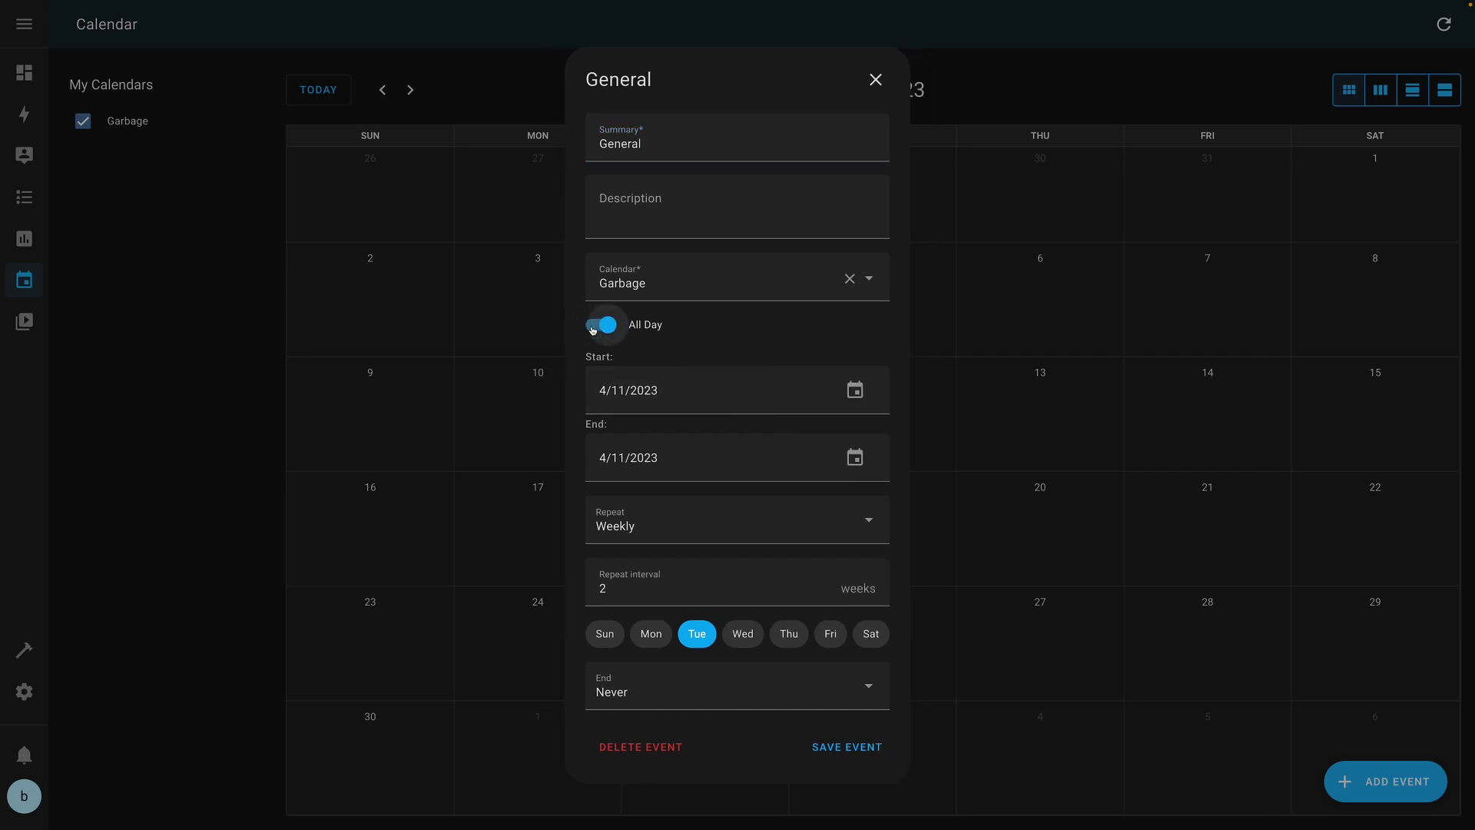
click(835, 747)
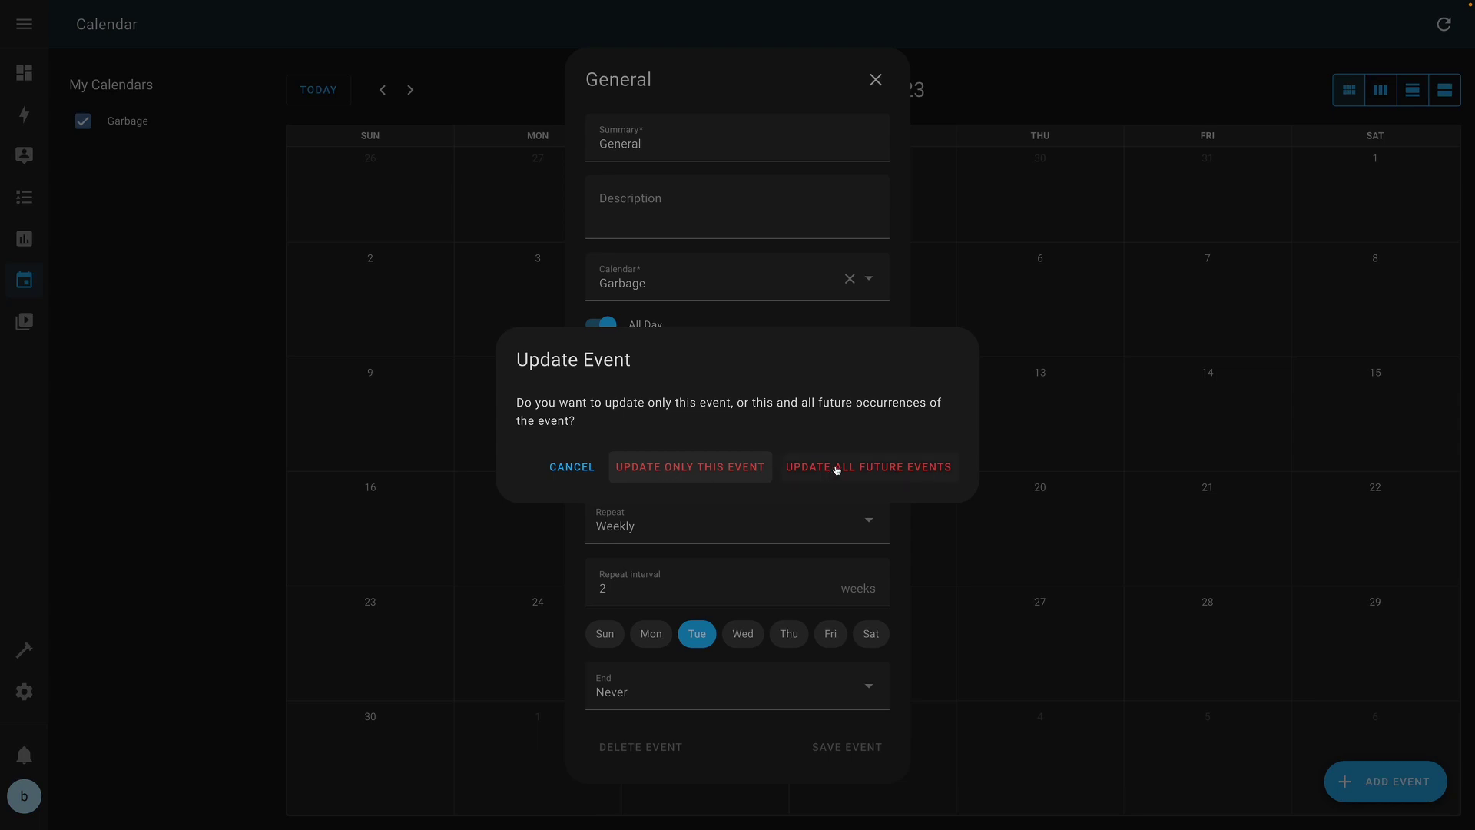
click(859, 468)
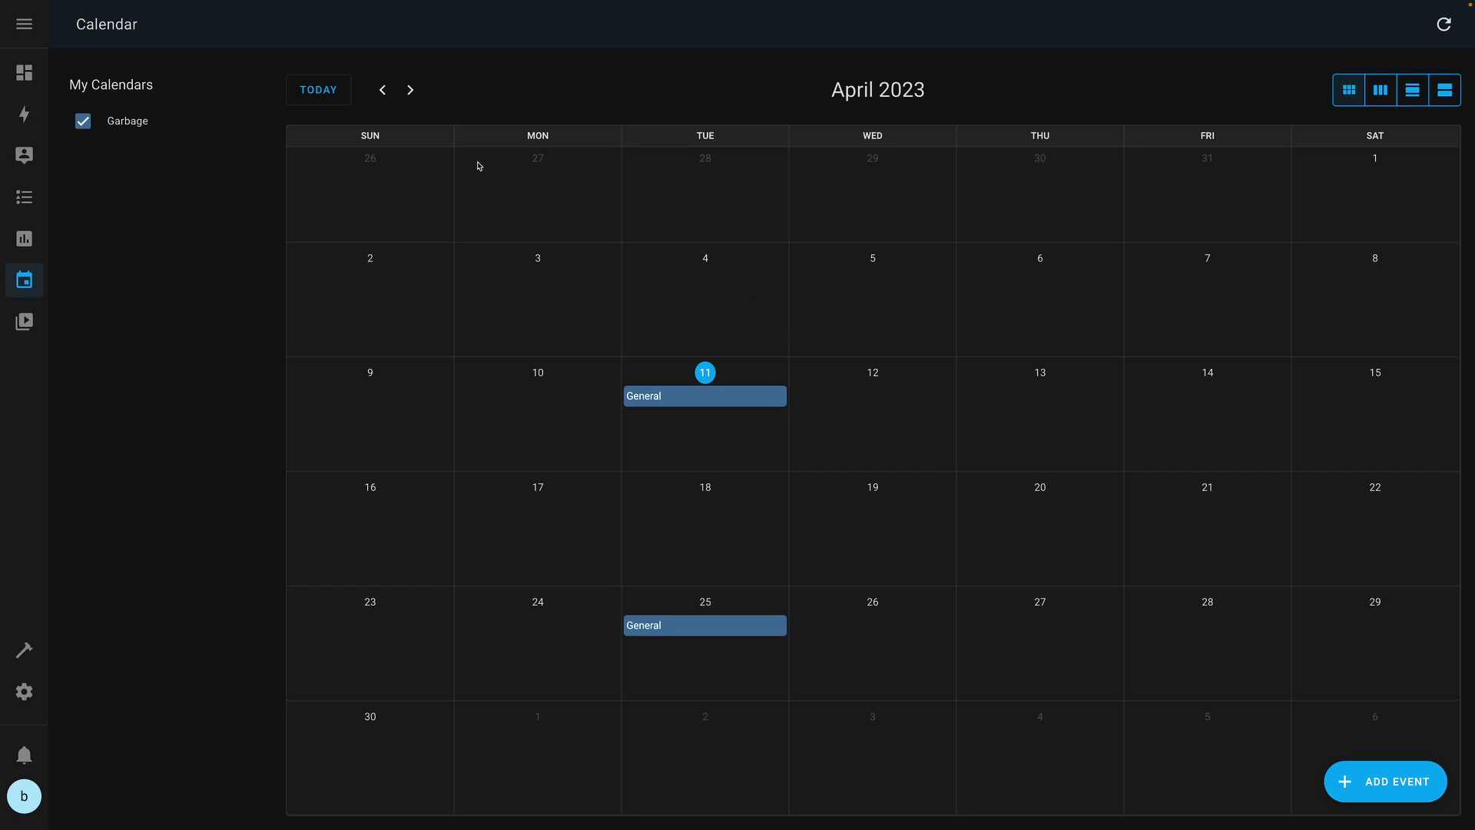
click(413, 90)
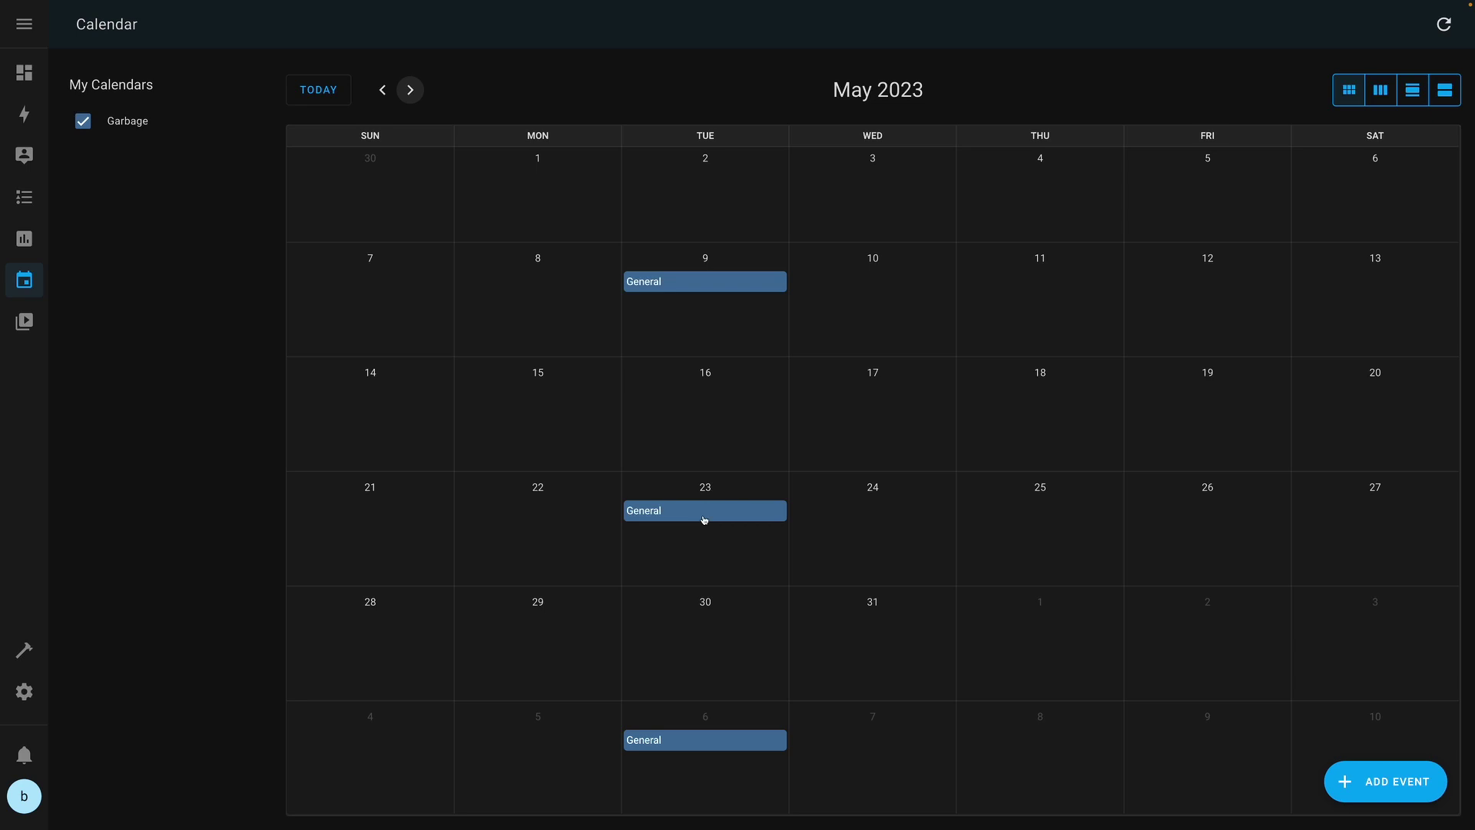
click(382, 90)
- Start a new all-day event named Bio in the Garbage calendar, with start and end date 4/6/2023
click(1398, 788)
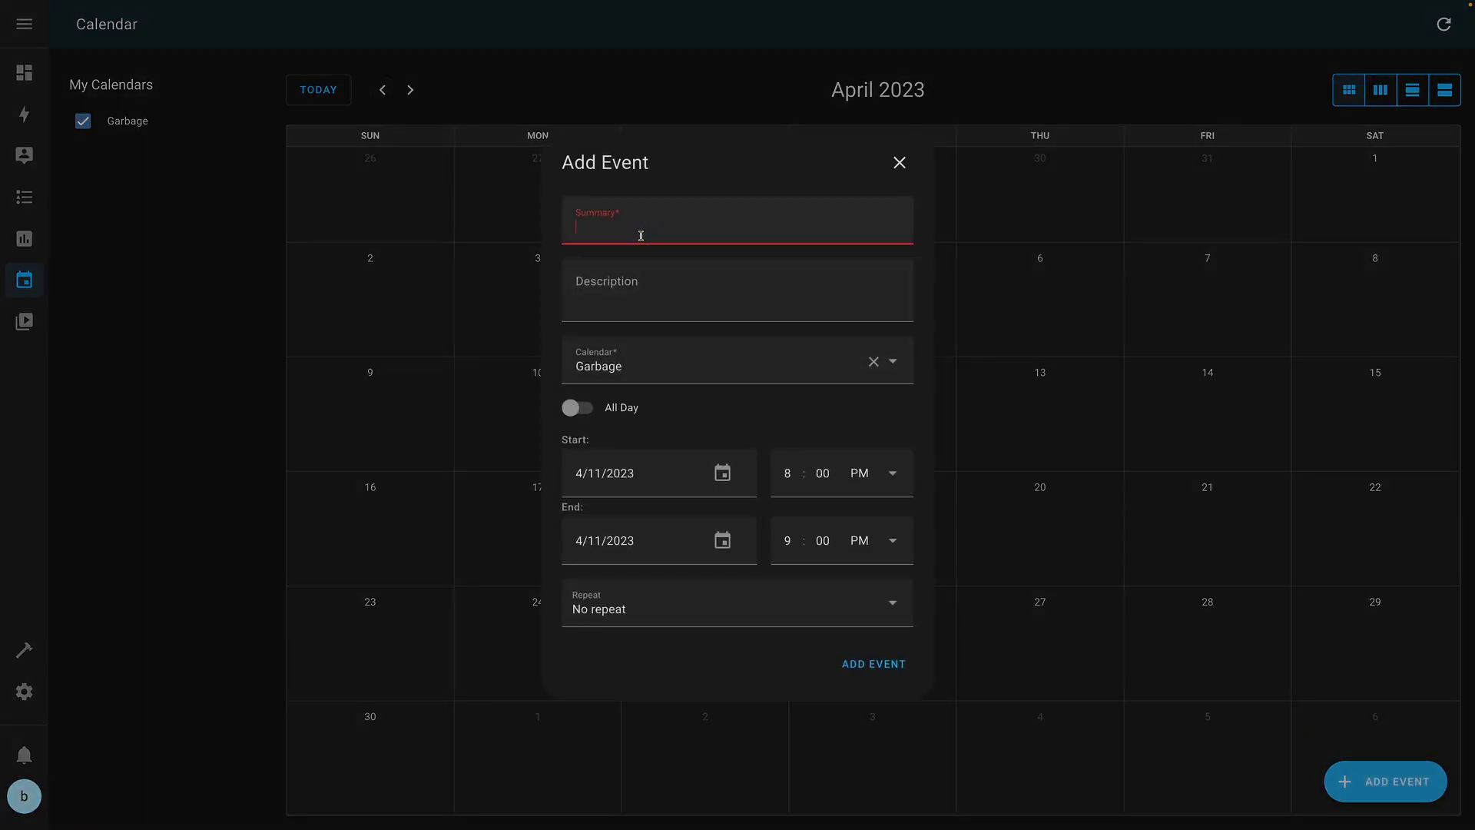
text(Bio)
click(584, 413)
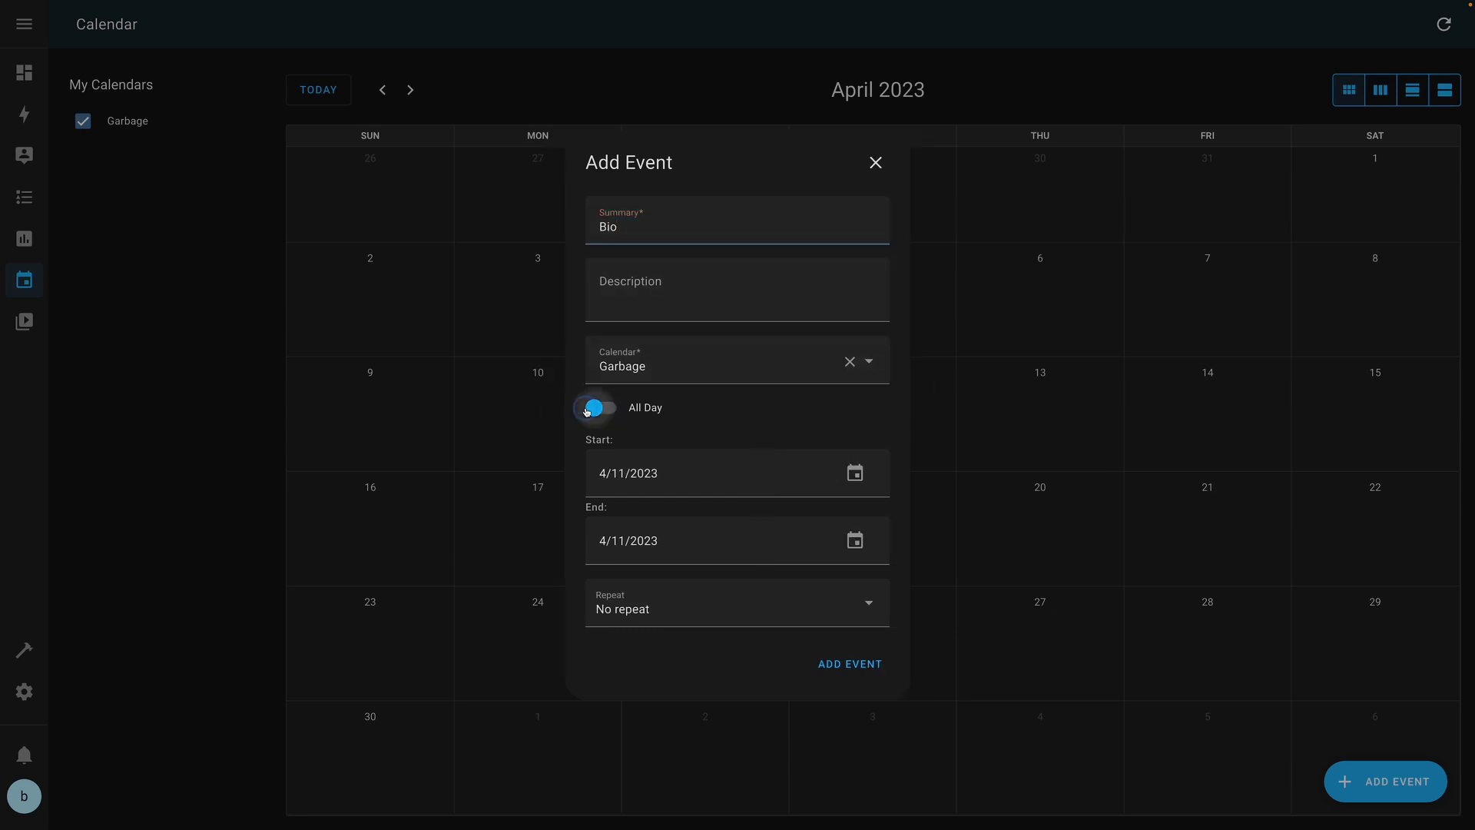
click(635, 472)
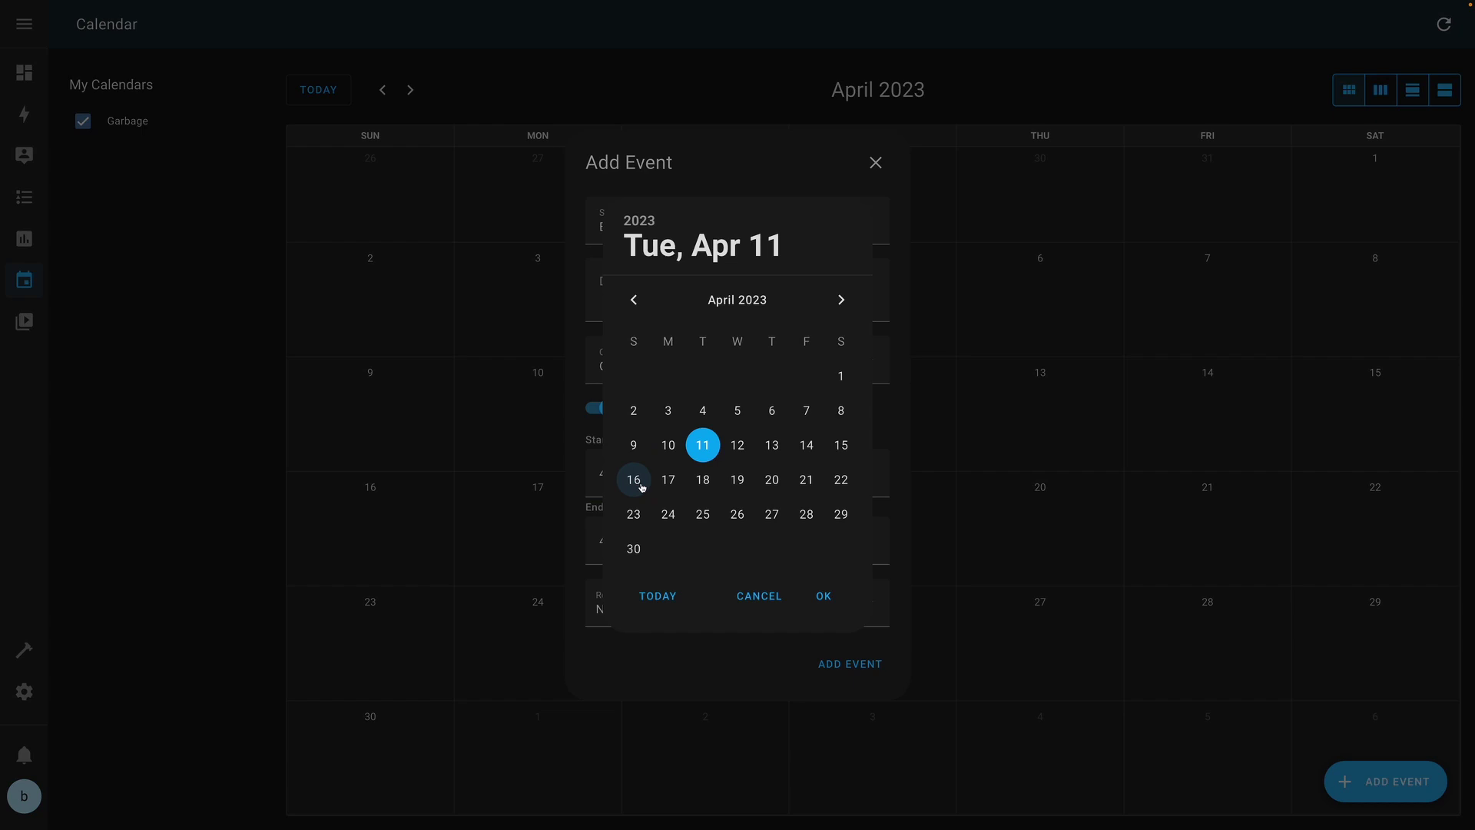
click(772, 425)
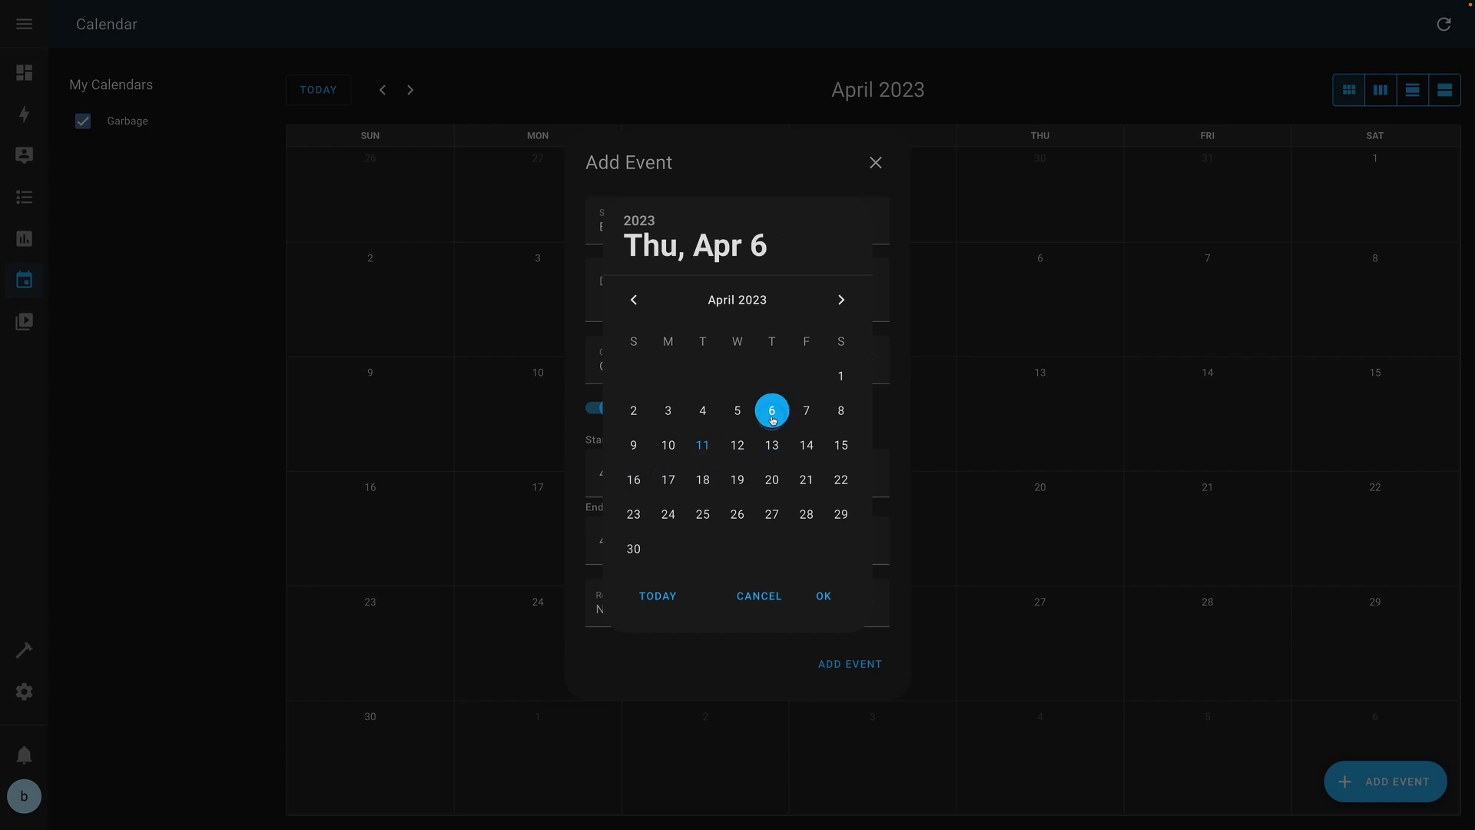
click(823, 596)
click(637, 538)
click(824, 596)
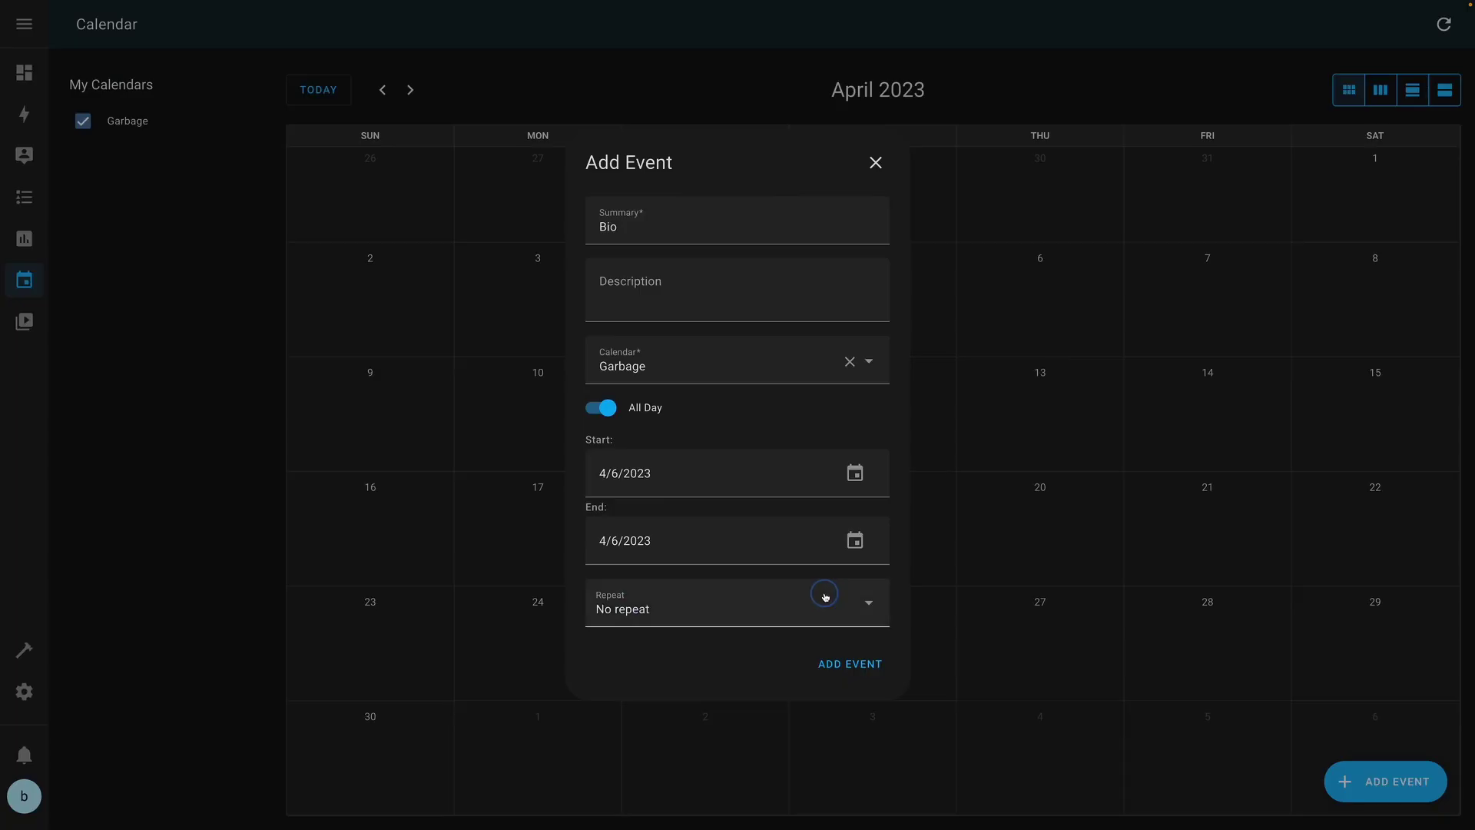
- Set the Bio event to repeat monthly on the first Thursday and add it to the calendar
click(728, 619)
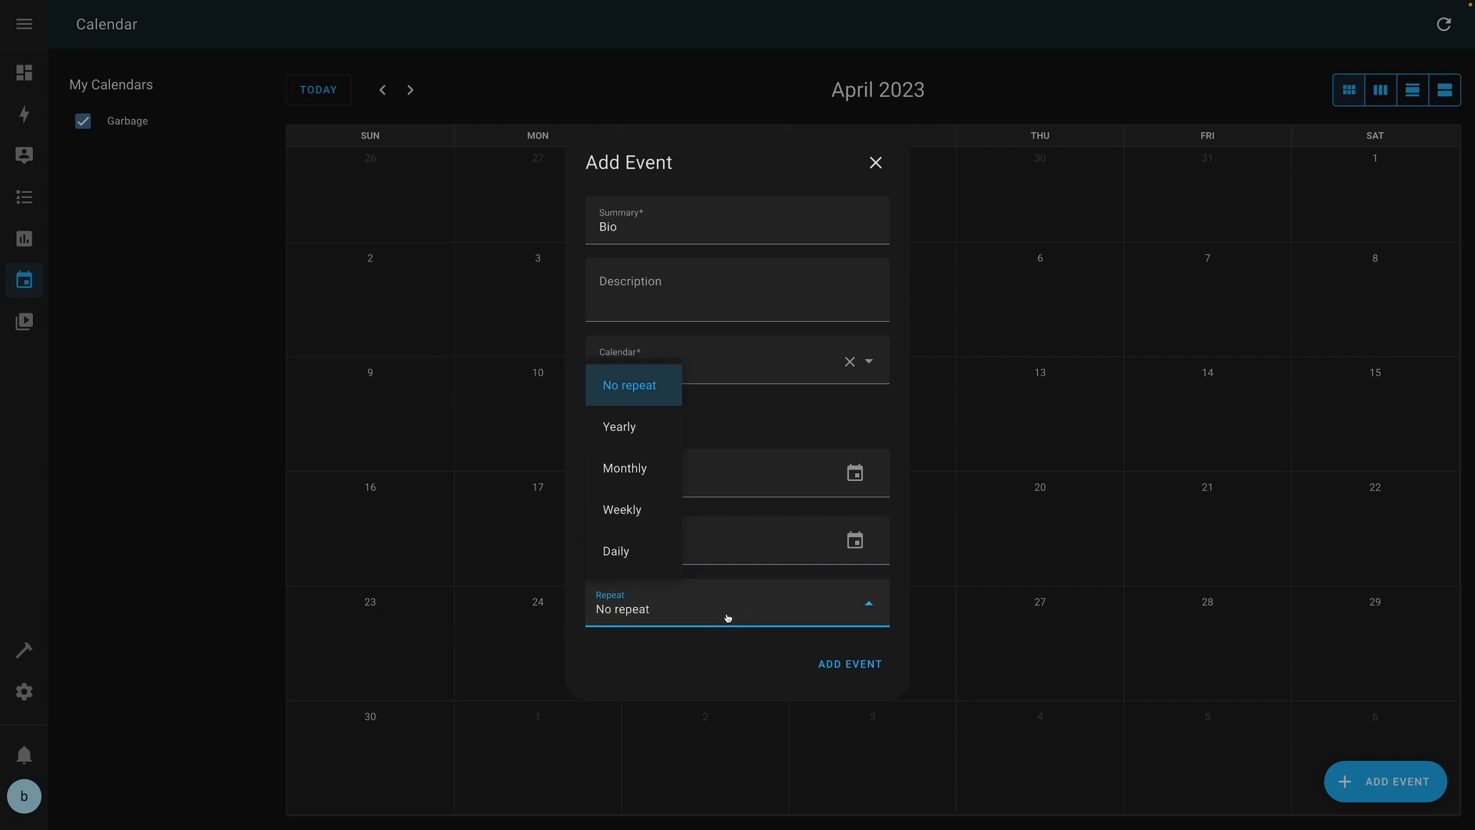
click(622, 467)
click(647, 640)
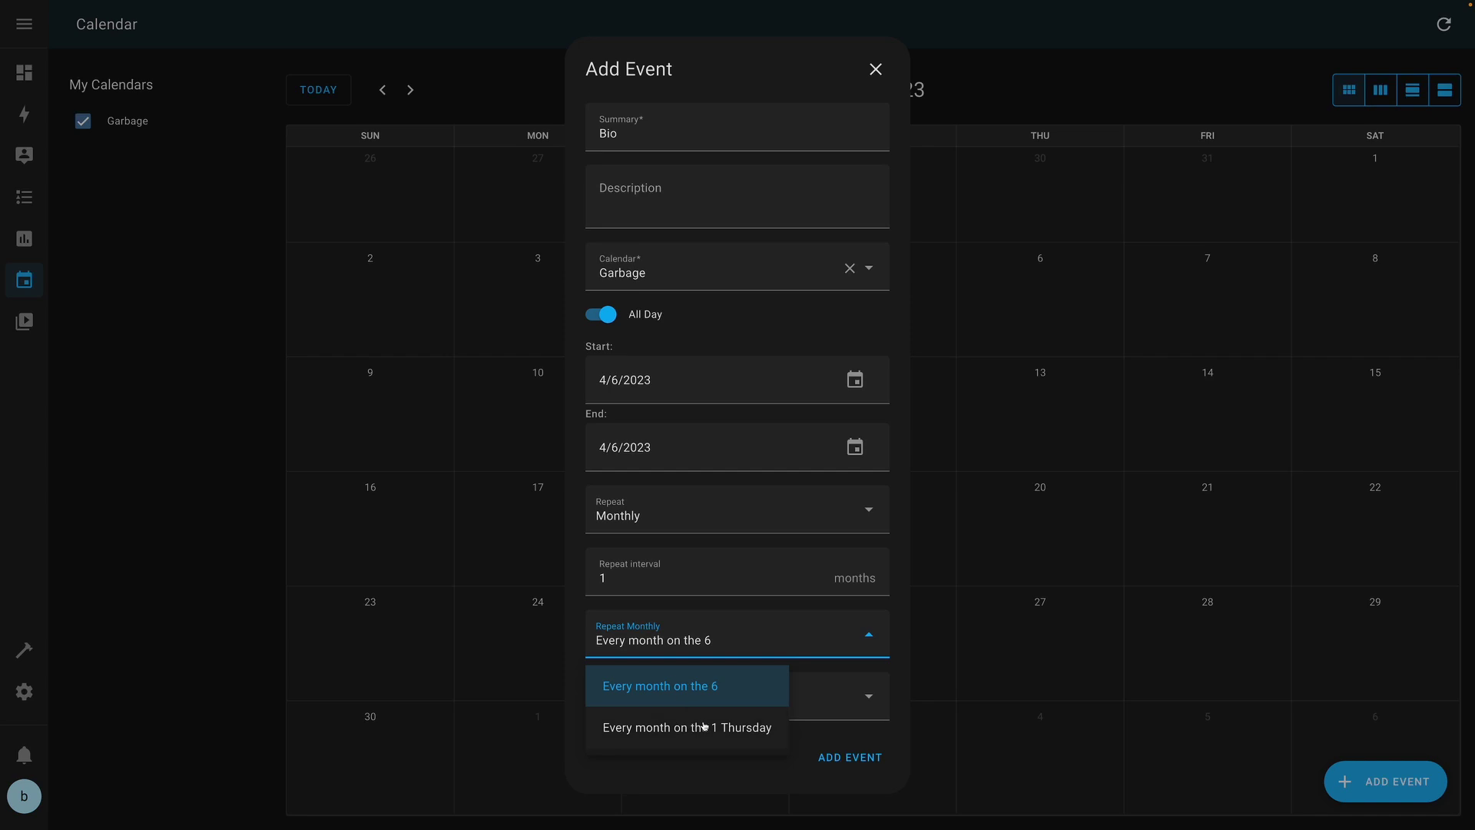
click(731, 728)
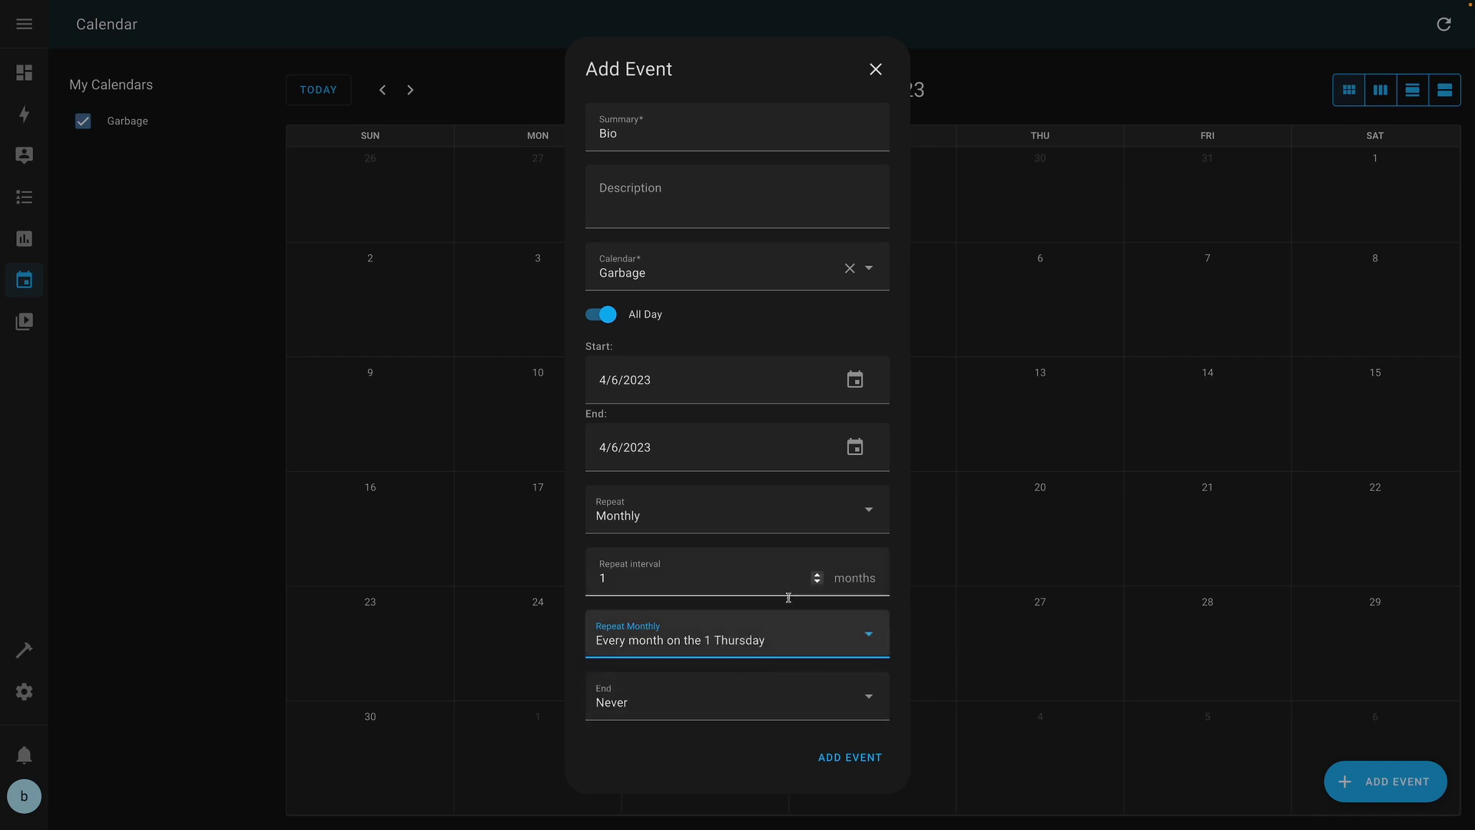
click(846, 757)
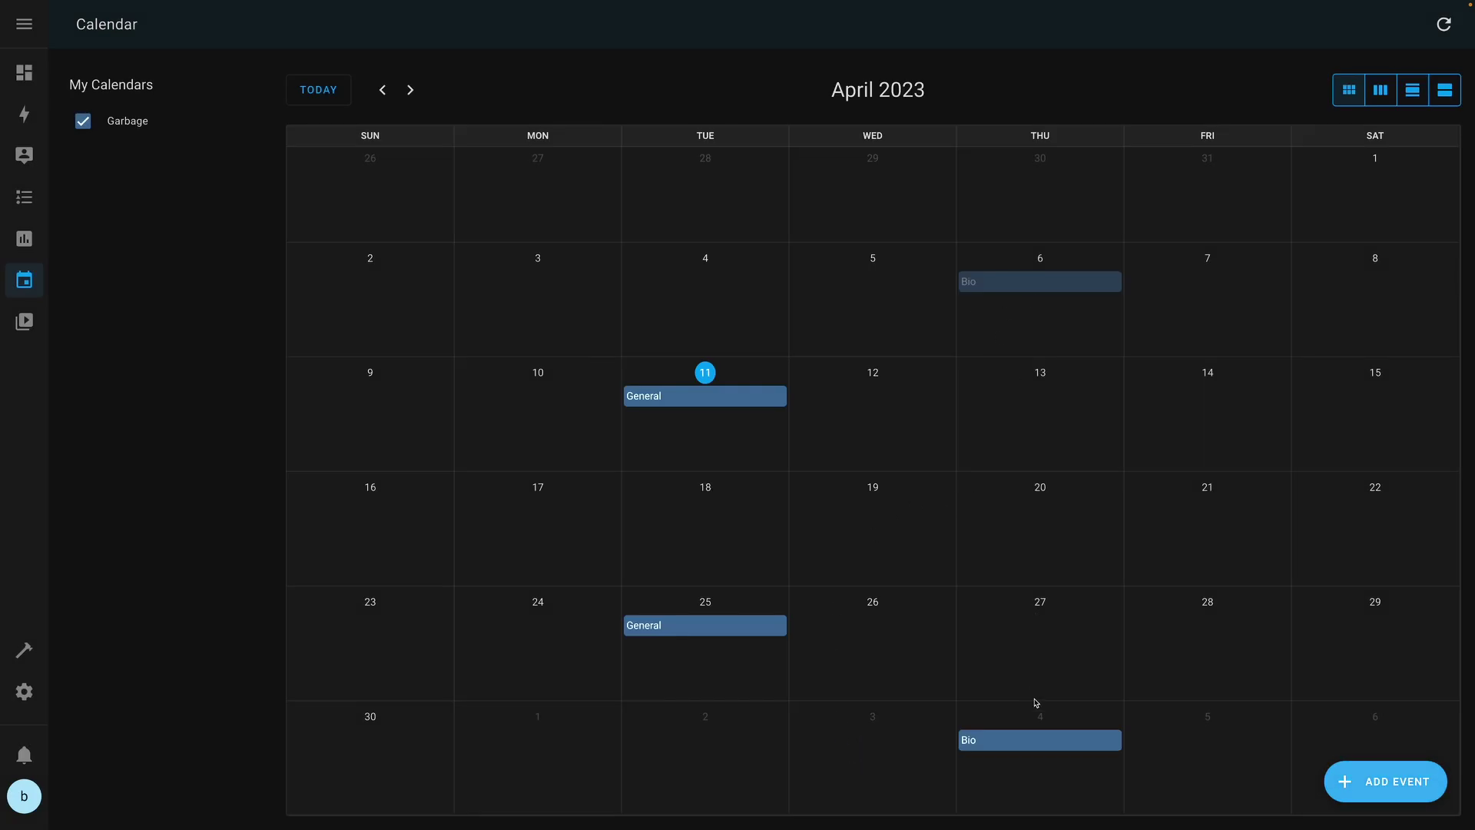
- Check the events in the months after April 2023 and inspect the state and attributes of the calendar.garbage entity
click(410, 90)
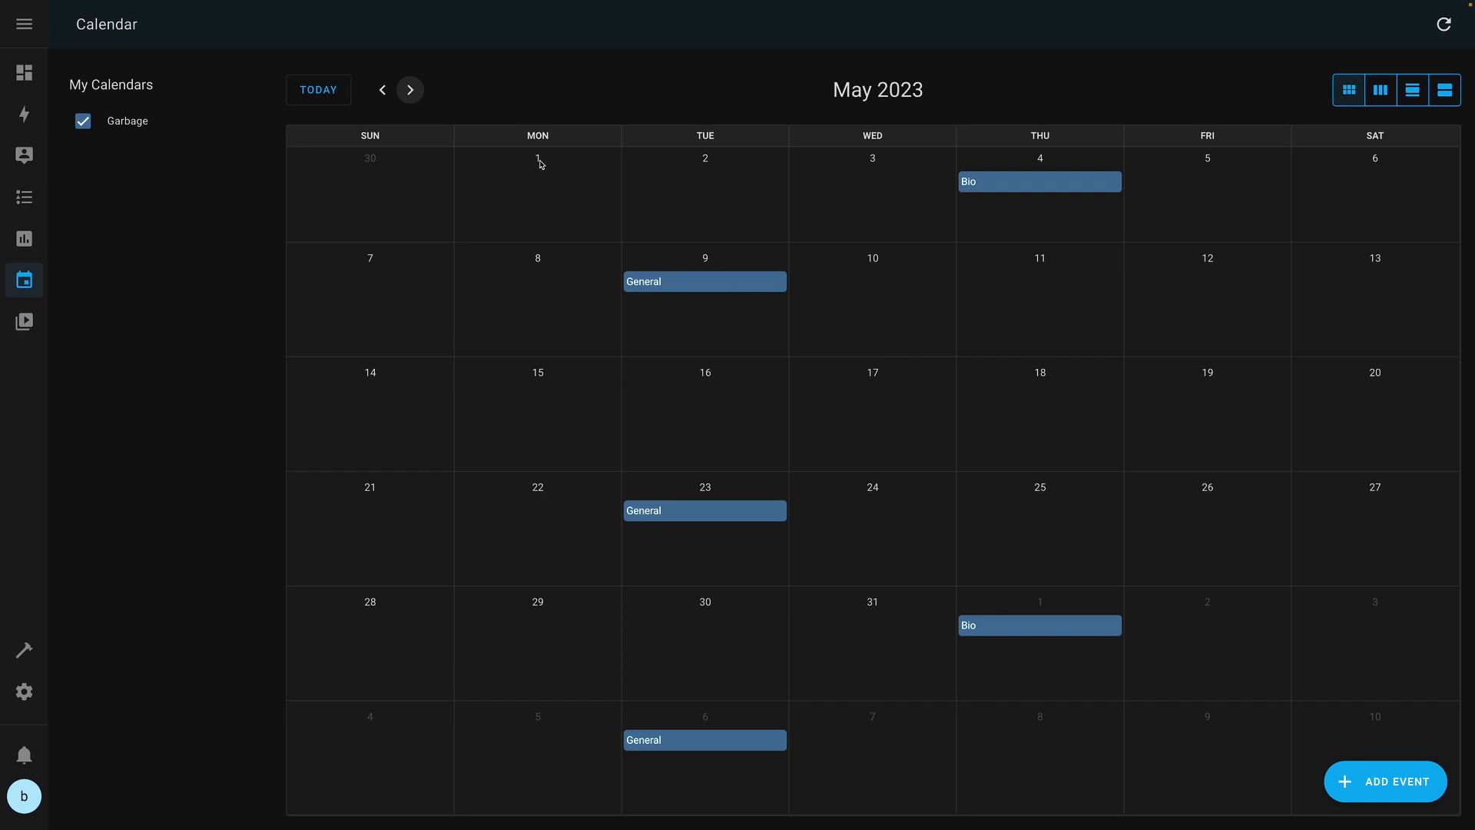
click(411, 90)
click(383, 90)
click(333, 94)
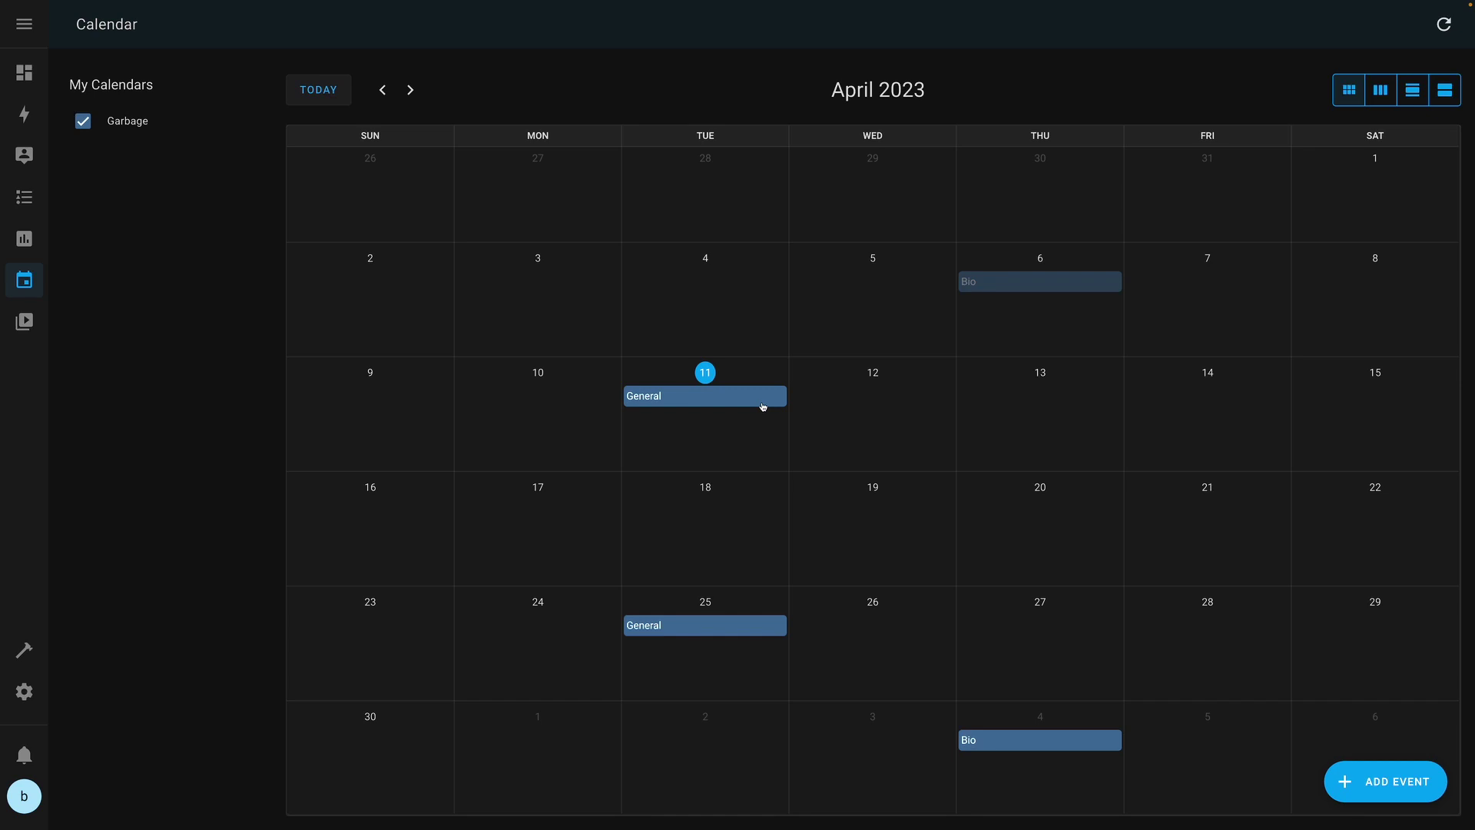
click(24, 650)
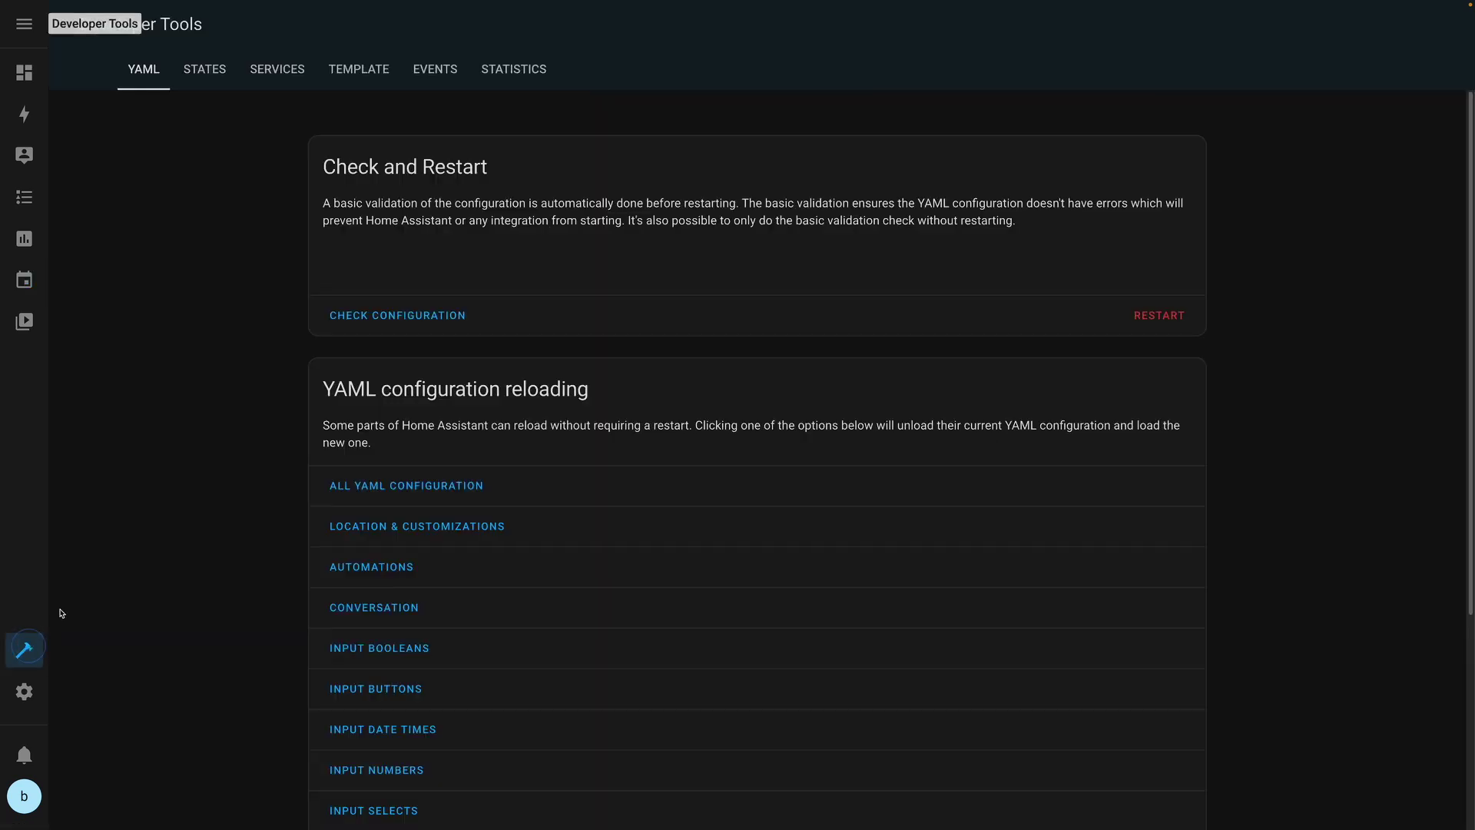
click(194, 70)
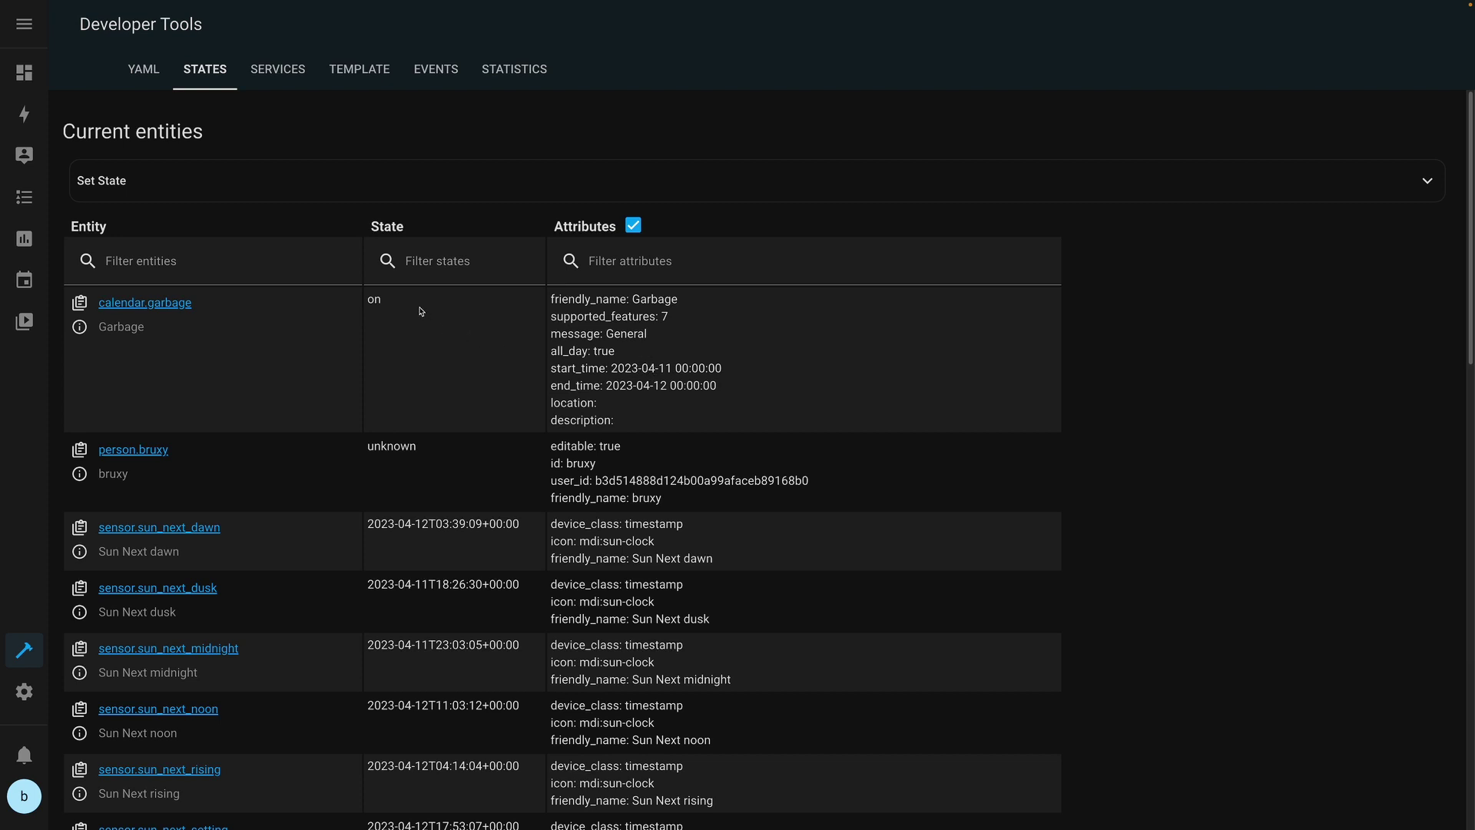
- Move the April 11 General event to 4/4/2023 and apply the change to all future events
click(30, 284)
click(675, 415)
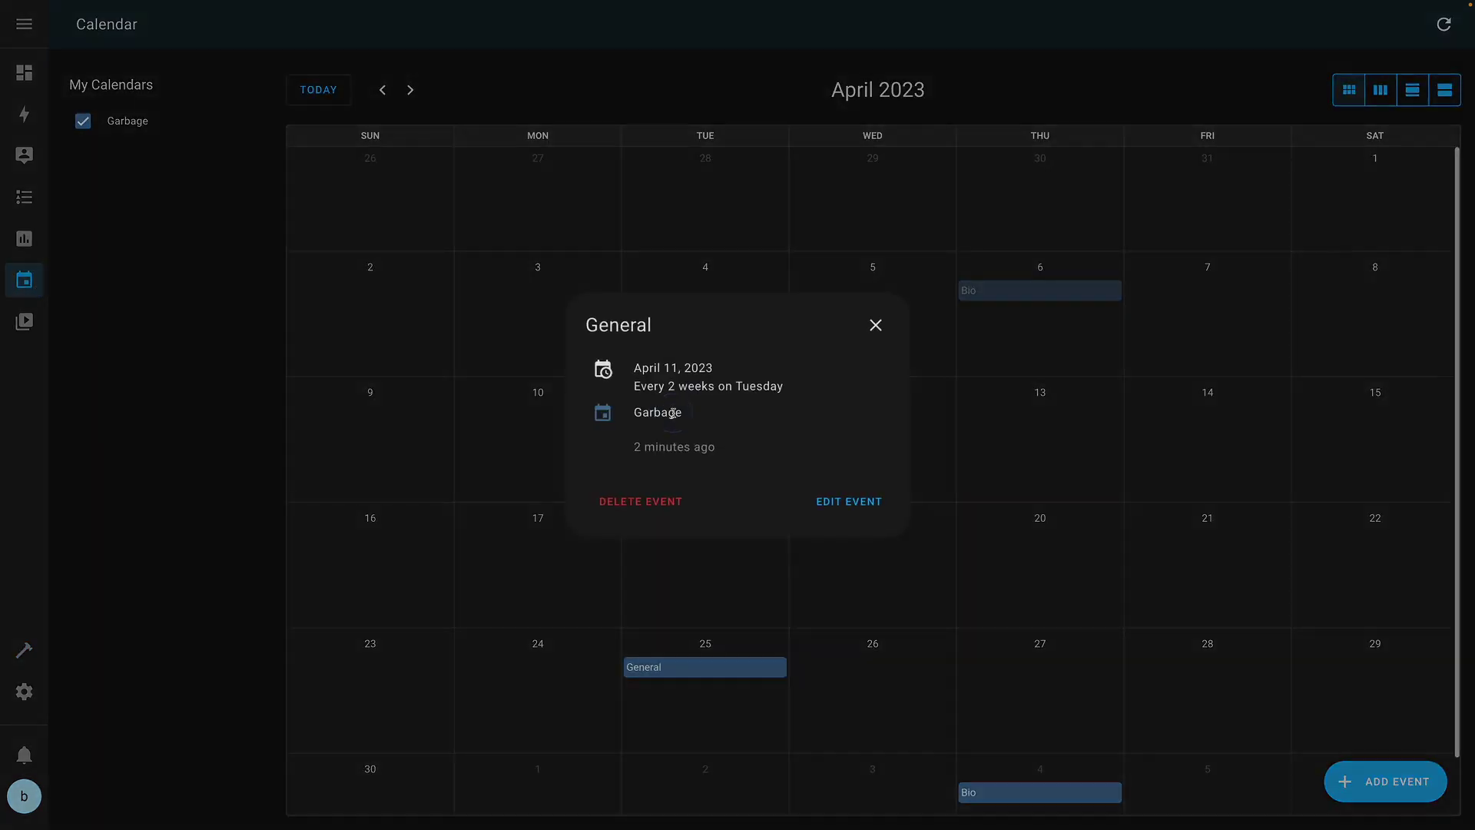
click(825, 505)
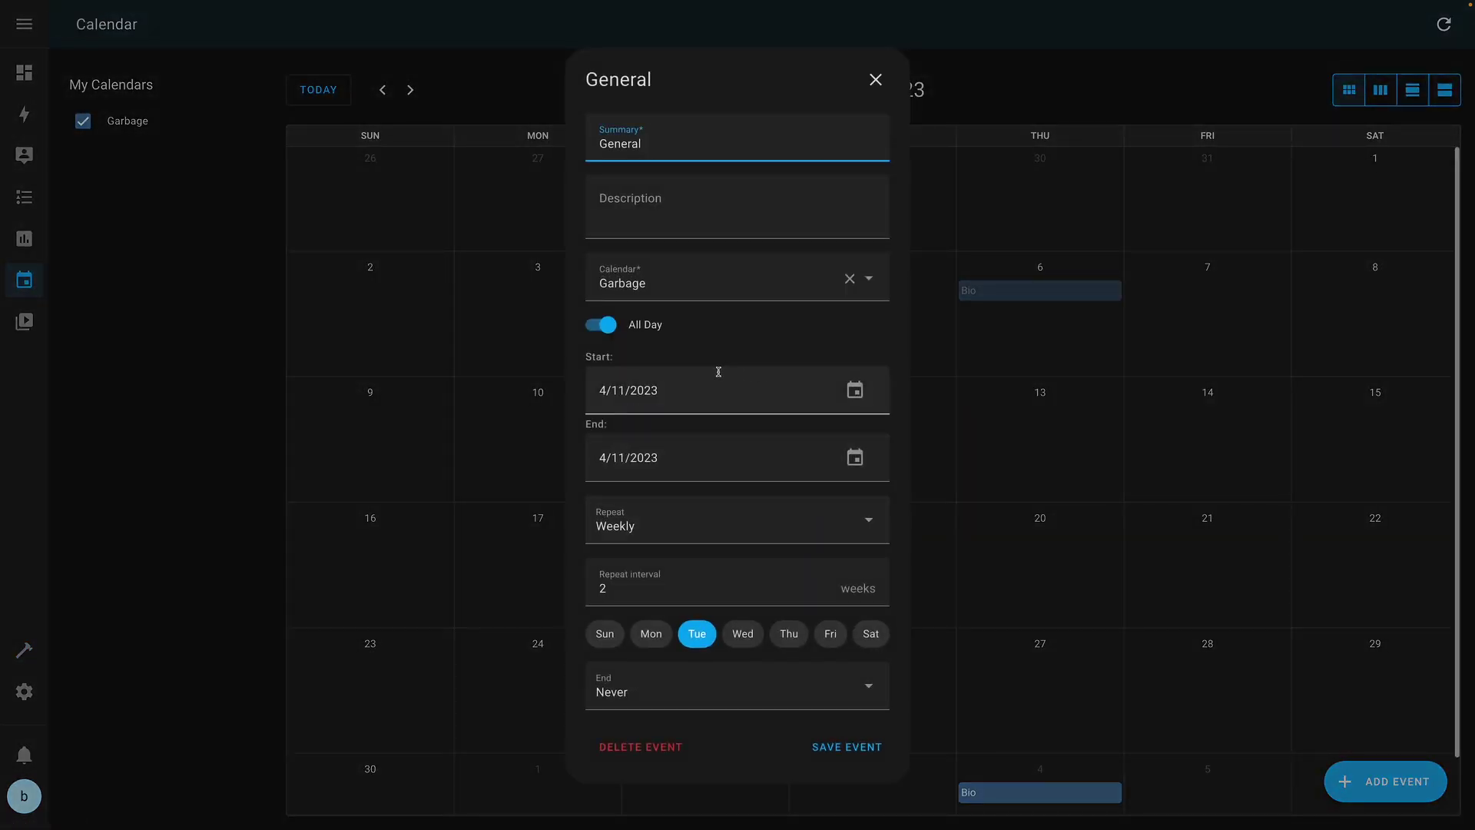
click(685, 395)
click(702, 410)
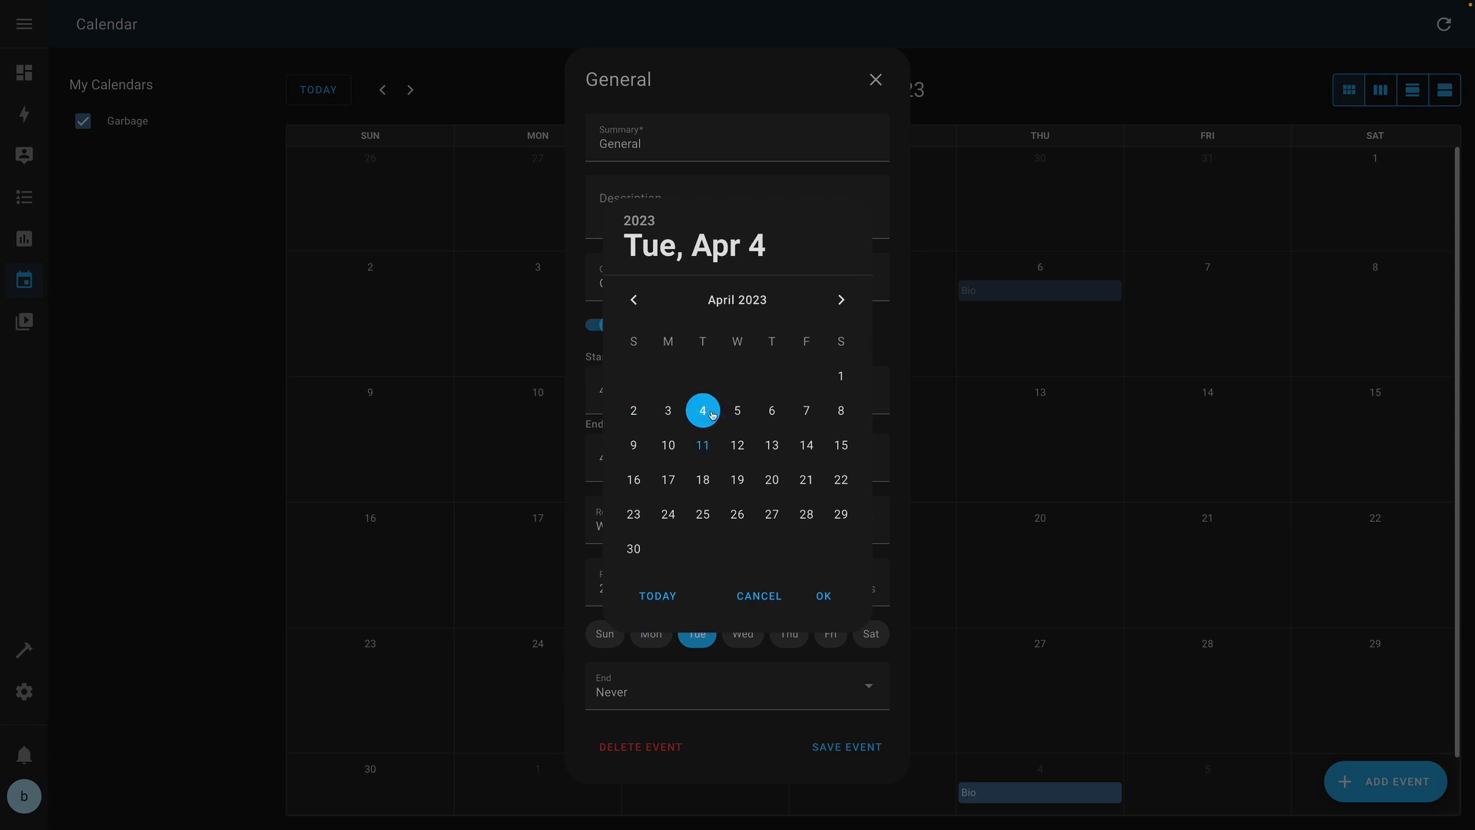
click(822, 596)
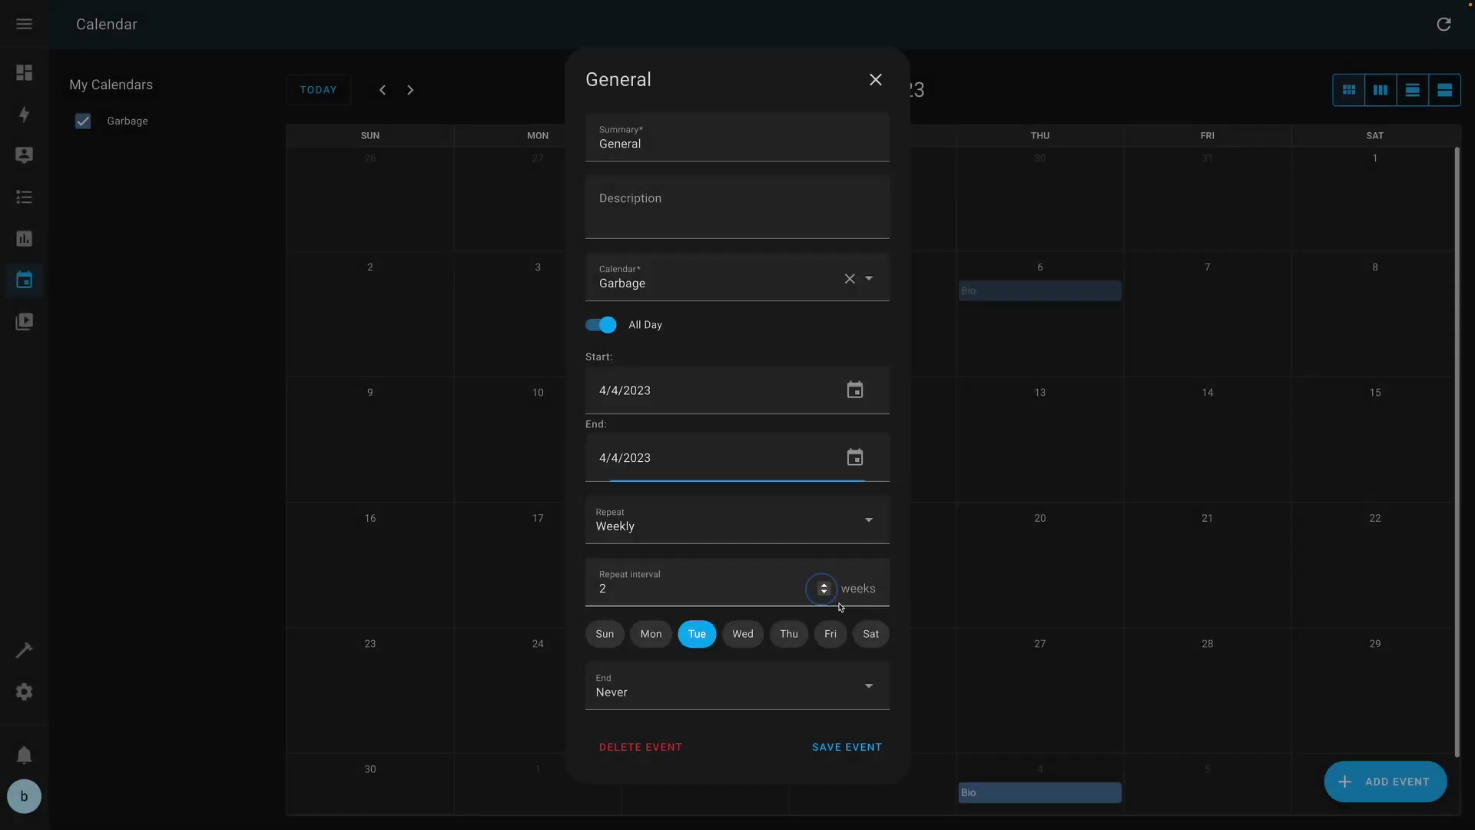
click(845, 747)
click(813, 466)
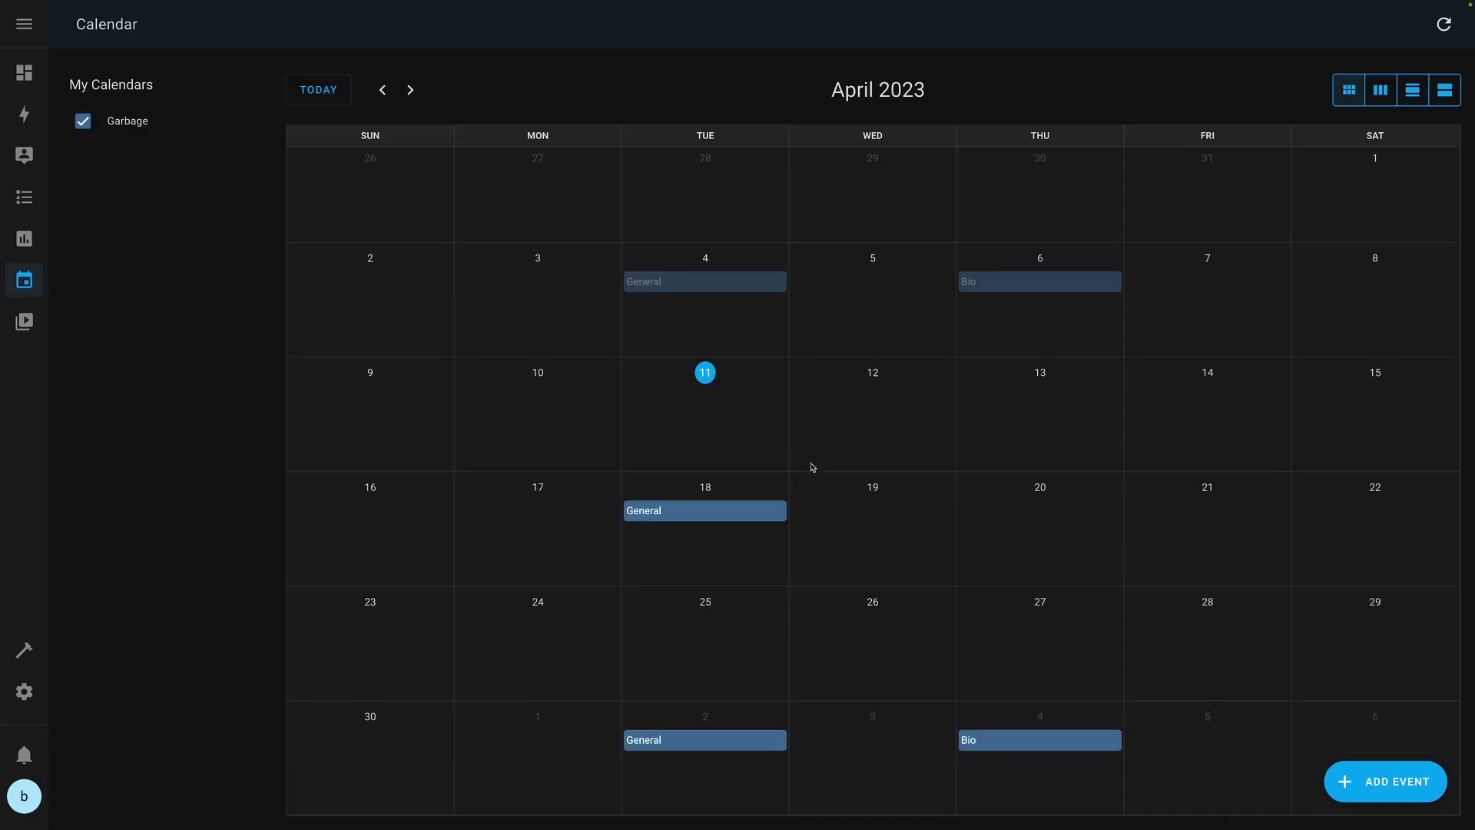
- Check the calendar.garbage entity's state and attributes, and delete the April 18 General event together with all future events
click(24, 650)
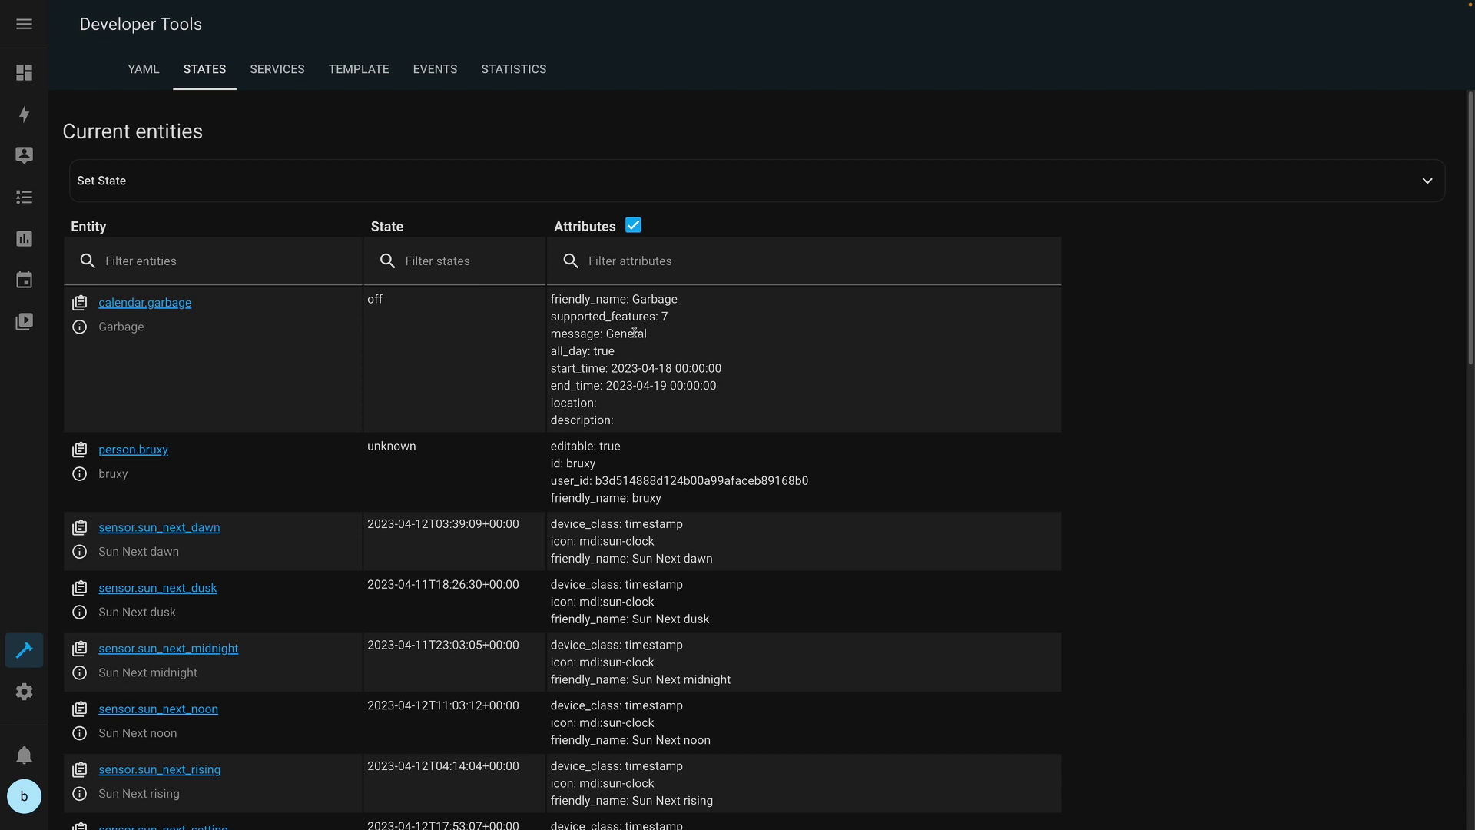
click(23, 279)
click(668, 542)
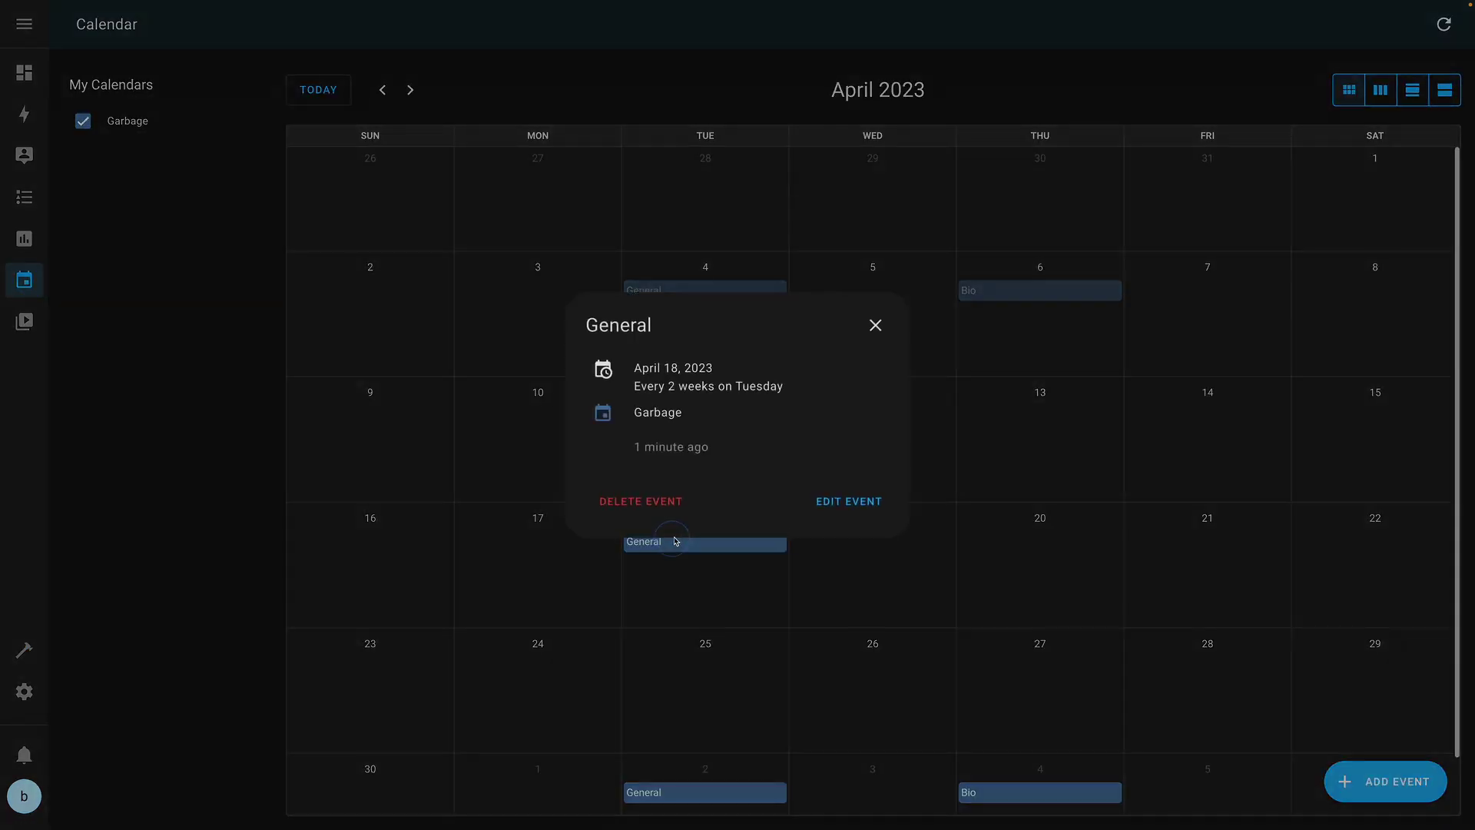
click(658, 501)
click(855, 470)
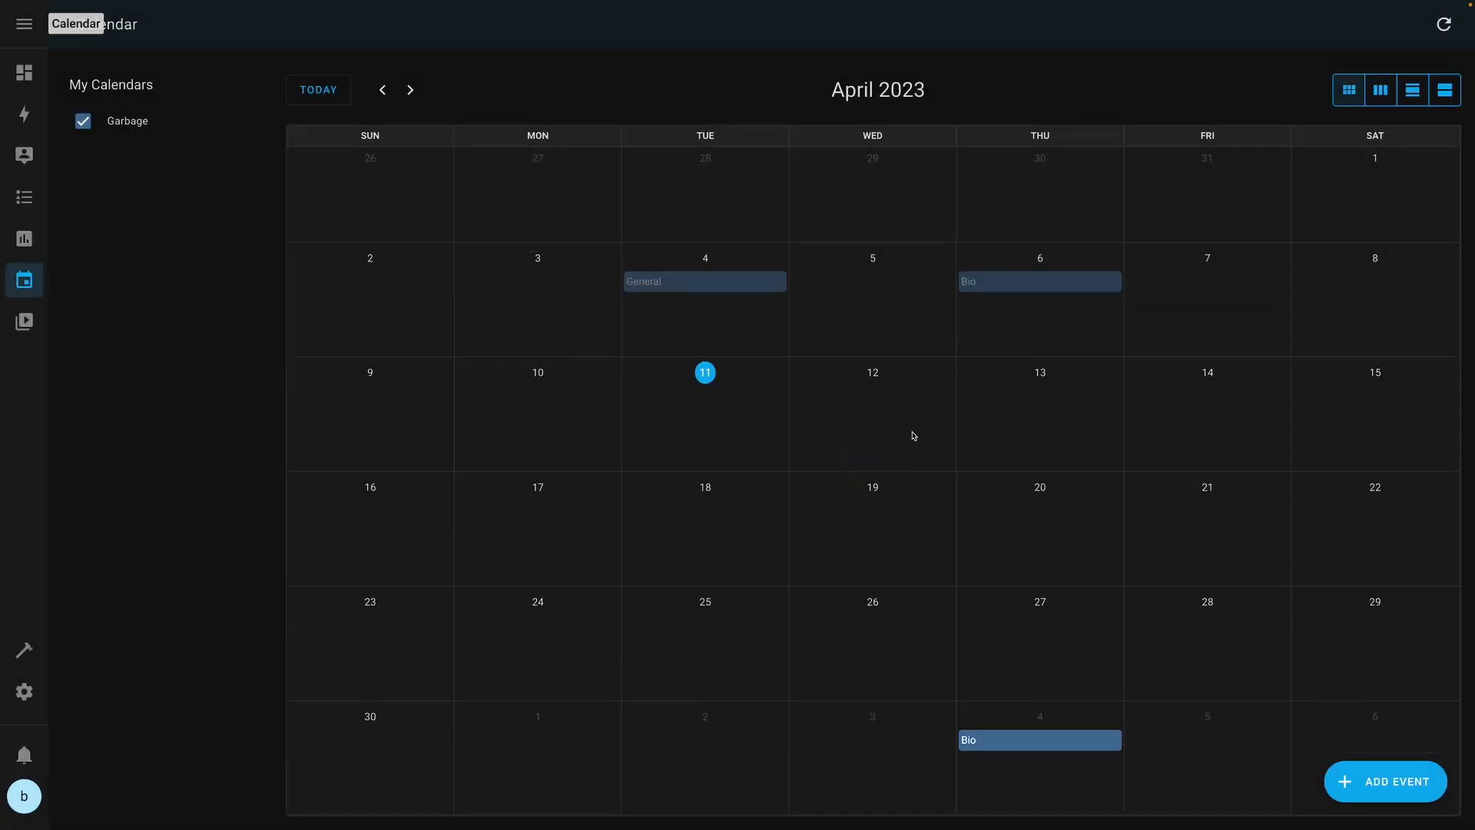
- Delete the April 6 Bio event together with all its future events
click(1003, 290)
click(649, 500)
click(895, 467)
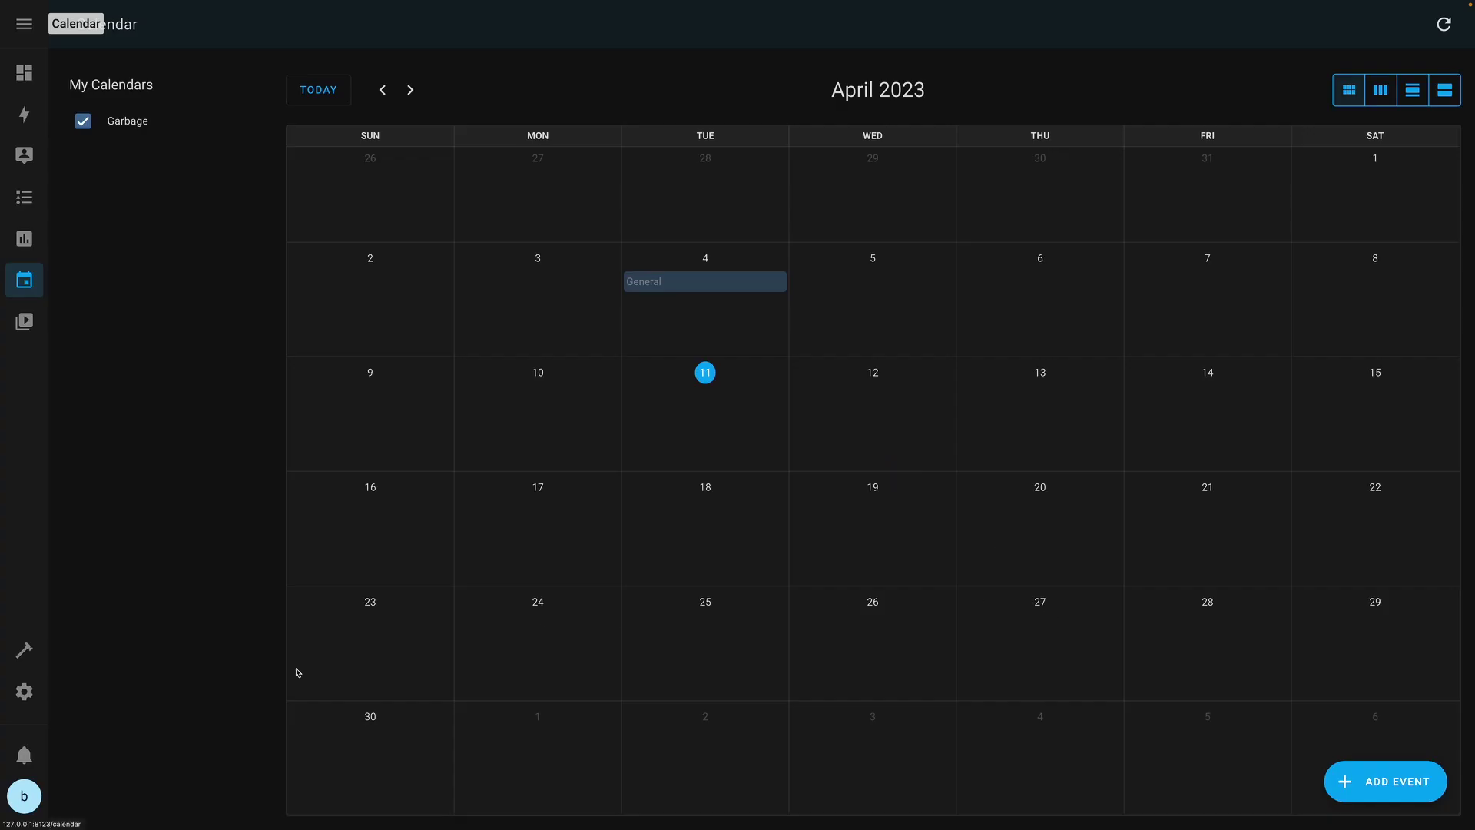
- Delete the Garbage Local Calendar integration
click(24, 691)
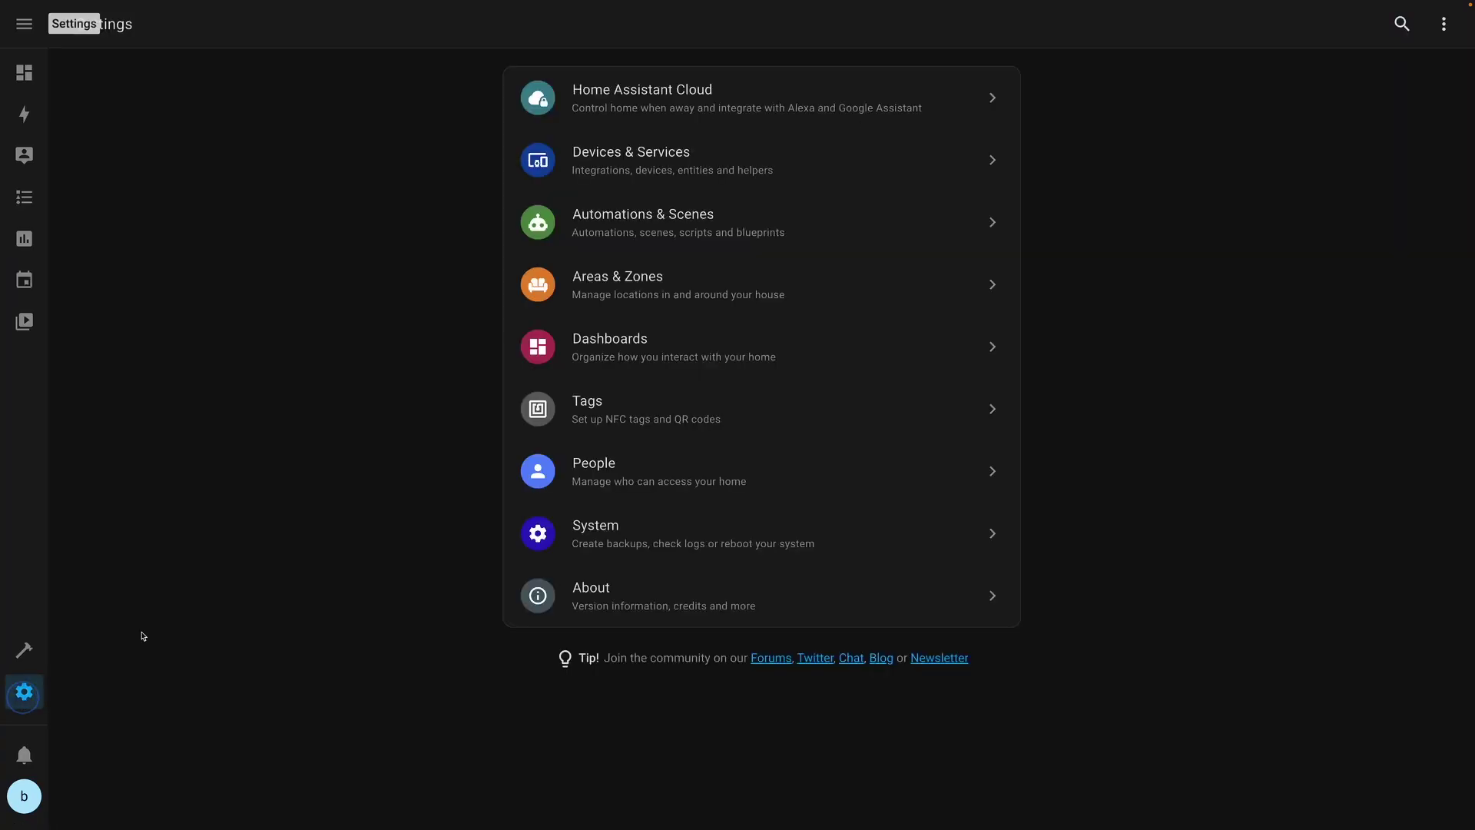
click(668, 170)
click(589, 222)
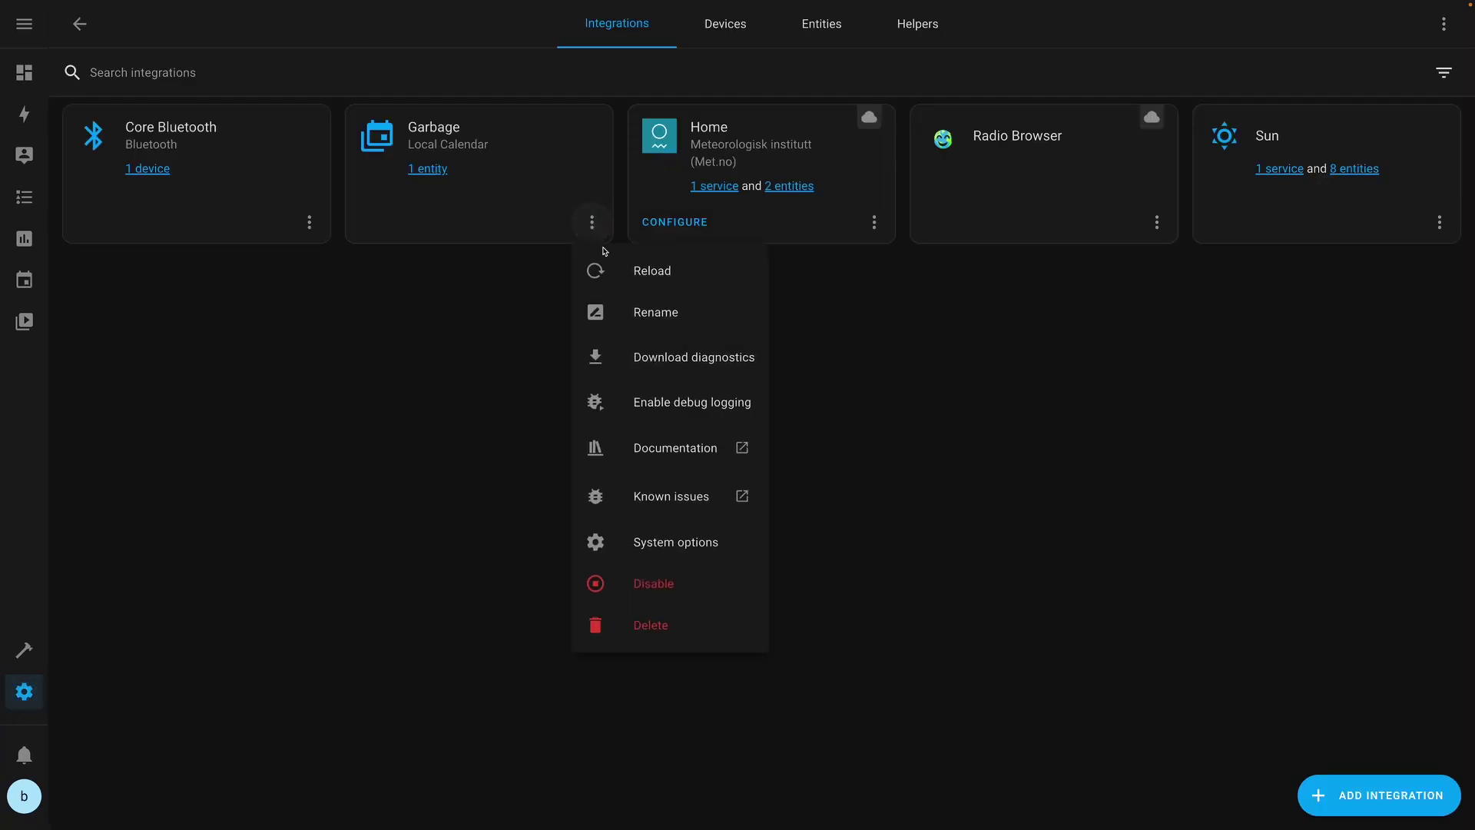
click(665, 620)
click(860, 457)
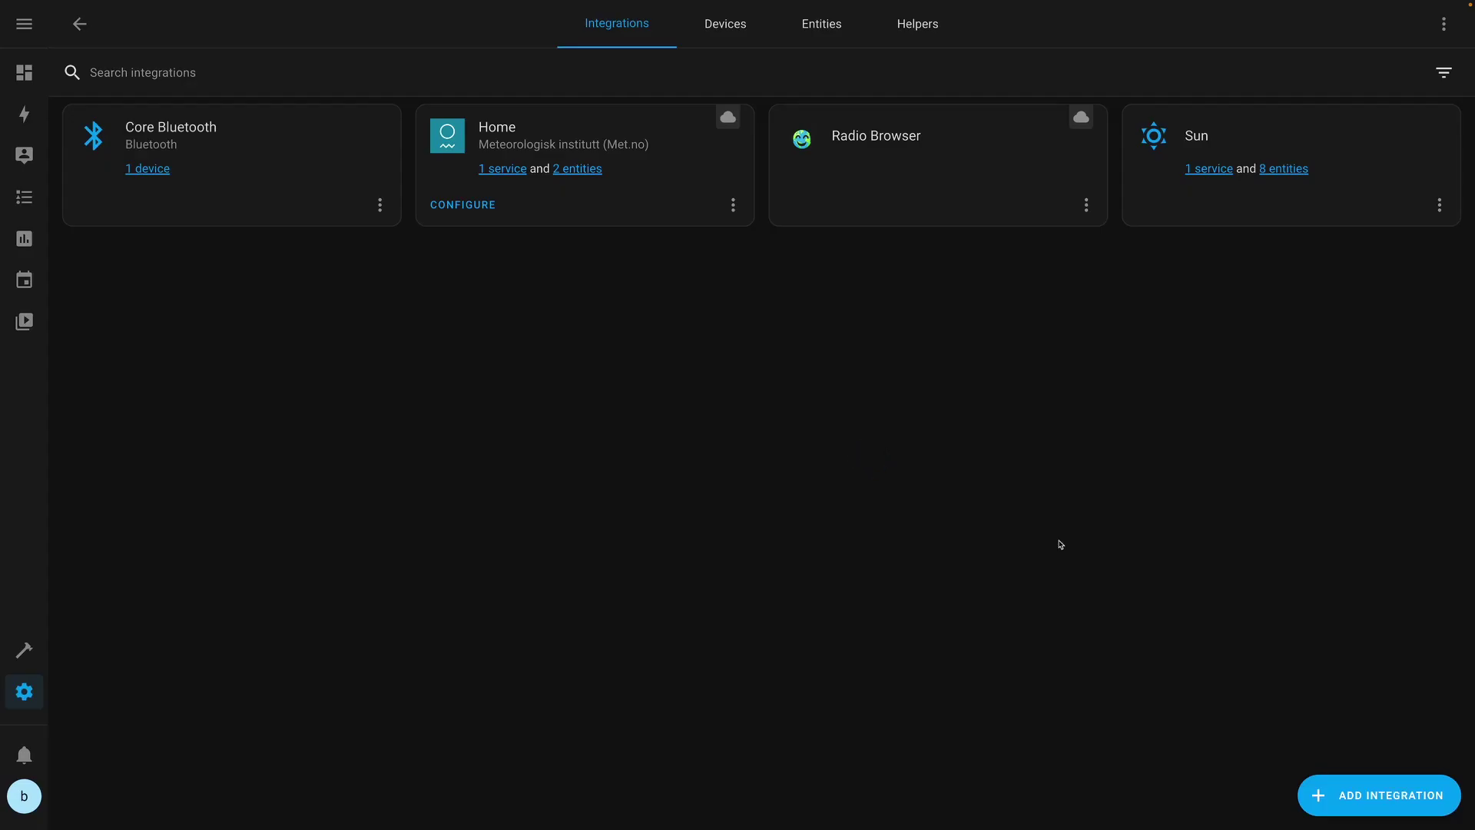
- Add a Local Calendar integration with the calendar name General
click(1360, 795)
text(local)
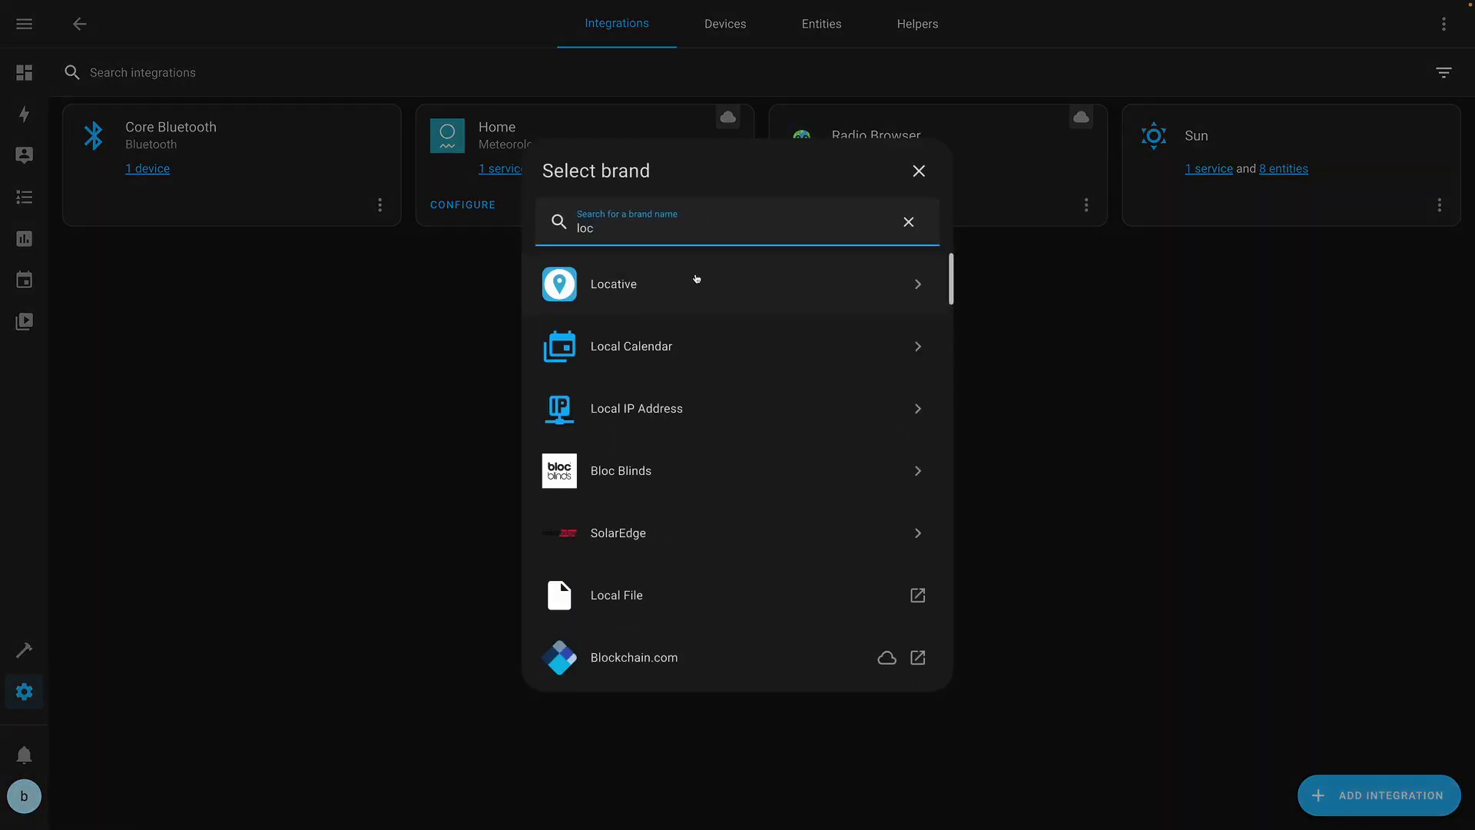
click(634, 342)
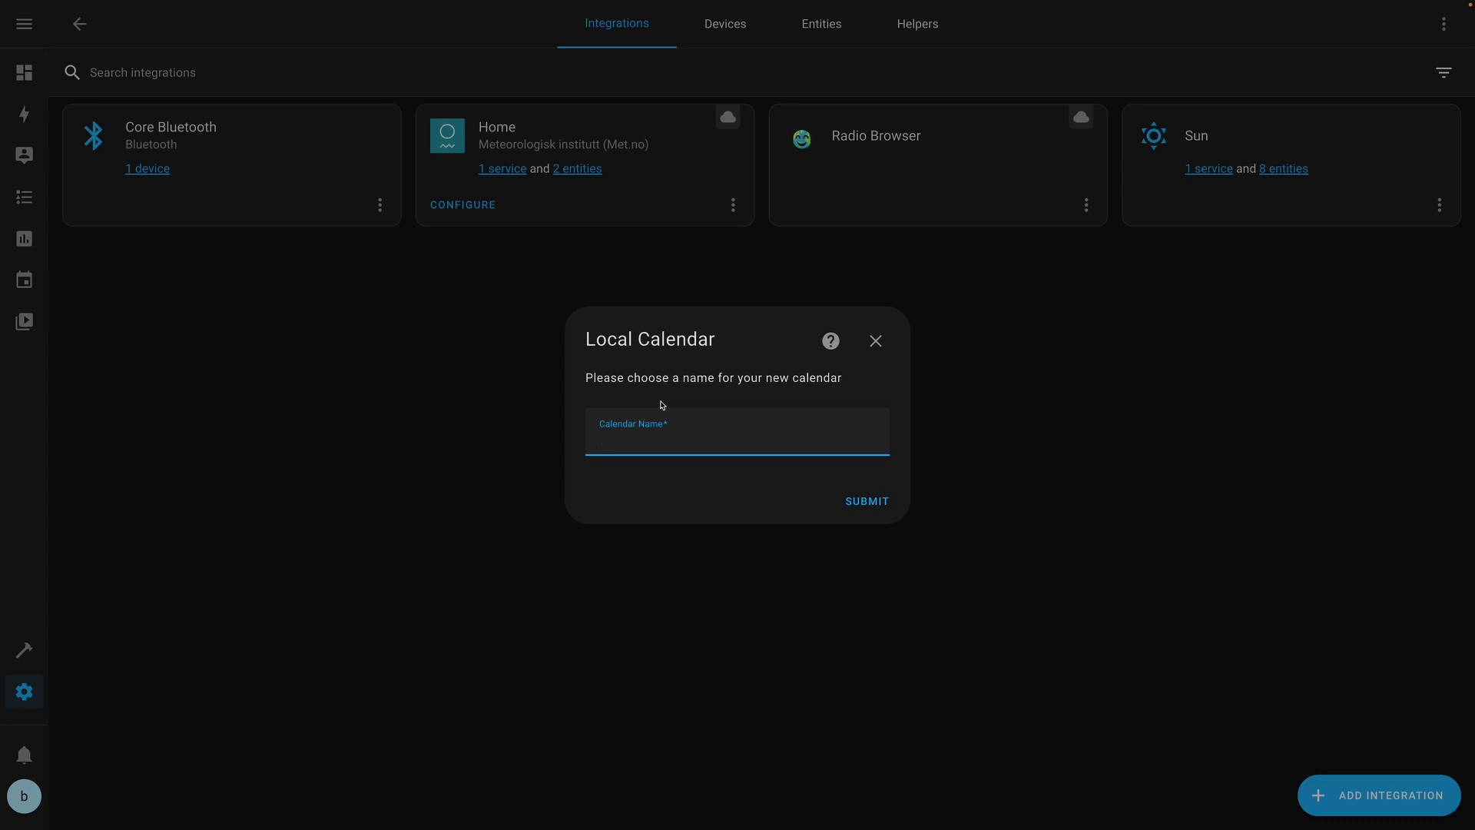
text(General)
click(867, 501)
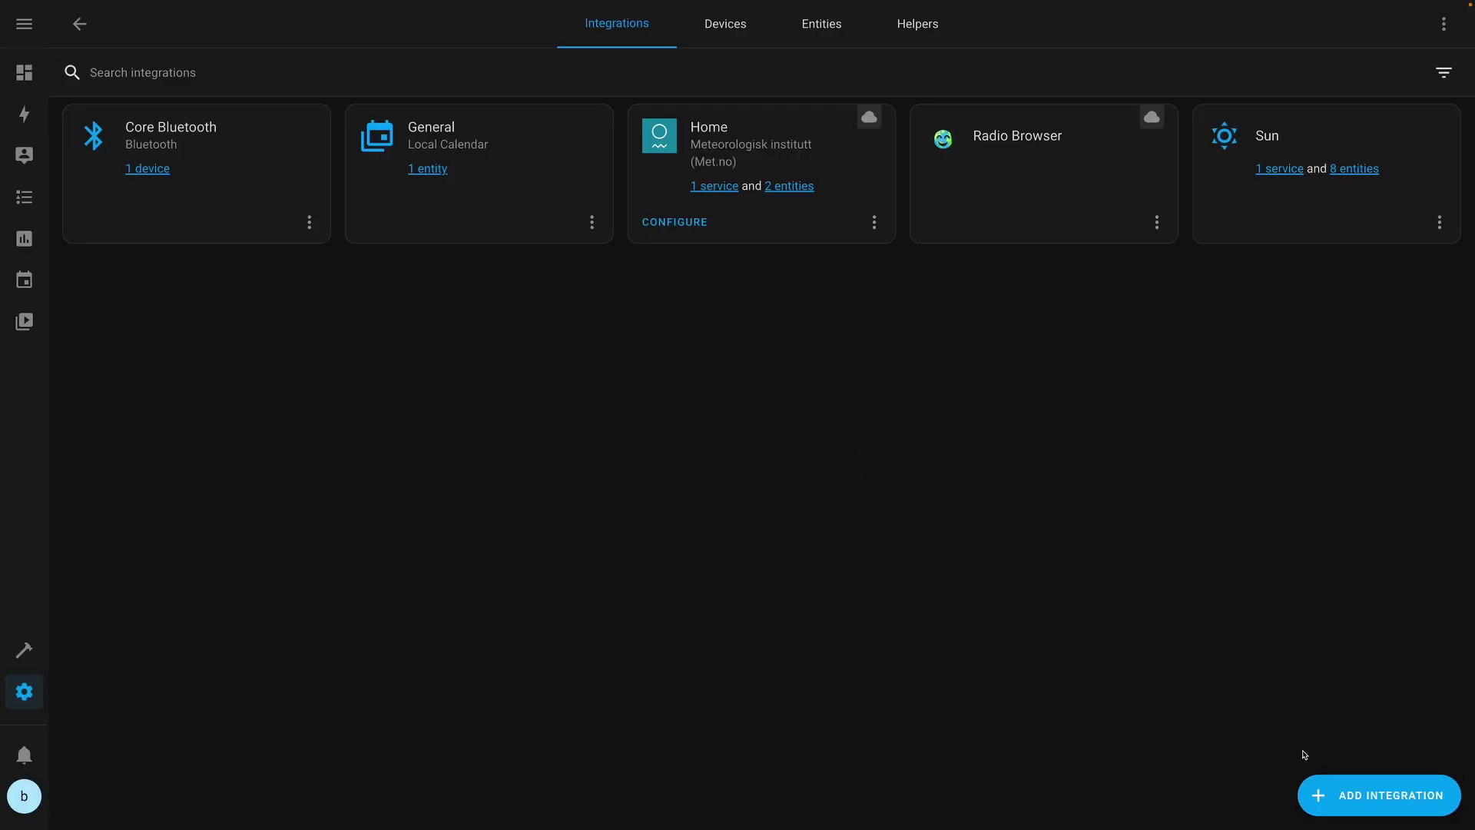
- Add a second Local Calendar integration with the calendar name Bio
click(1367, 795)
text(loc)
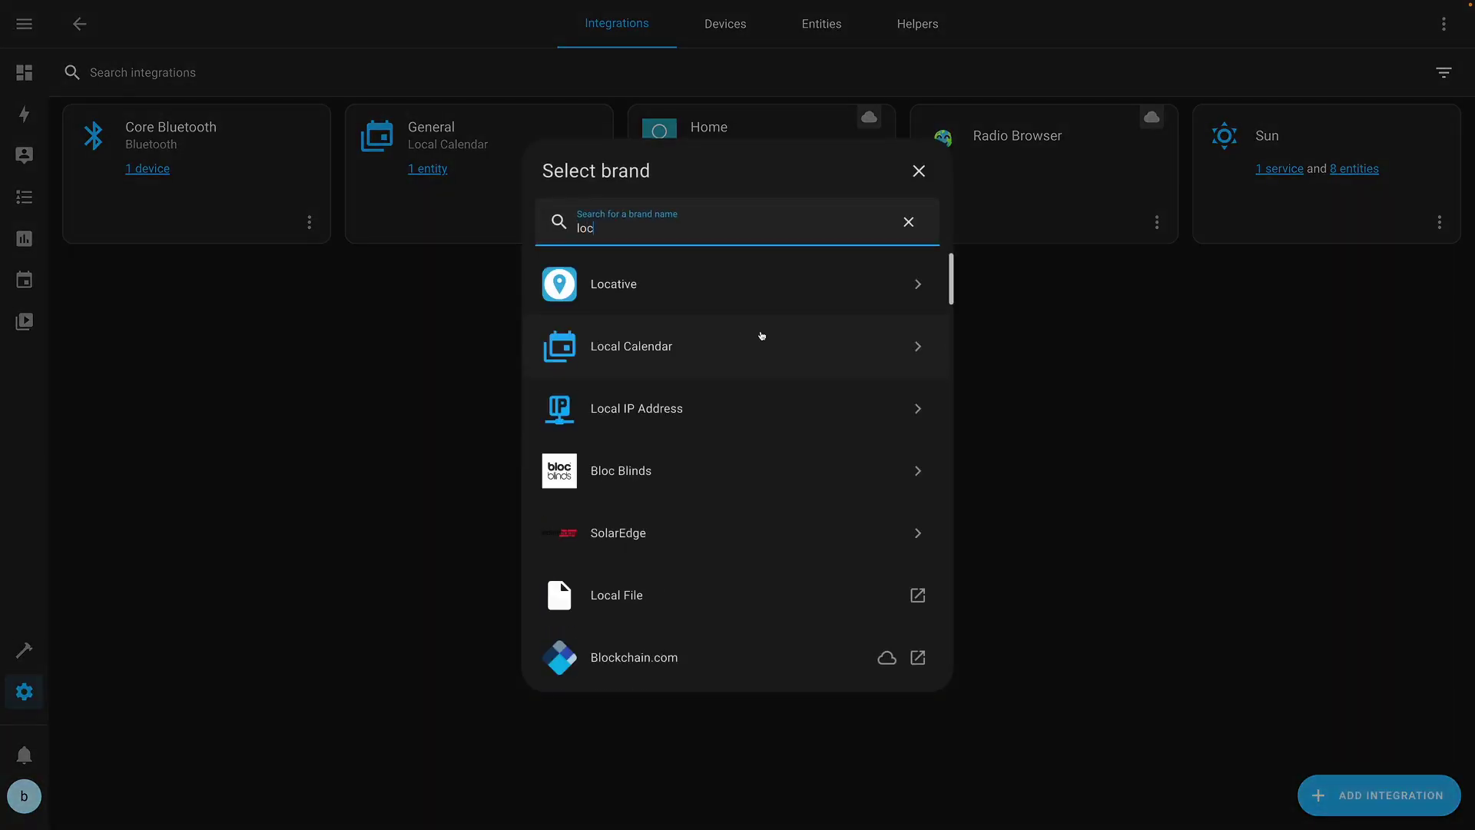
click(660, 348)
text(Bio)
click(885, 507)
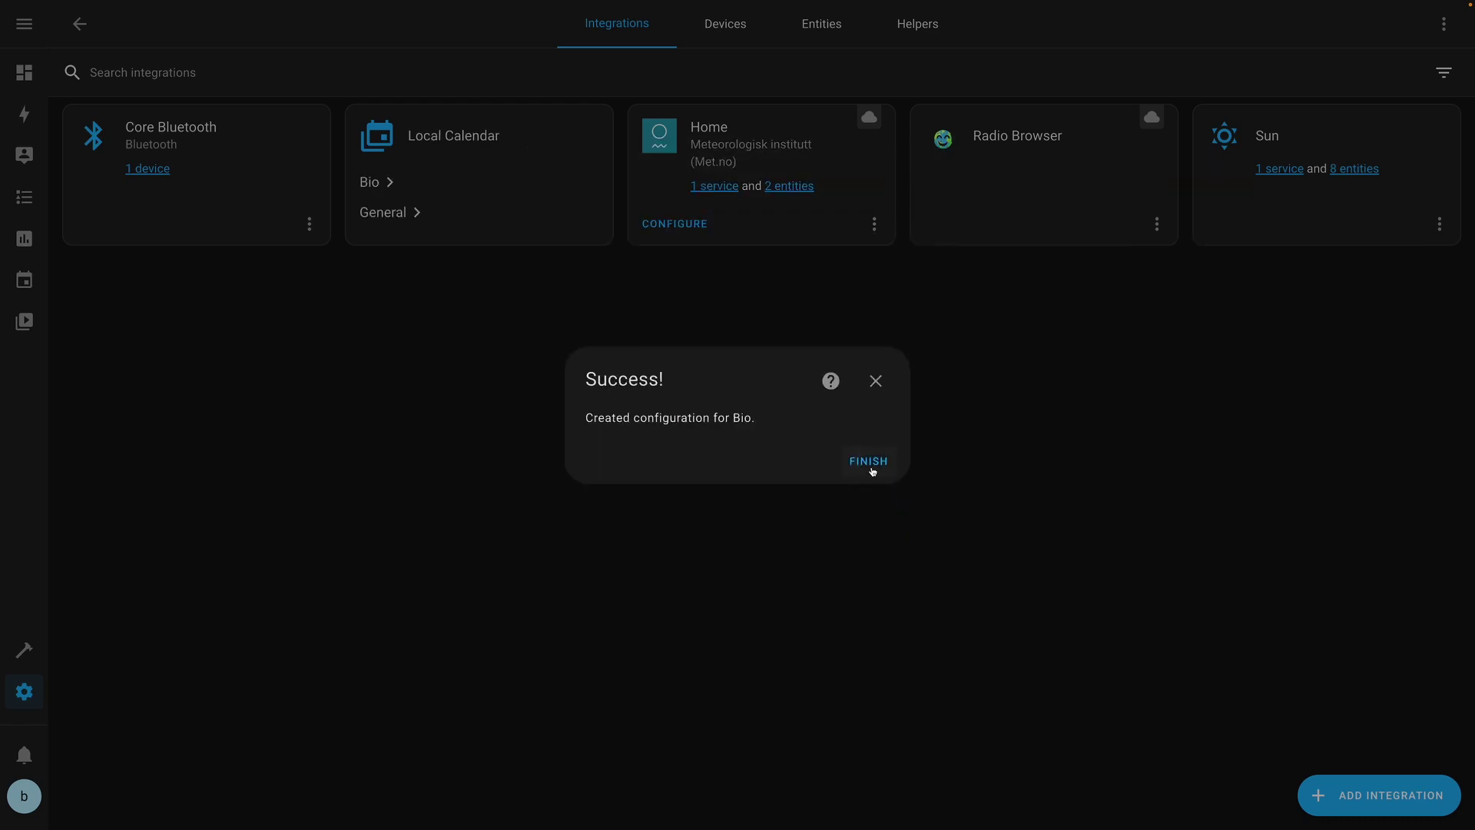
click(869, 461)
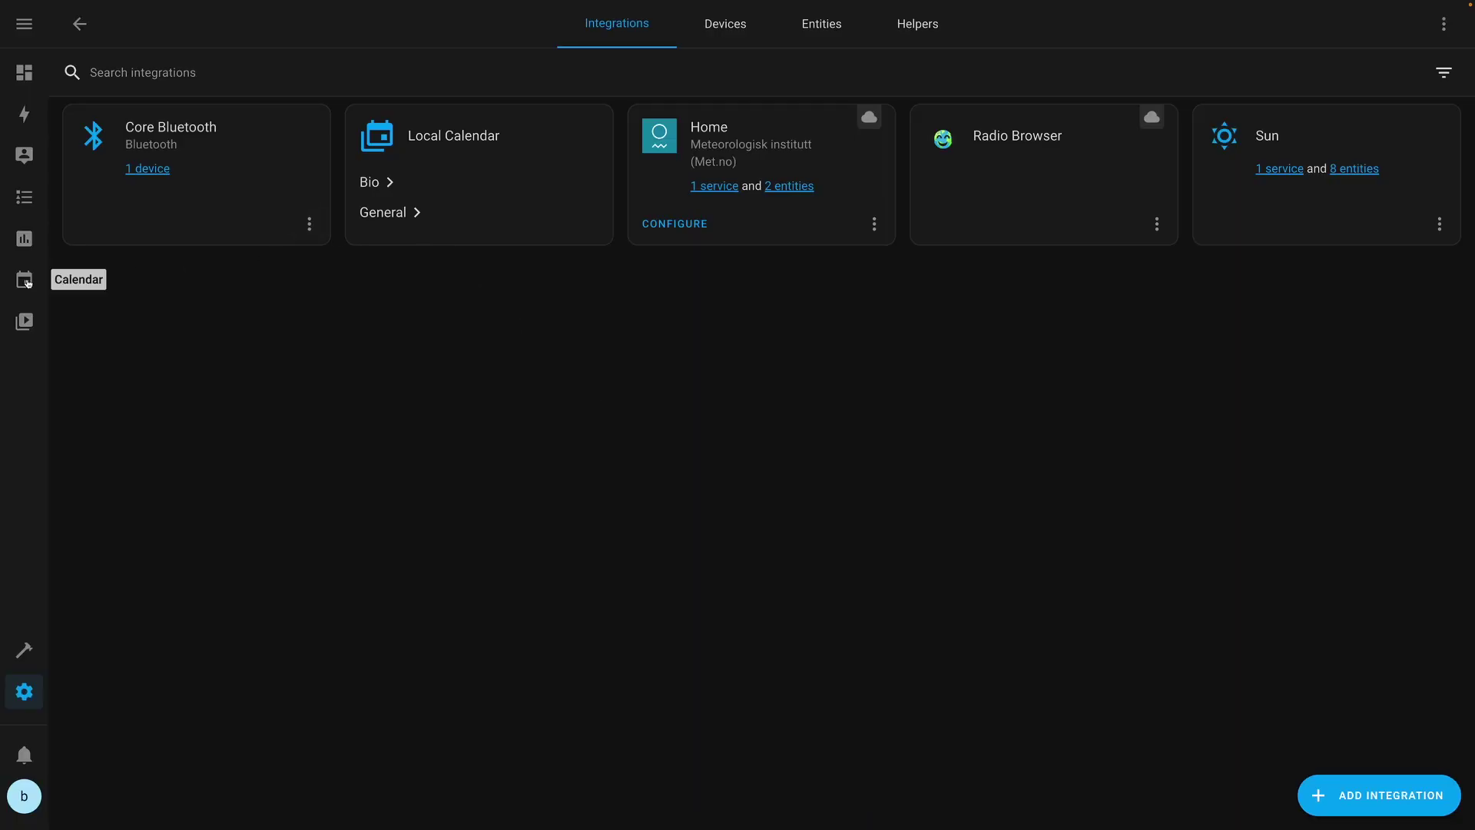
- Add an all-day event named General on 4/11/2023 to the General calendar, repeating every 2 weeks on Tuesday
click(24, 280)
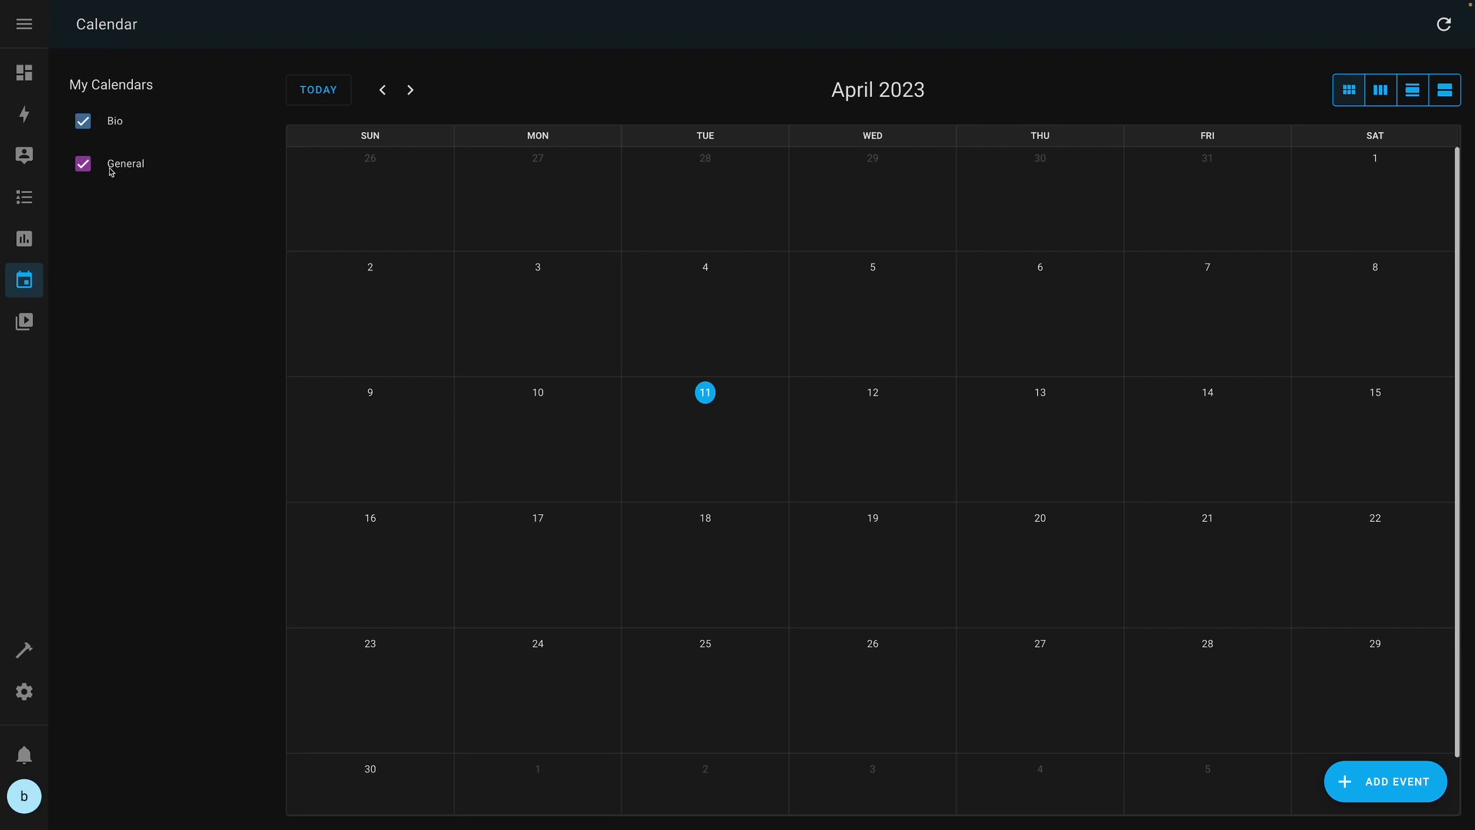
click(1351, 789)
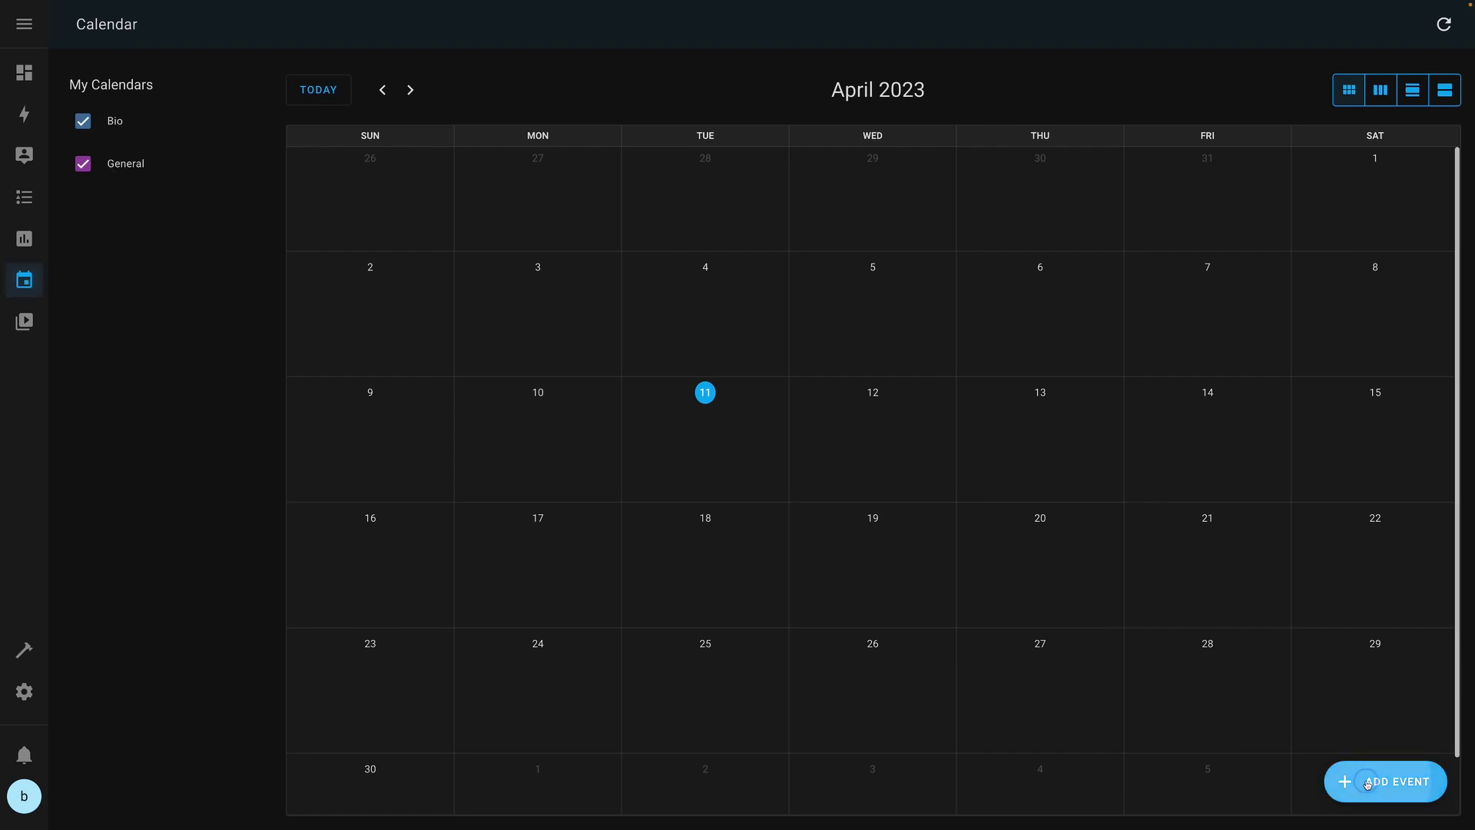
text(General)
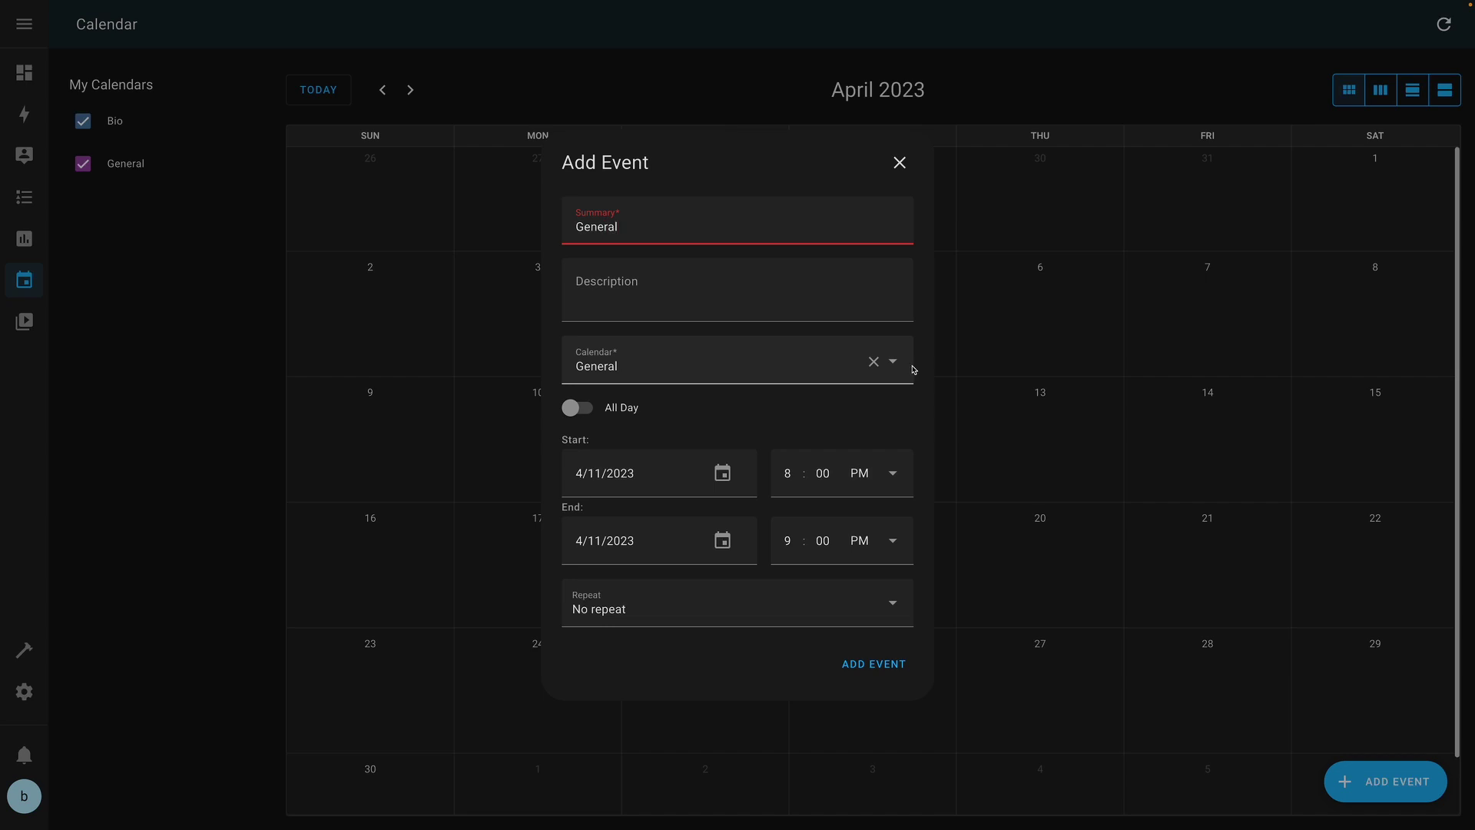
key(Tab)
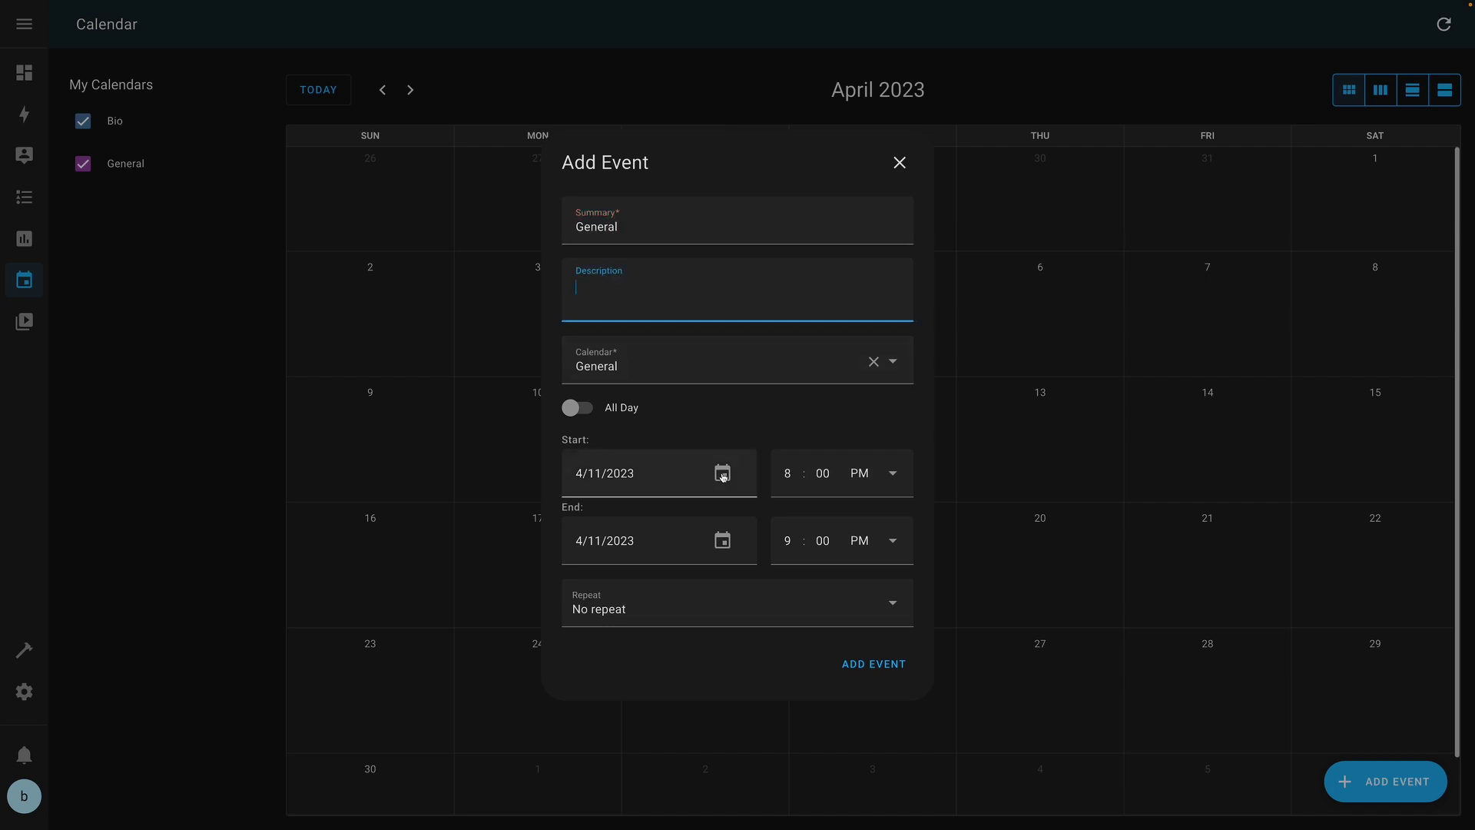
click(644, 591)
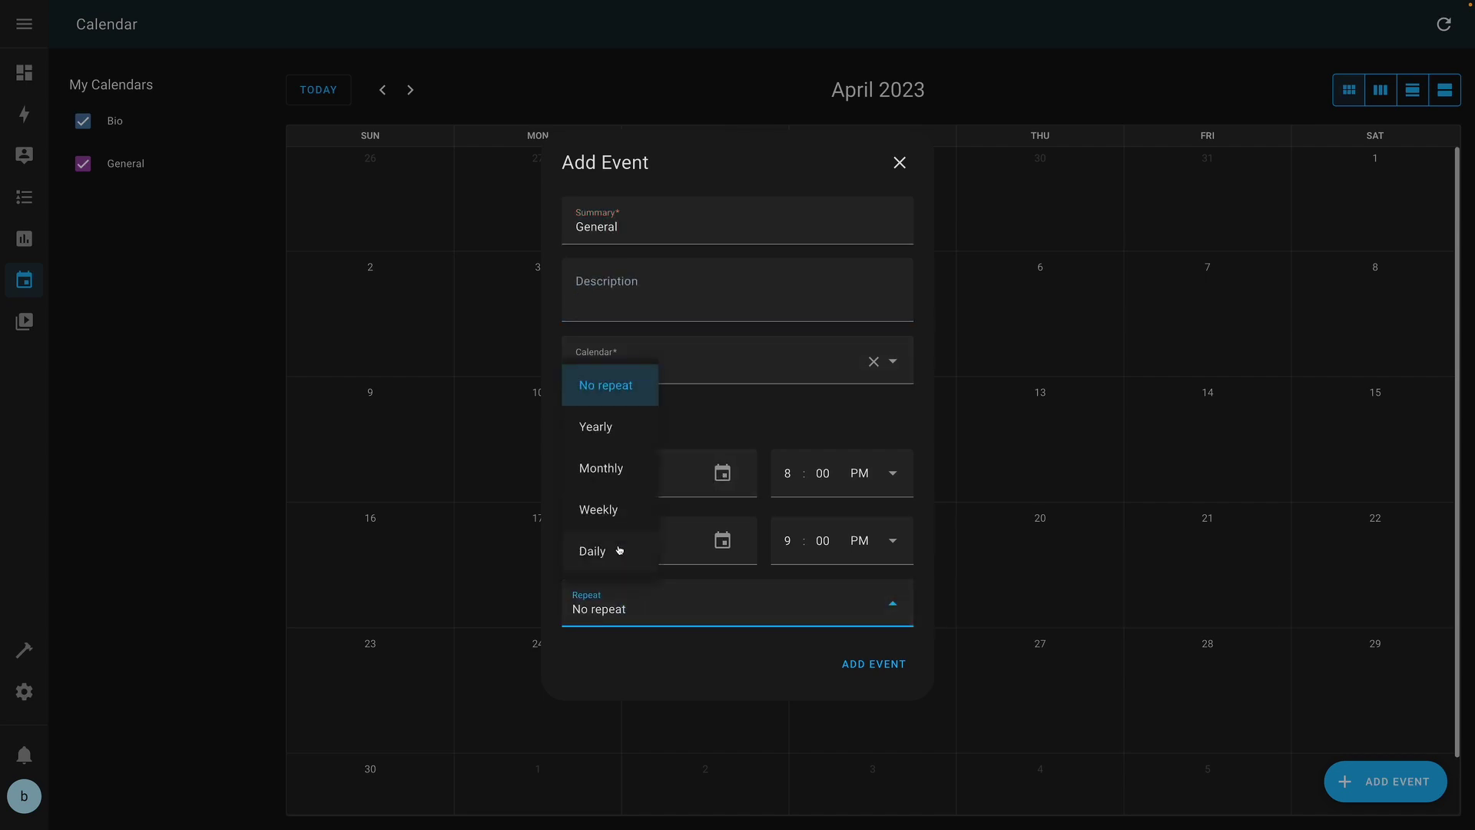
click(611, 509)
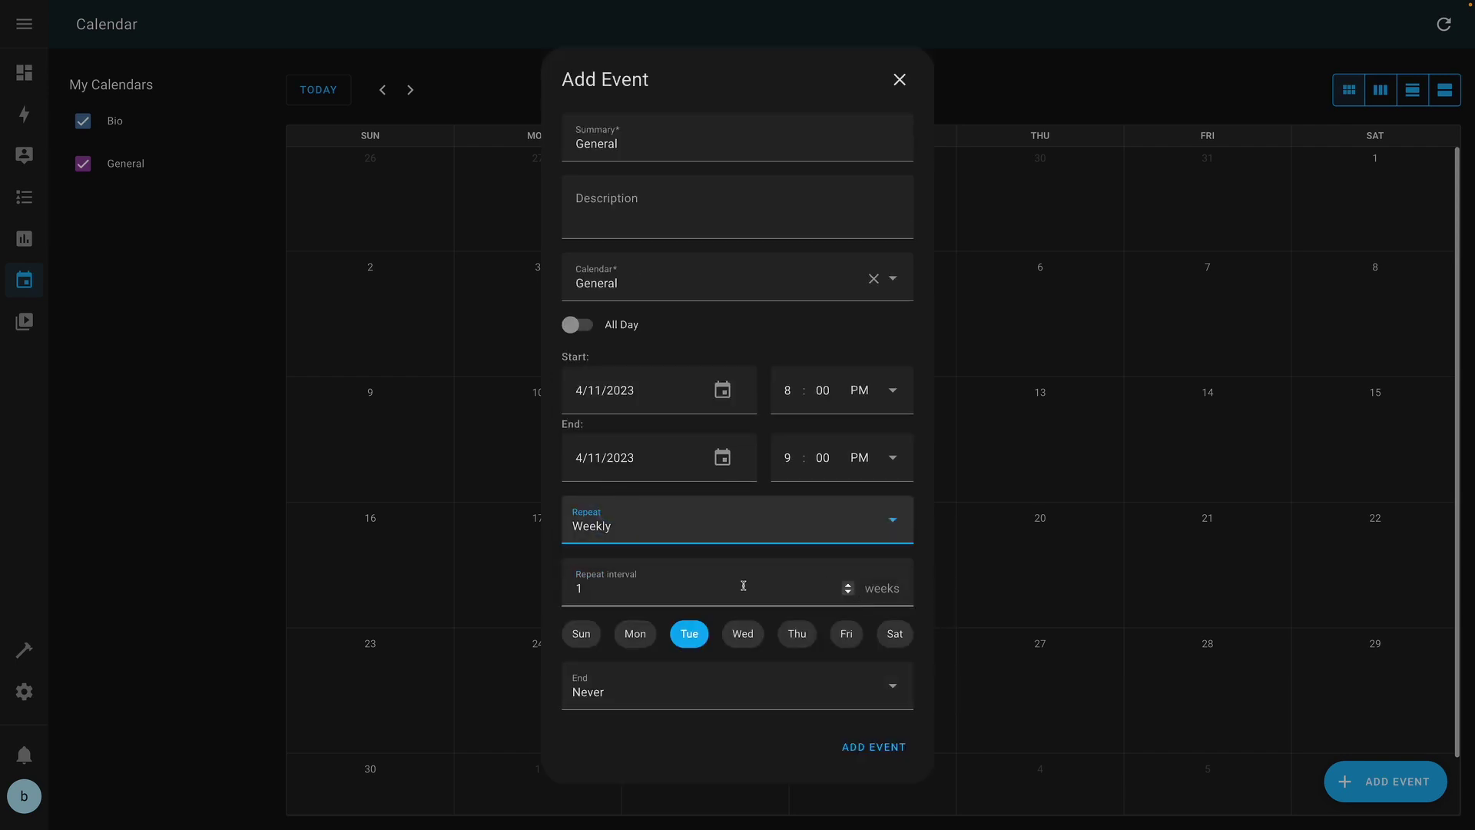
click(848, 585)
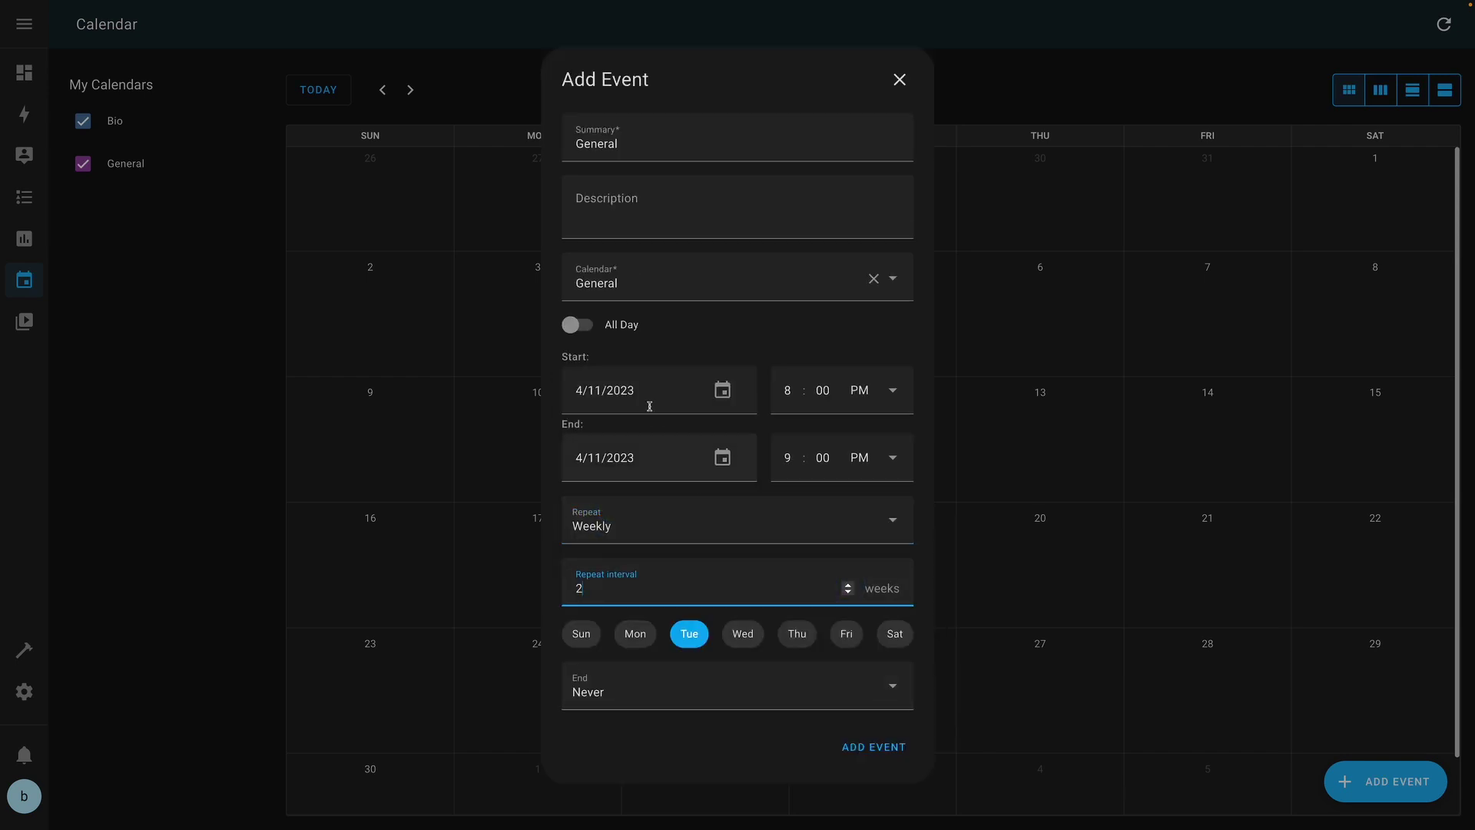
click(590, 338)
click(839, 742)
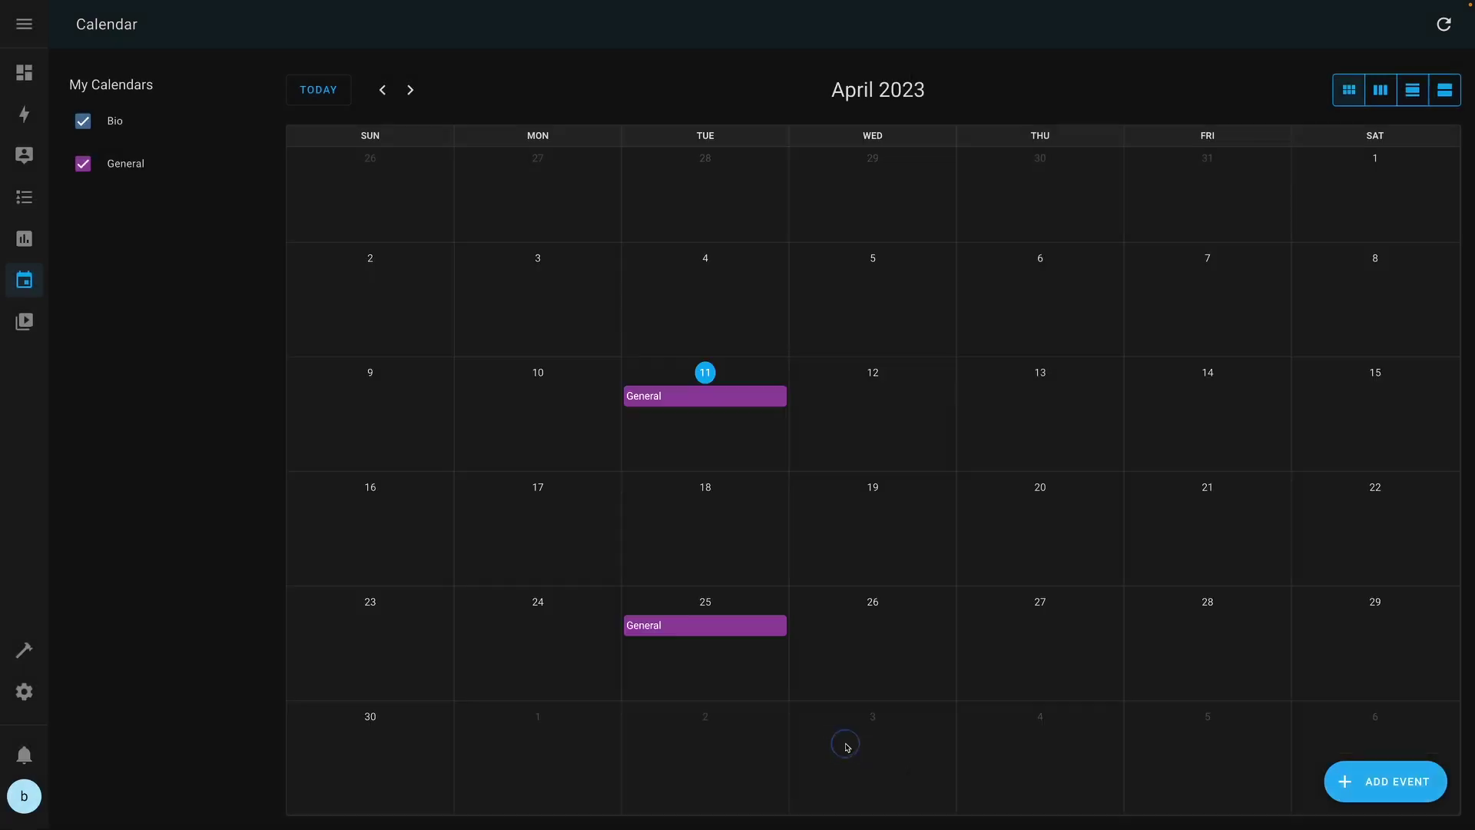
- Start a new all-day calendar event named Bio, with start and end date 4/6/2023
click(1379, 776)
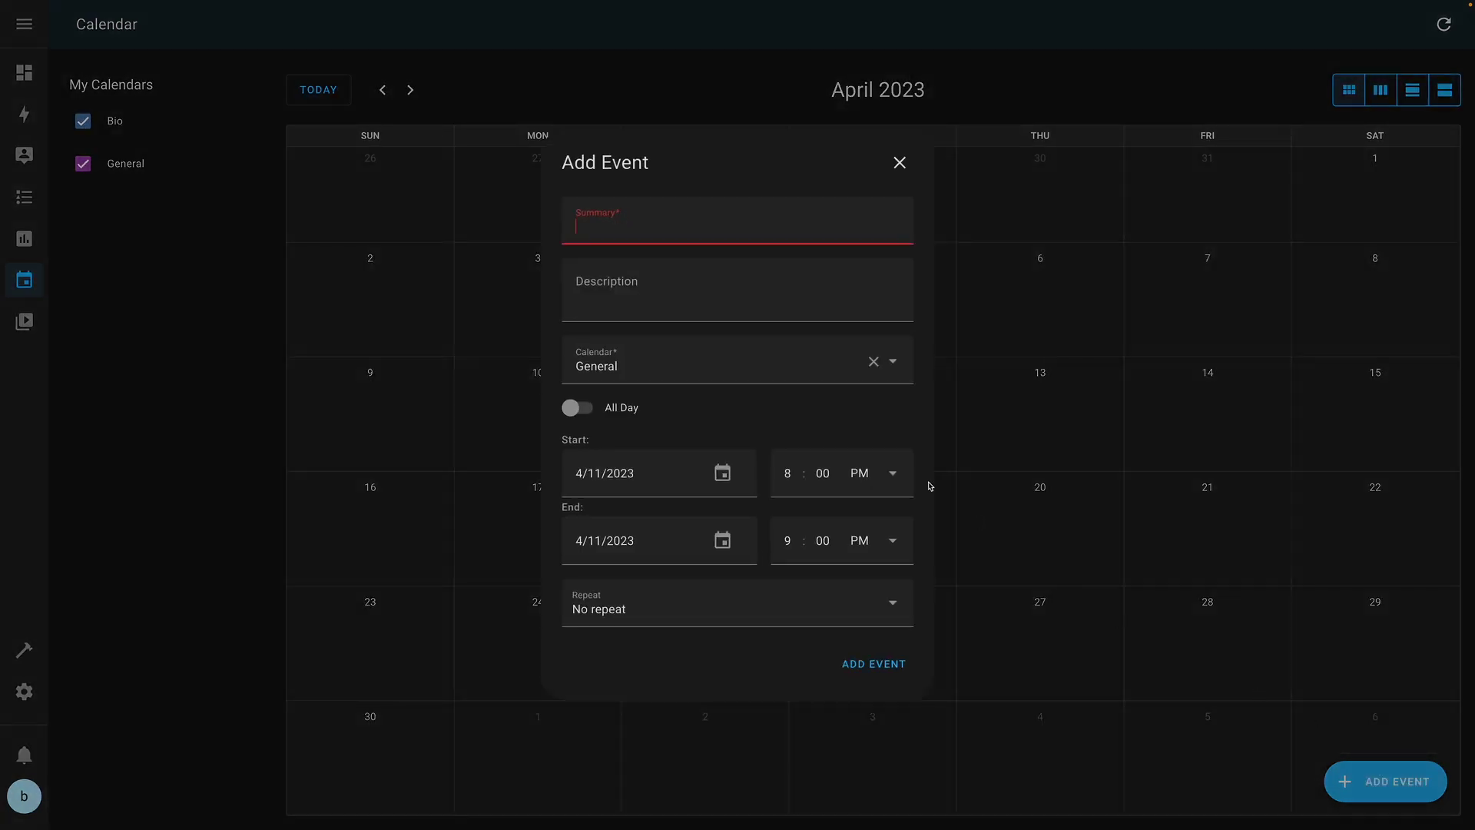
text(Bio)
click(576, 408)
click(622, 470)
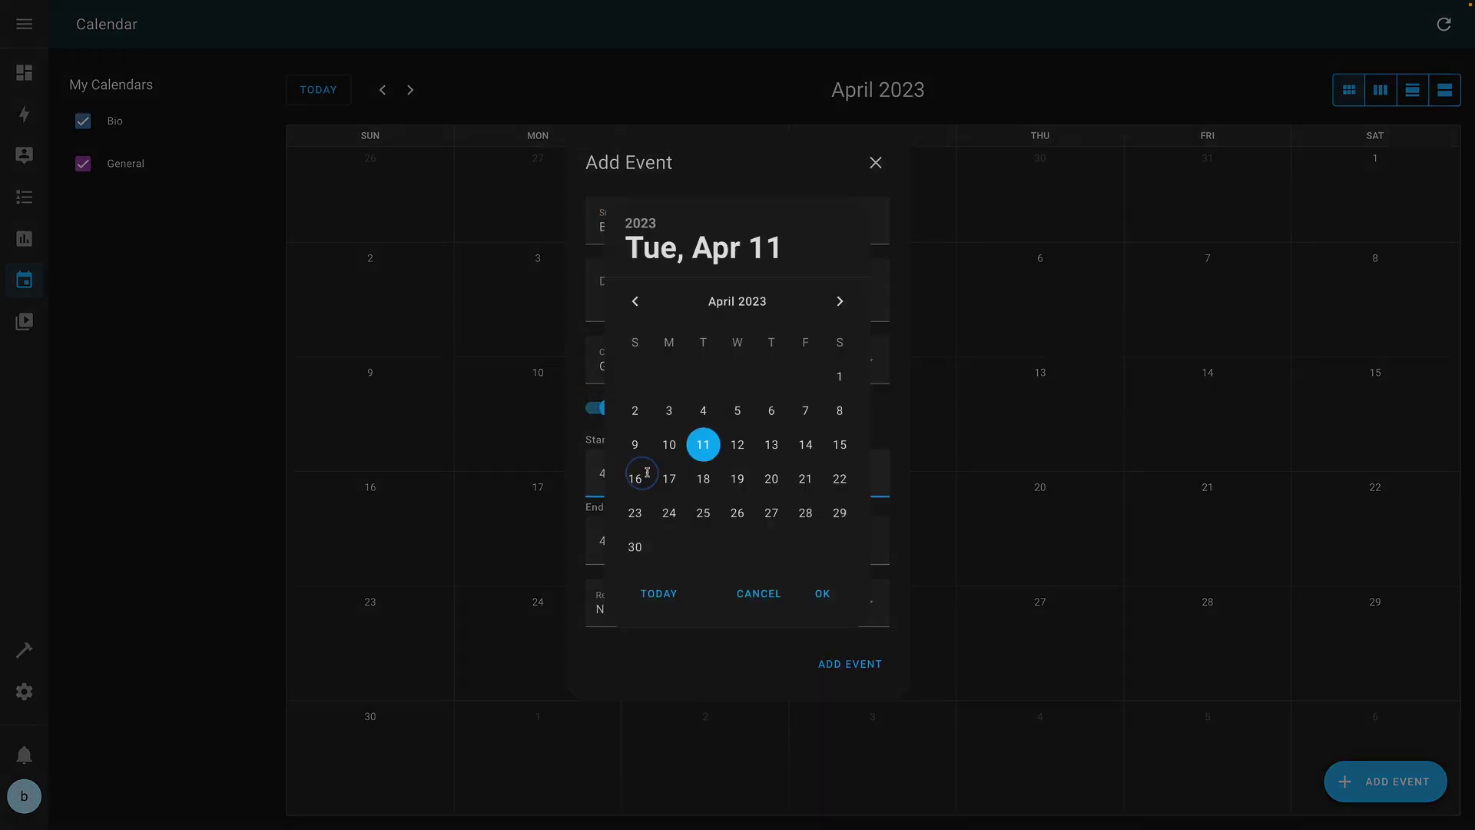
click(771, 410)
click(823, 596)
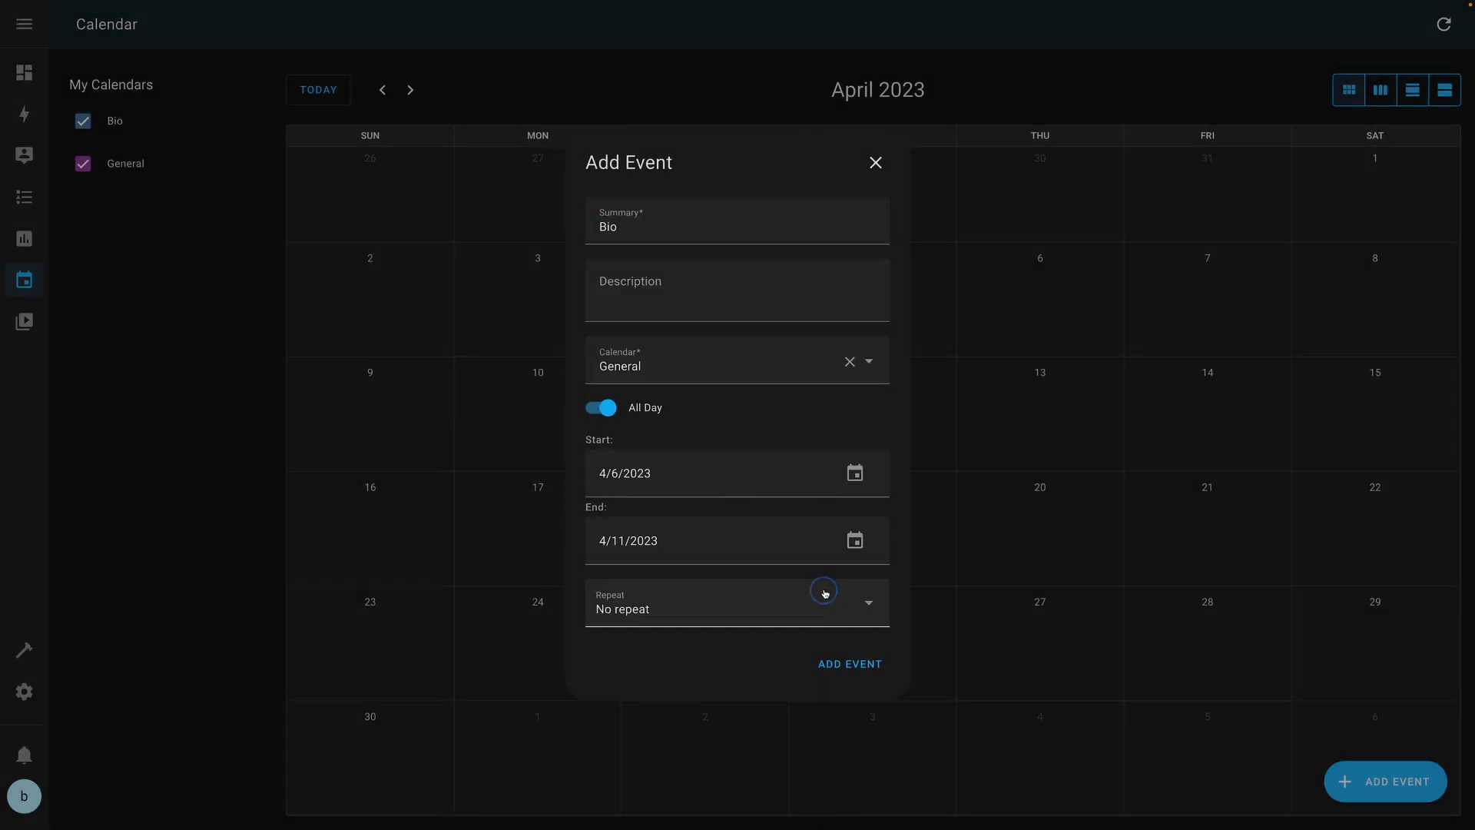
click(737, 540)
click(771, 410)
click(823, 596)
- Set the Bio event to repeat monthly on the first Thursday and add it to the Bio calendar
click(721, 604)
click(633, 469)
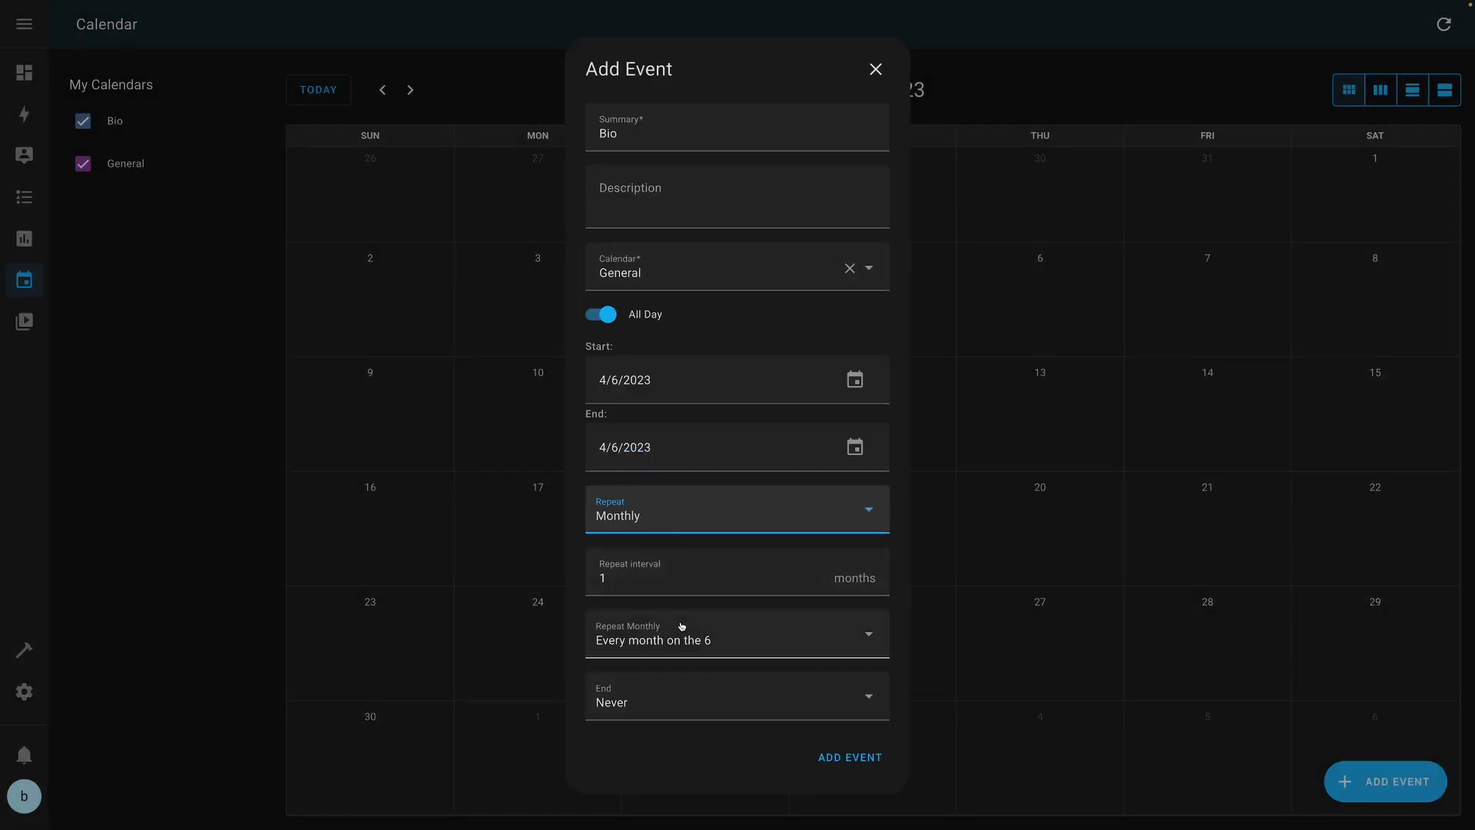
click(691, 642)
click(715, 725)
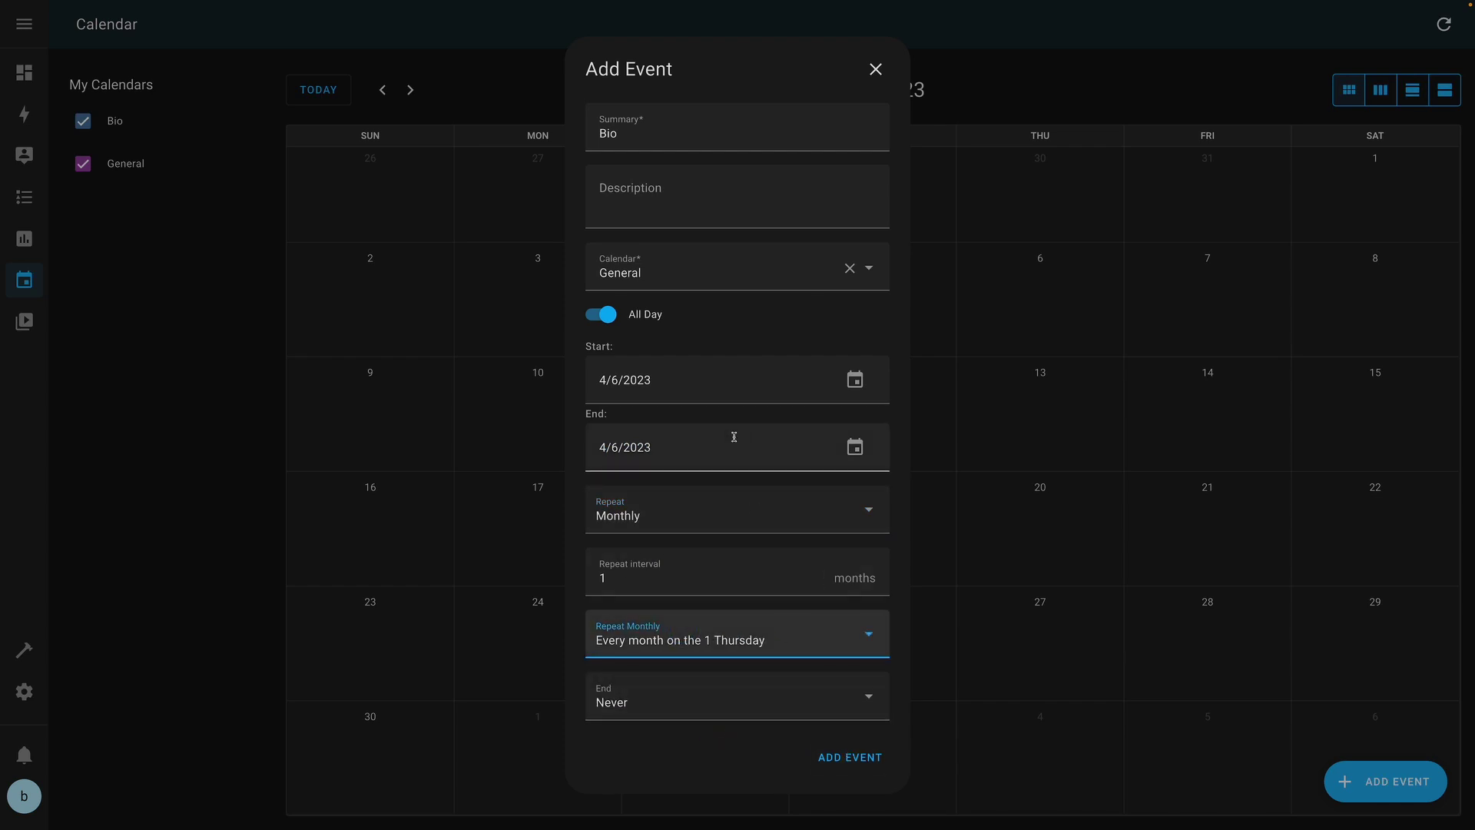
click(649, 276)
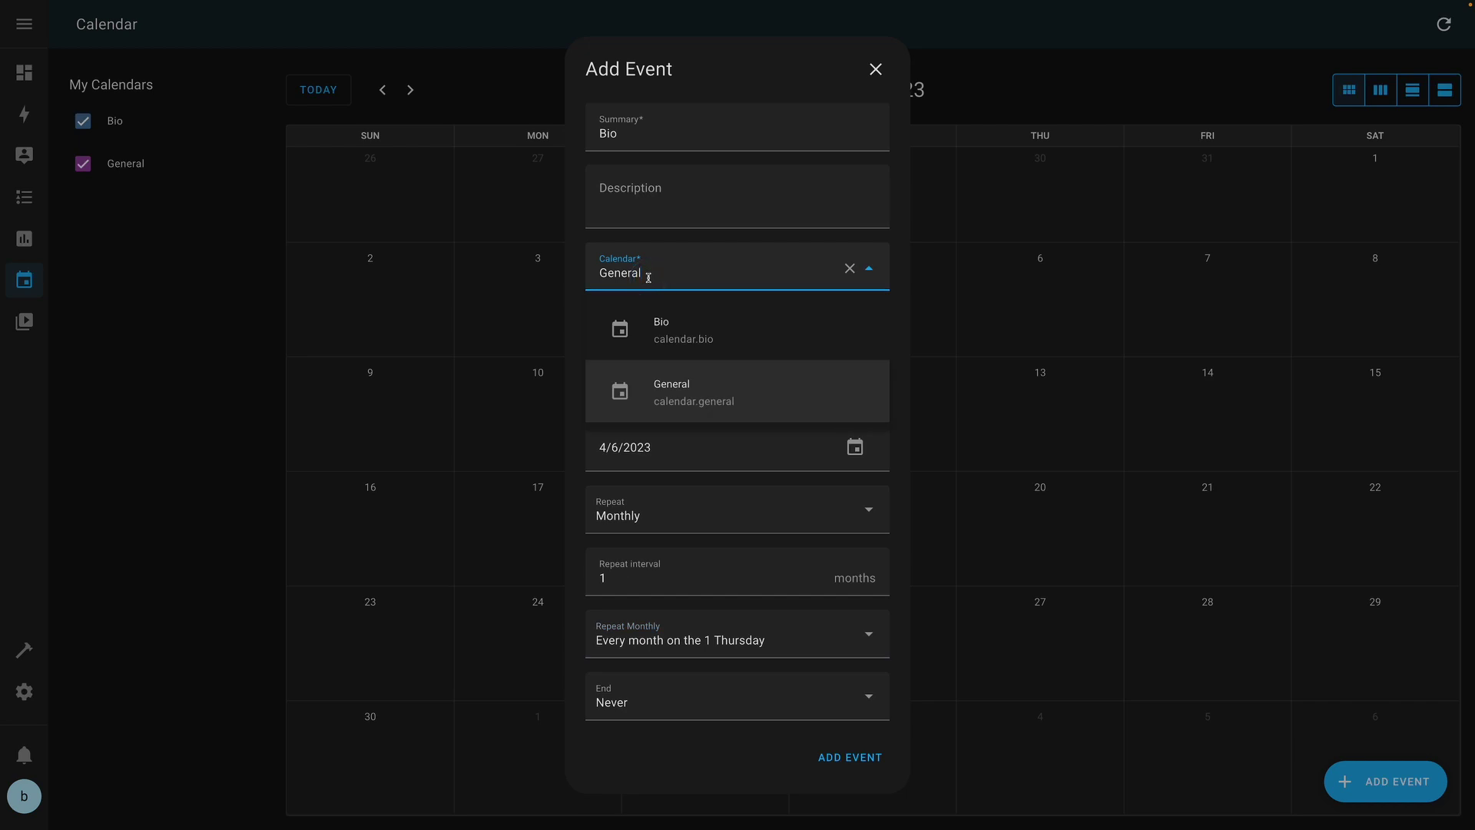
click(686, 336)
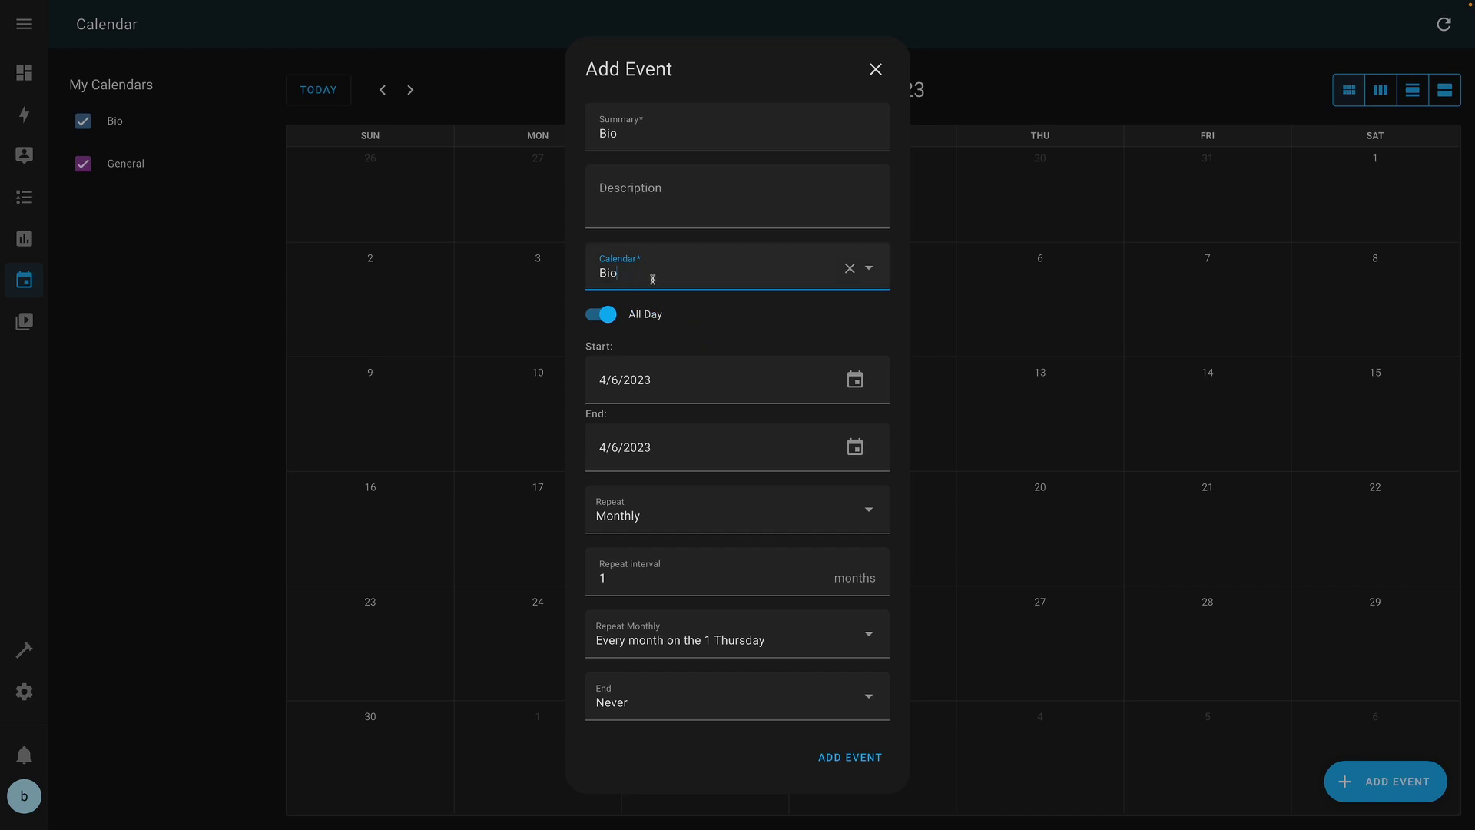
click(860, 759)
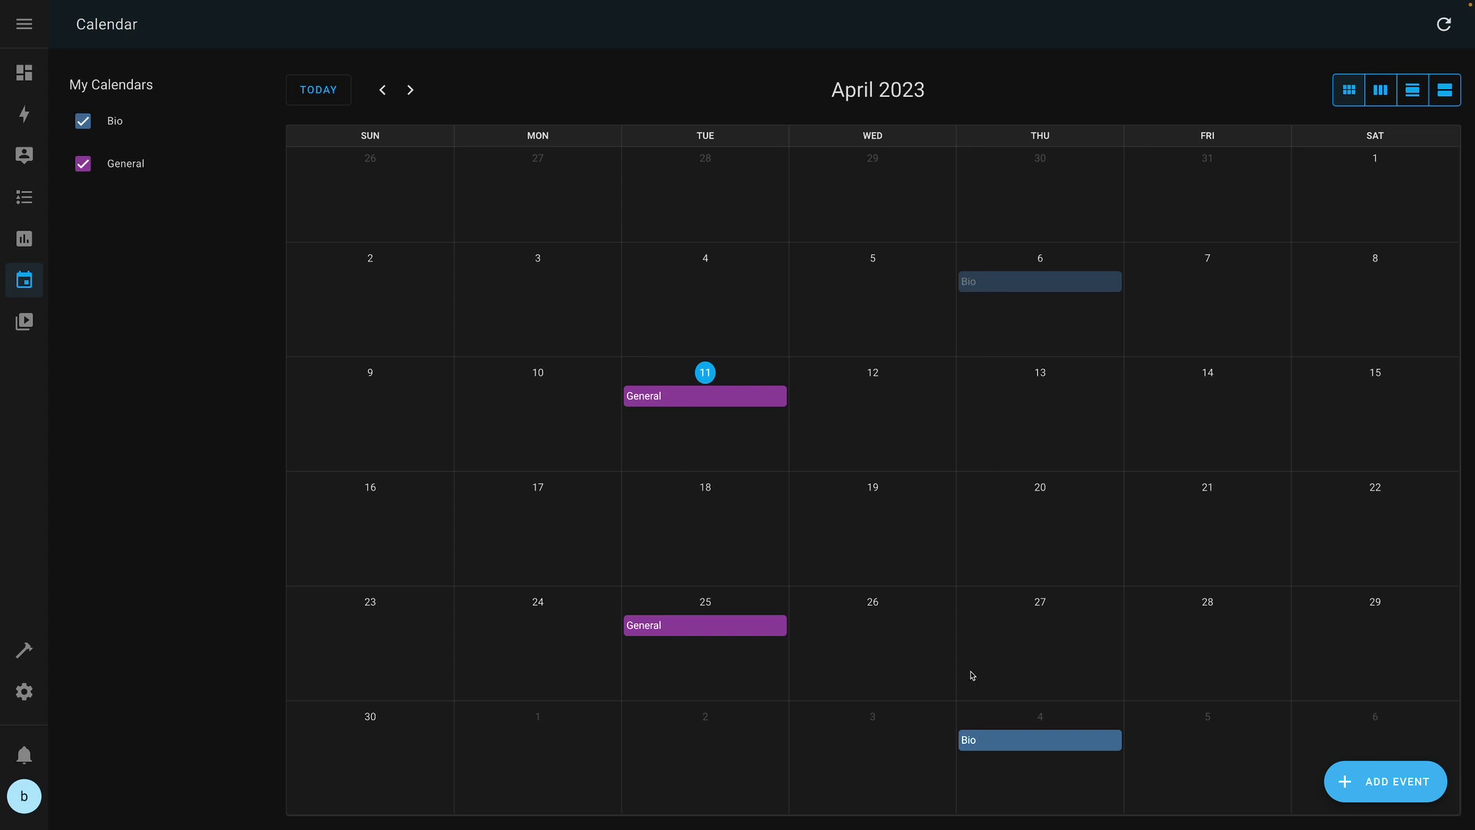
- Inspect the states of calendar.bio and calendar.general, and clear the demo code from the template editor
click(23, 649)
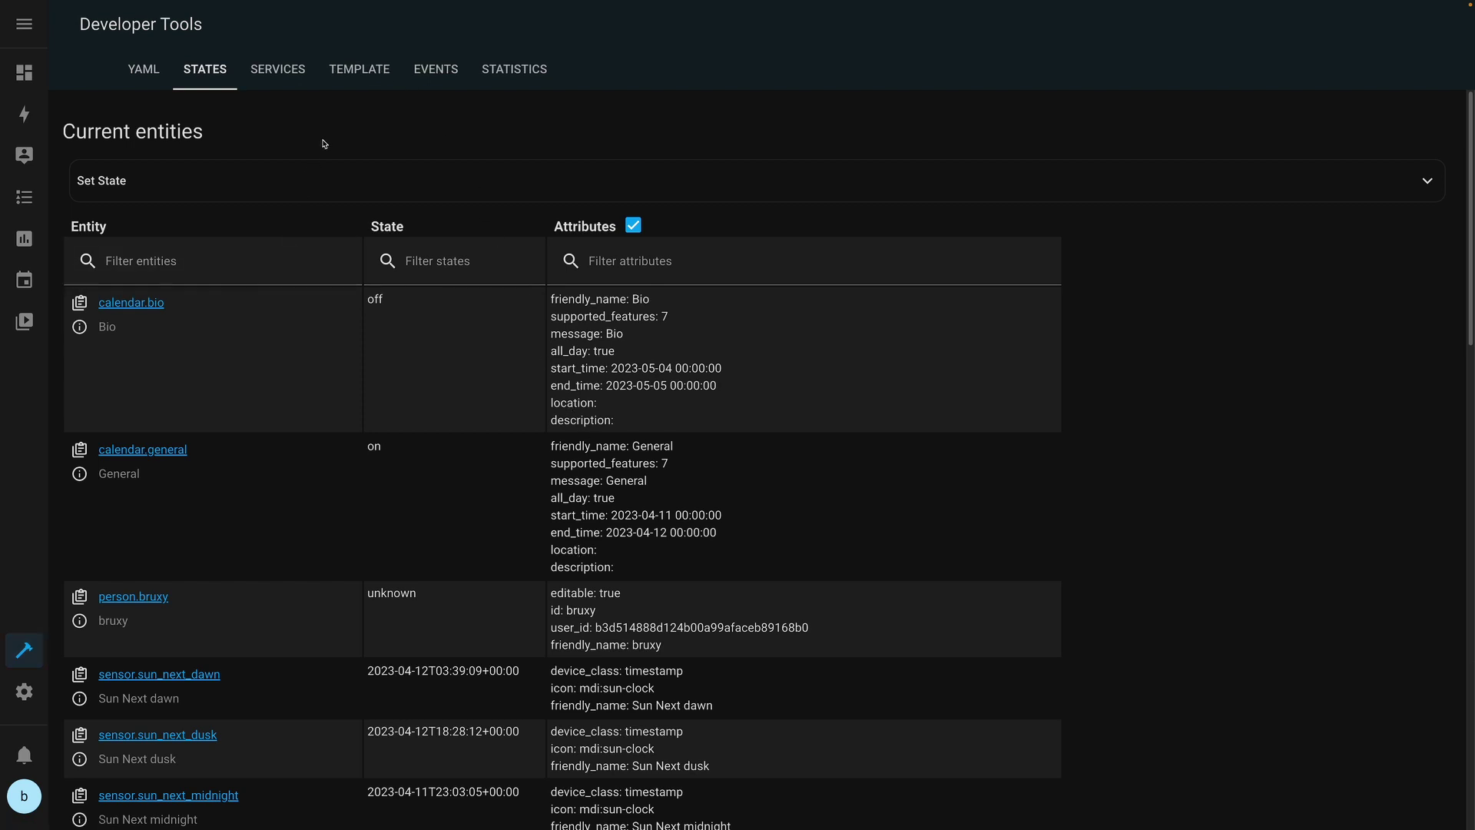
click(365, 72)
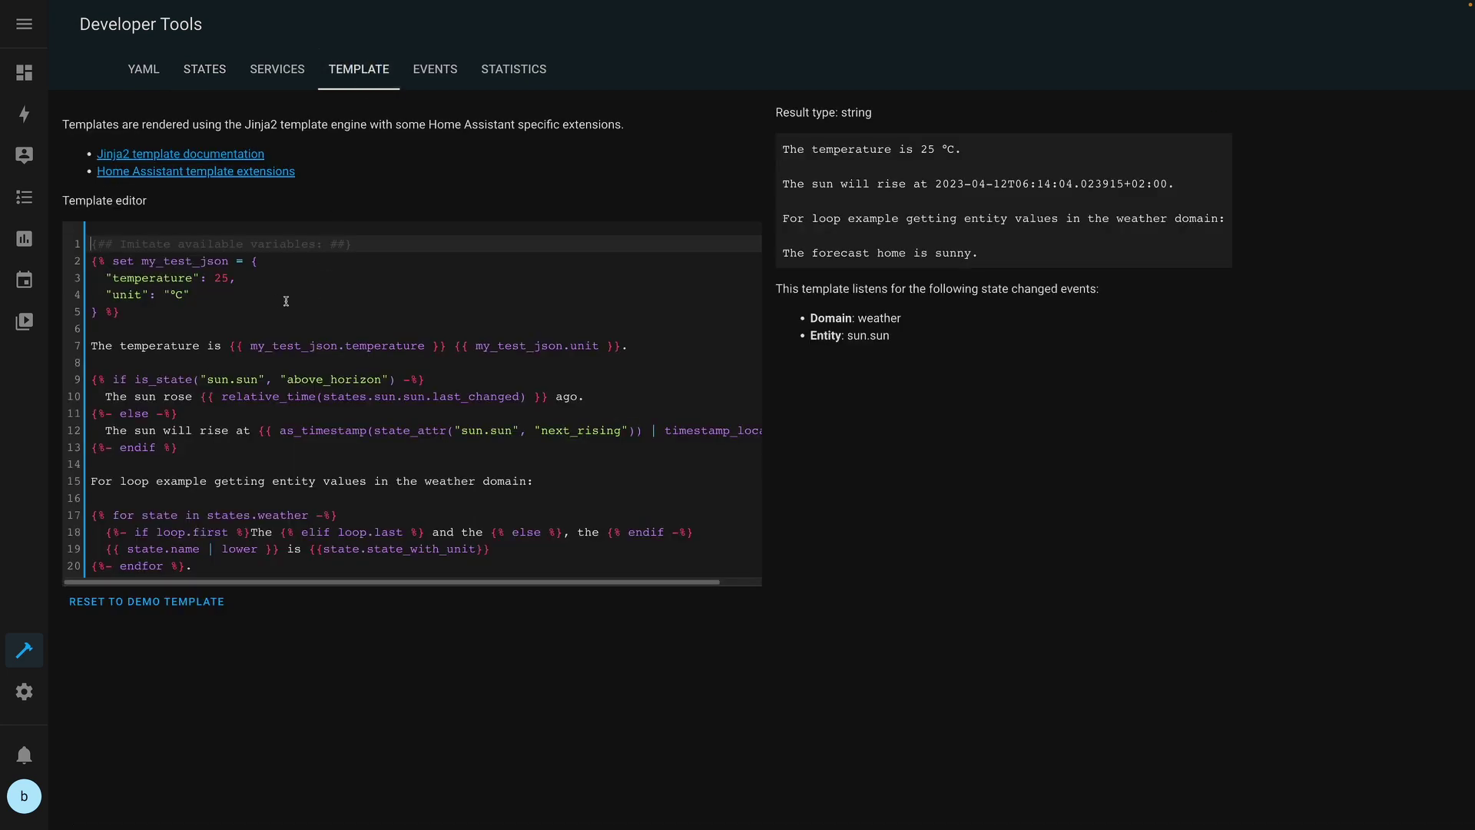
key(ctrl+a)
key(BackSpace)
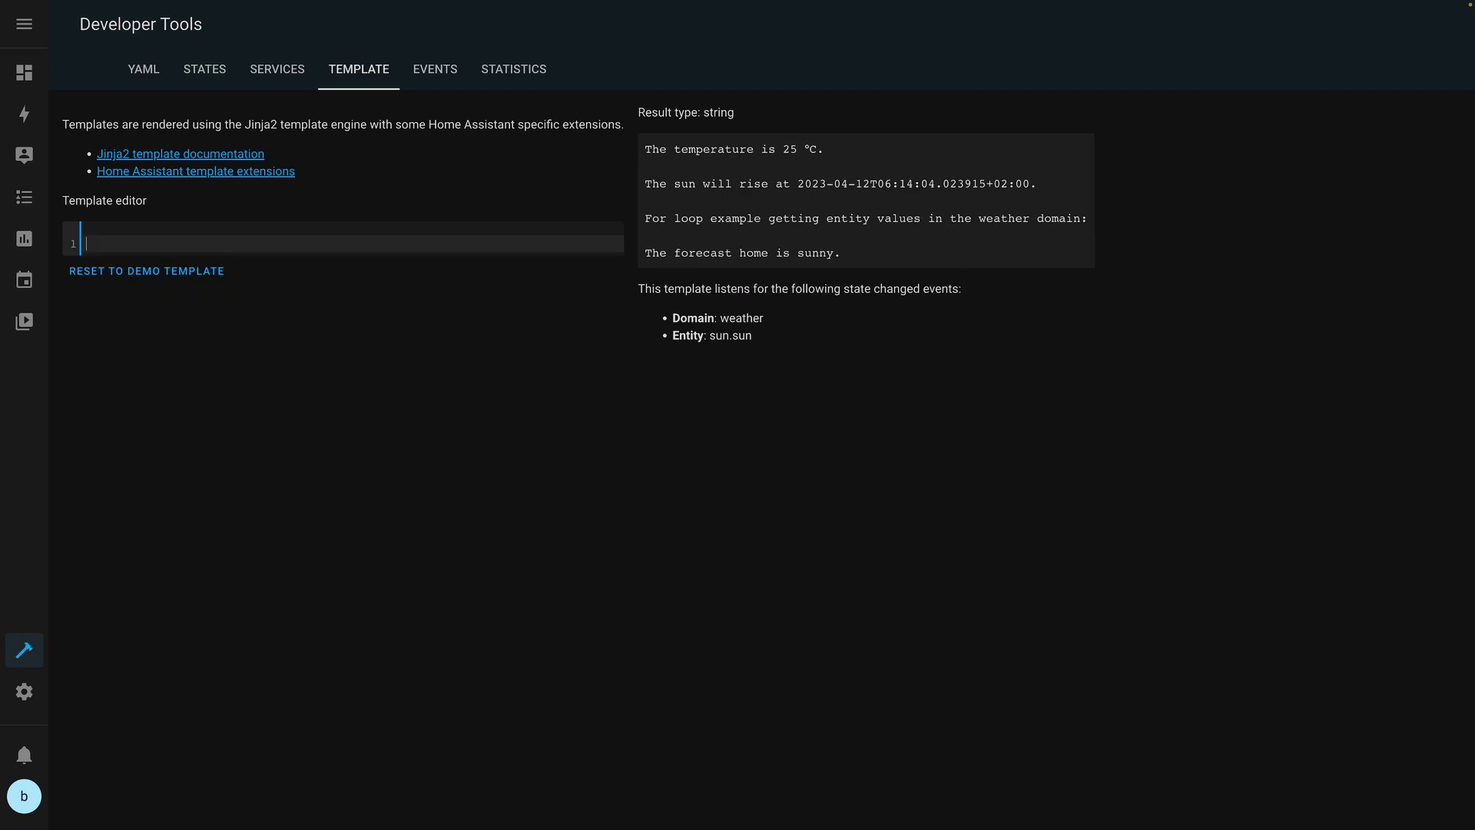
- Begin a state_attr template expression in the template editor, using the copied entity ID calendar.bio as its first argument
text({{)
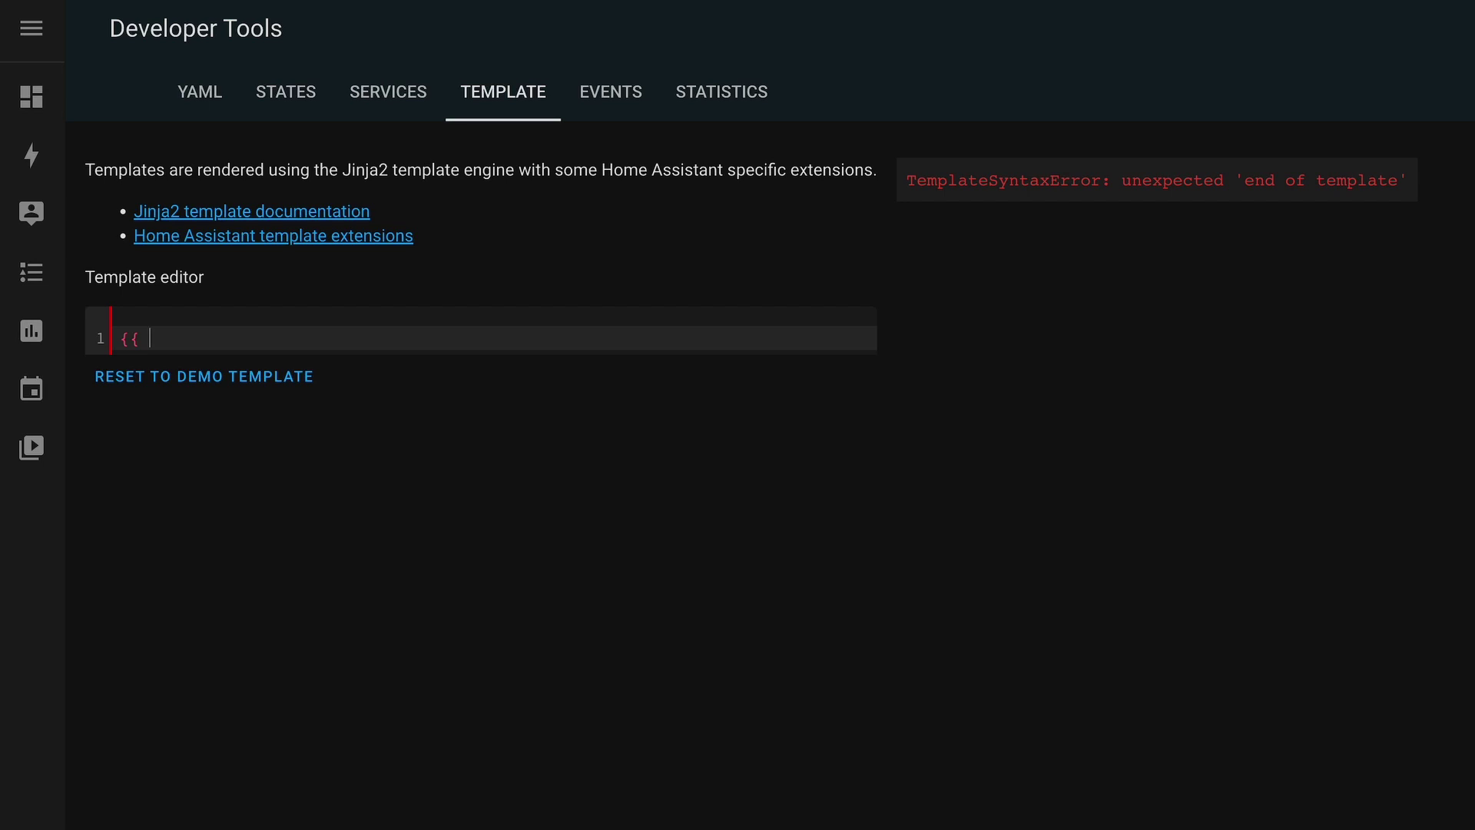
text( state_attr(')
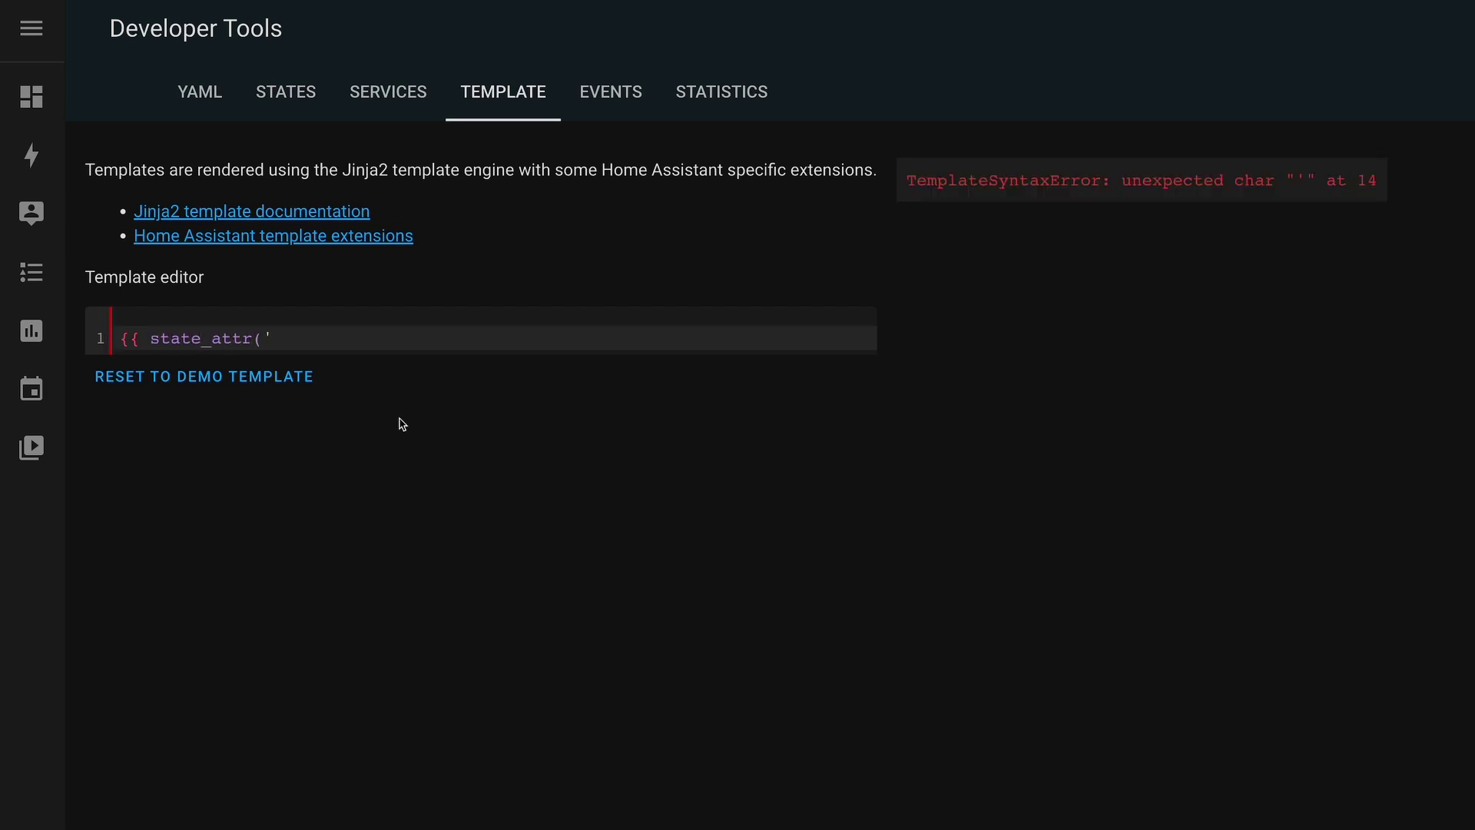
click(303, 96)
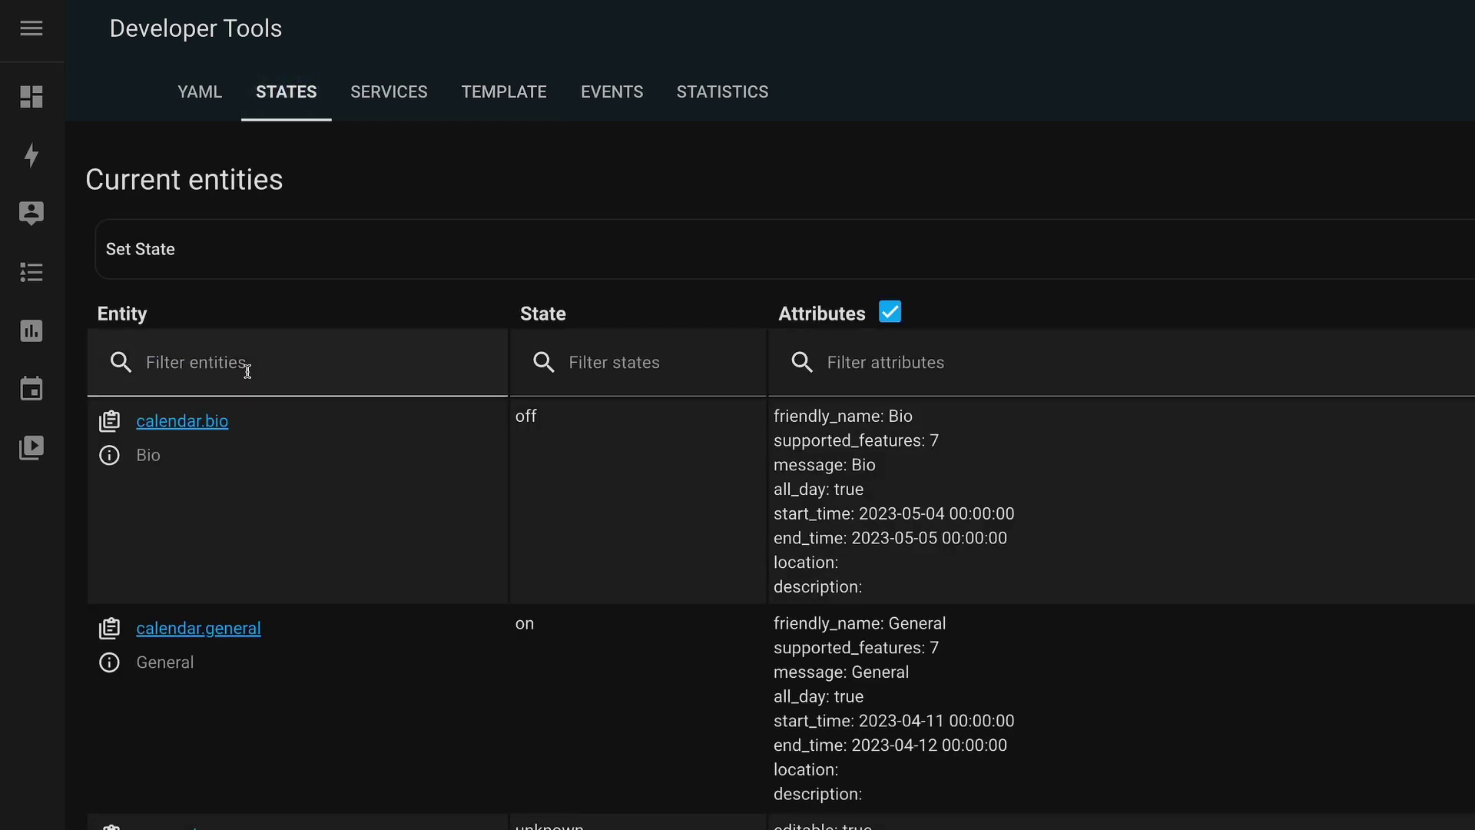
click(106, 424)
click(503, 93)
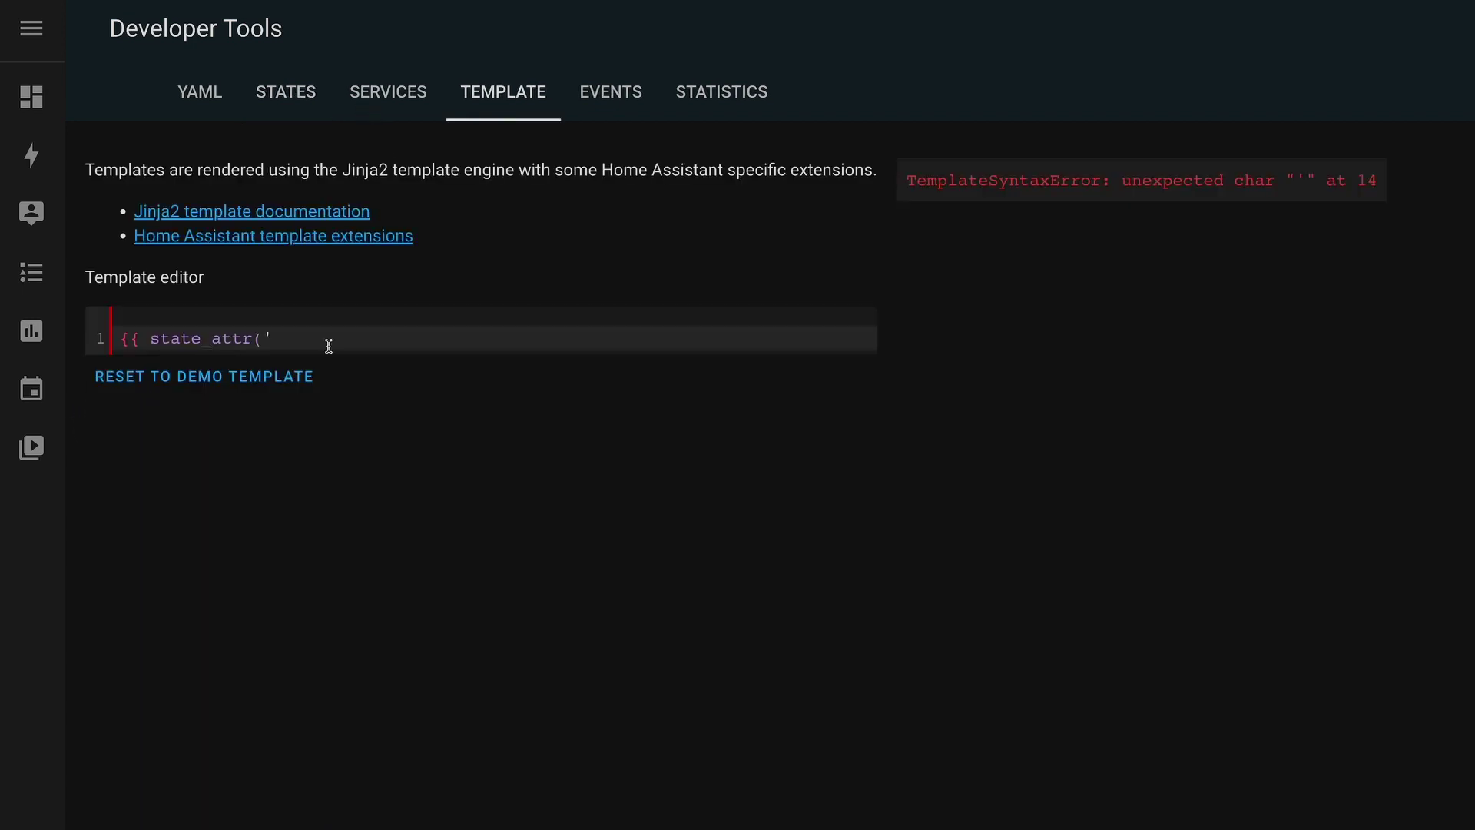
click(327, 343)
key(ctrl+v)
text(',')
- Add the copied start_time attribute and close the expression as {{ state_attr('calendar.bio','start_time') }}
click(291, 103)
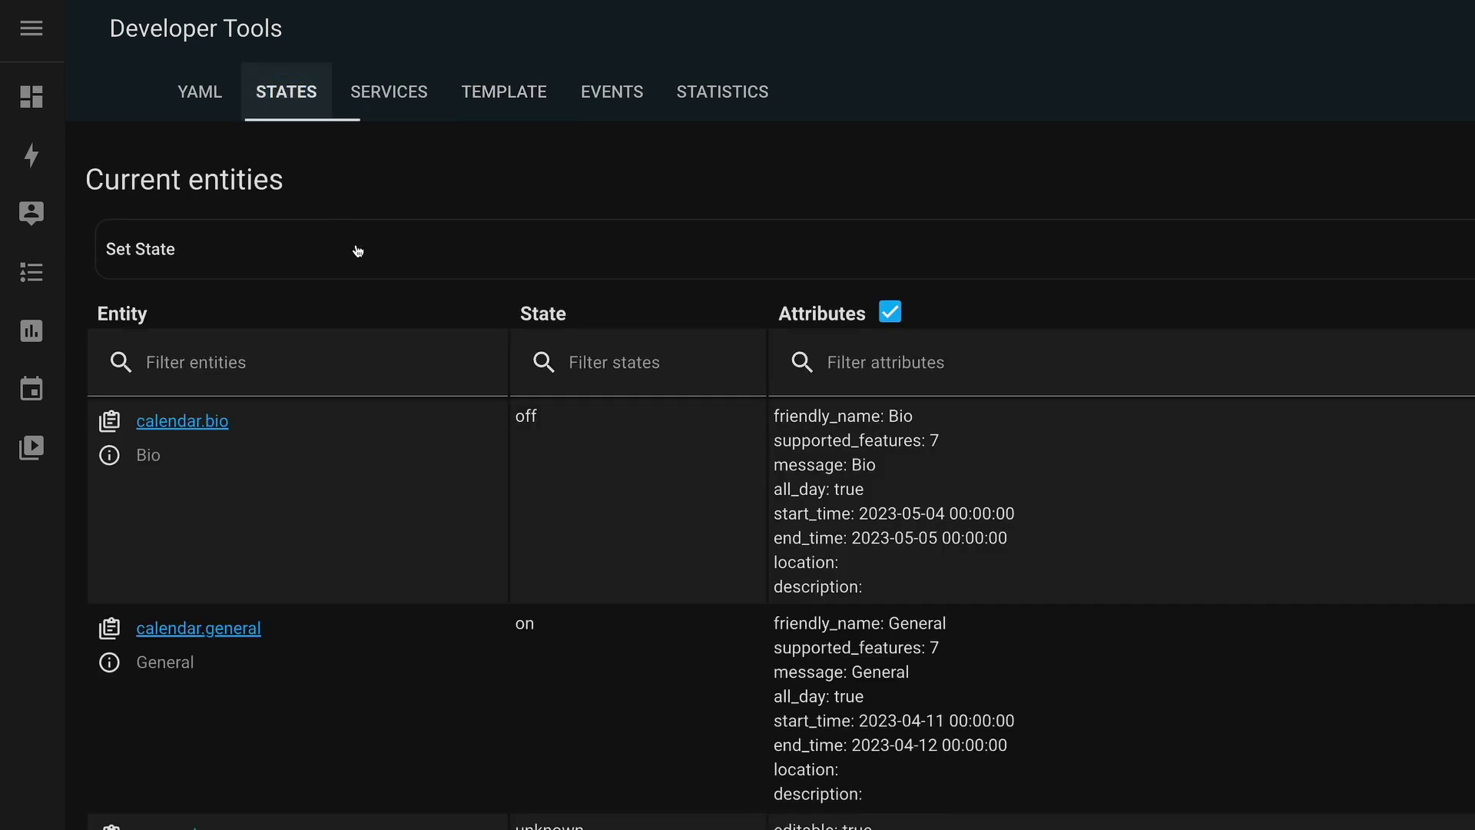
double_click(799, 513)
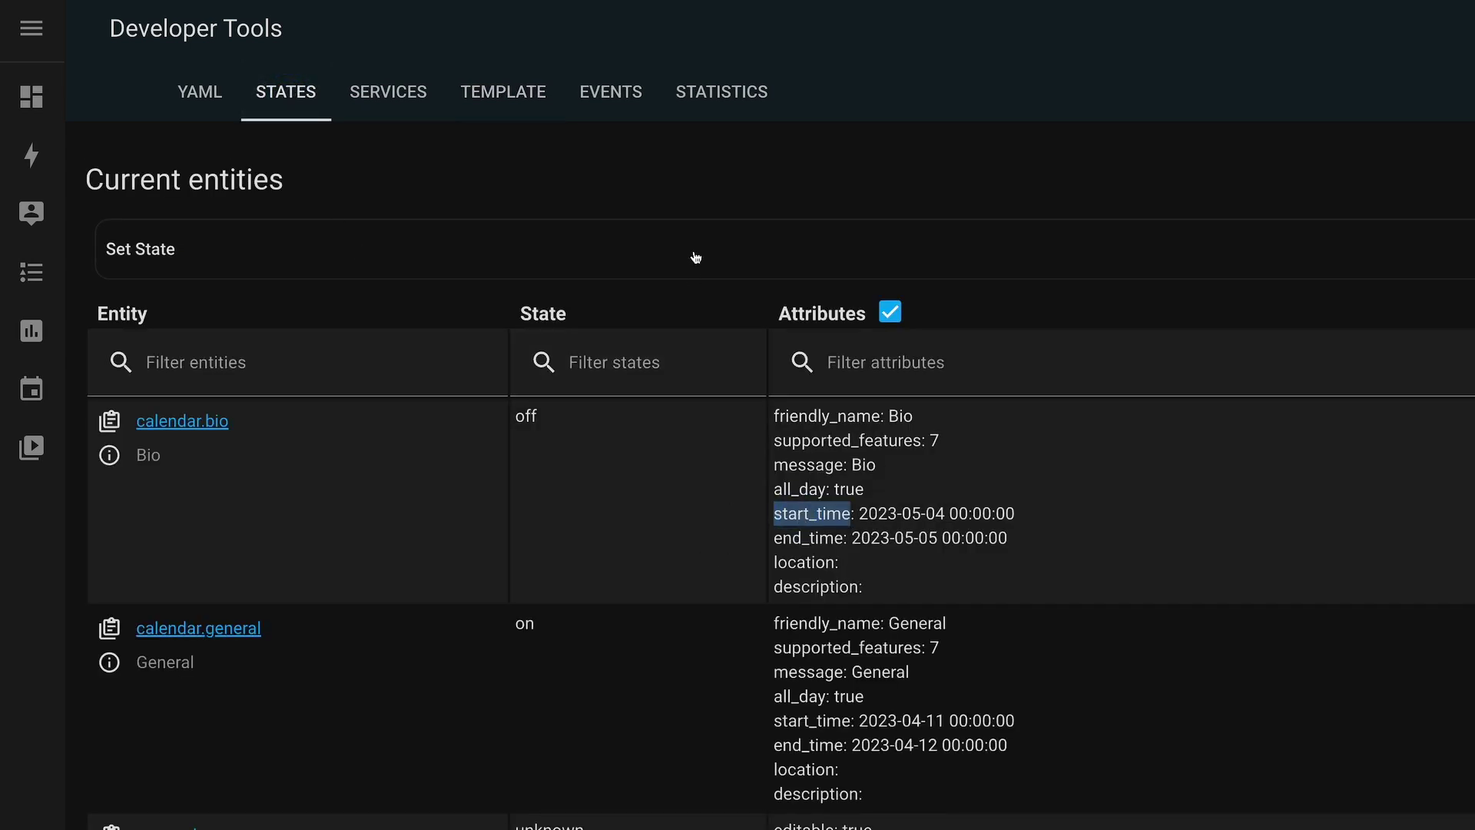
click(511, 95)
key(ctrl+v)
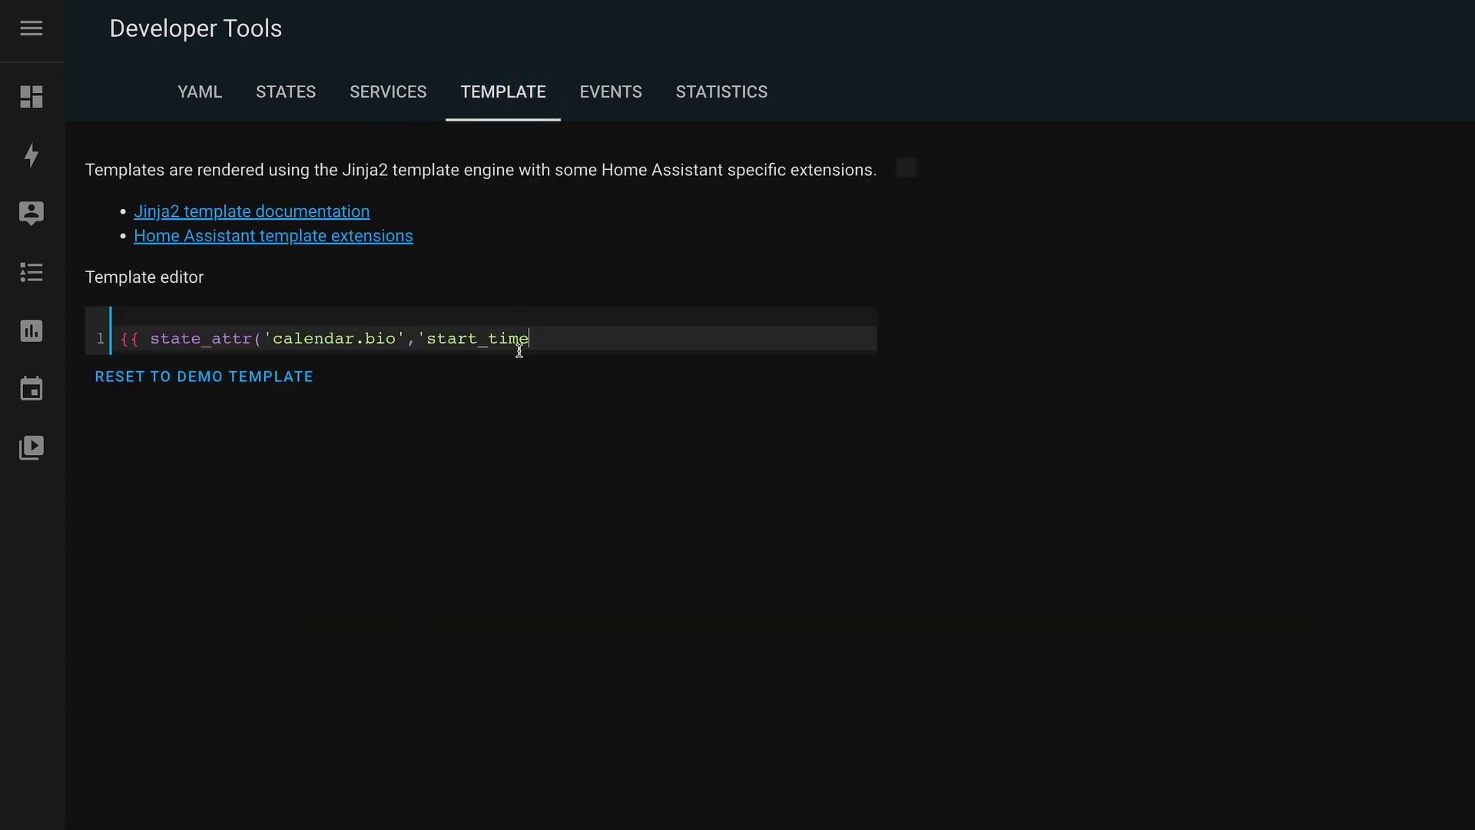
text(') )
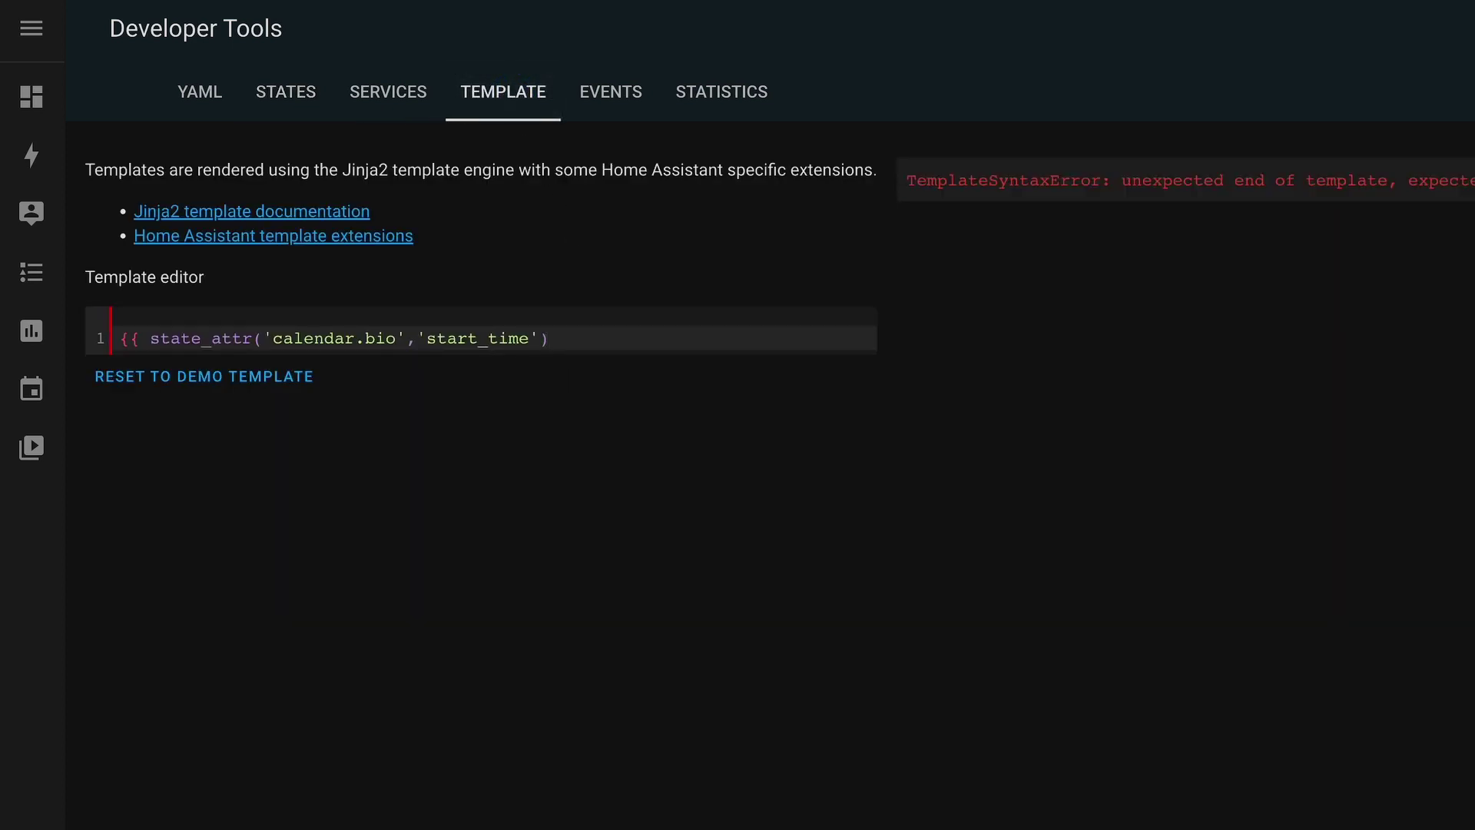
text(}})
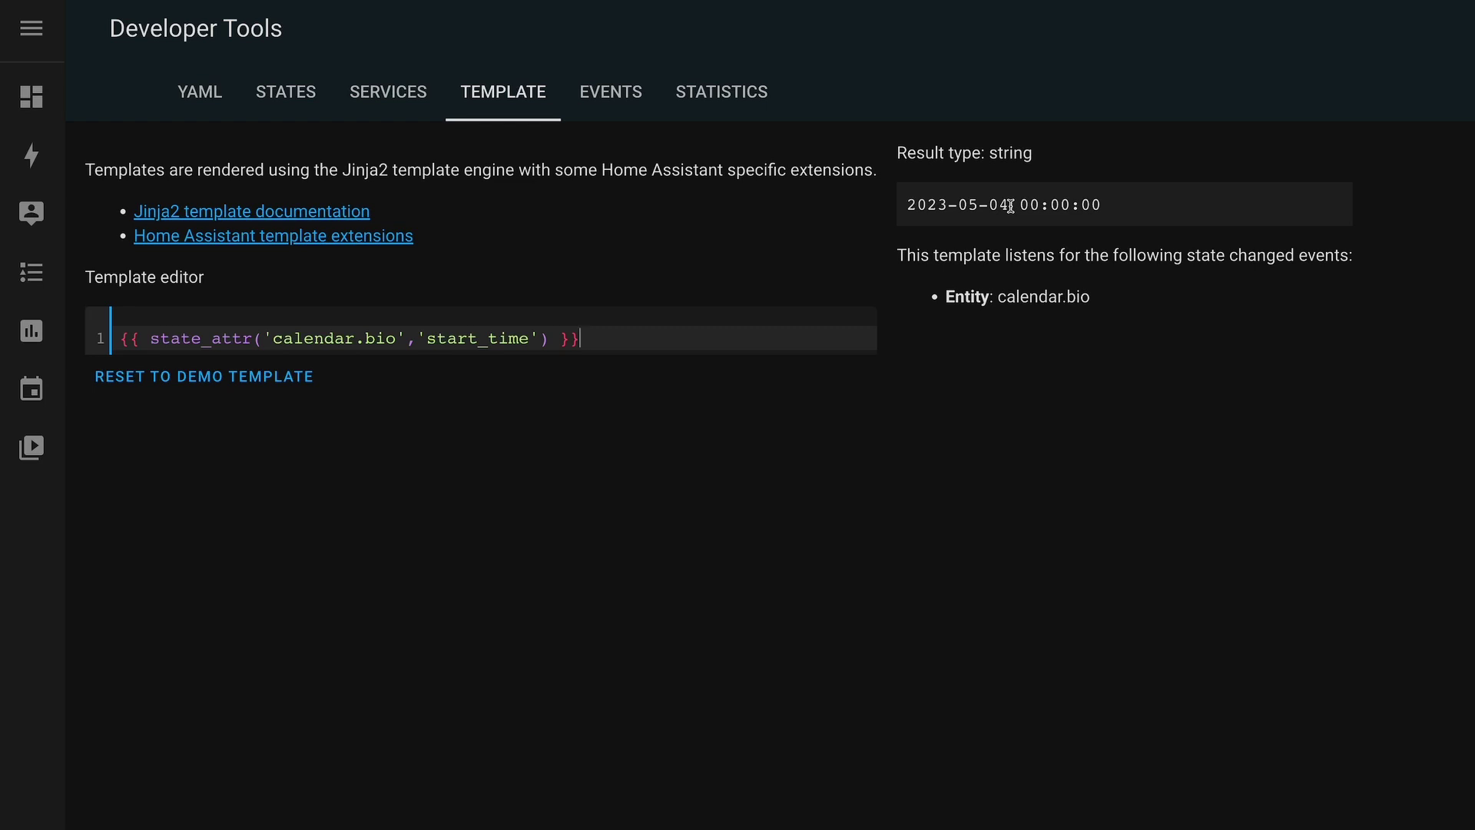
- Try to subtract now() directly from the start_time value, and remove the subtraction again
key(Left)
key(Left)
key(Left)
text(- now())
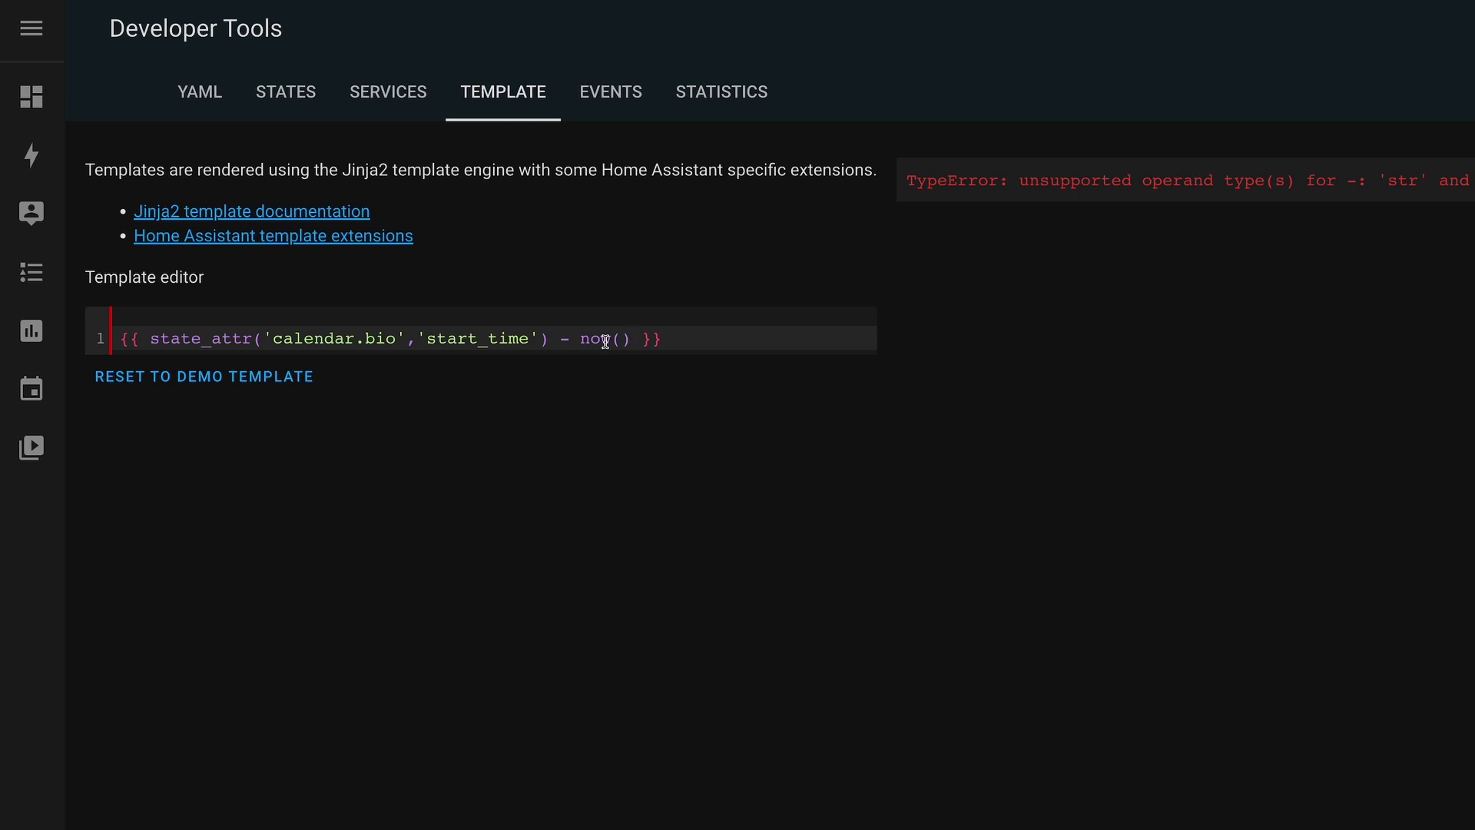
shift+click(560, 339)
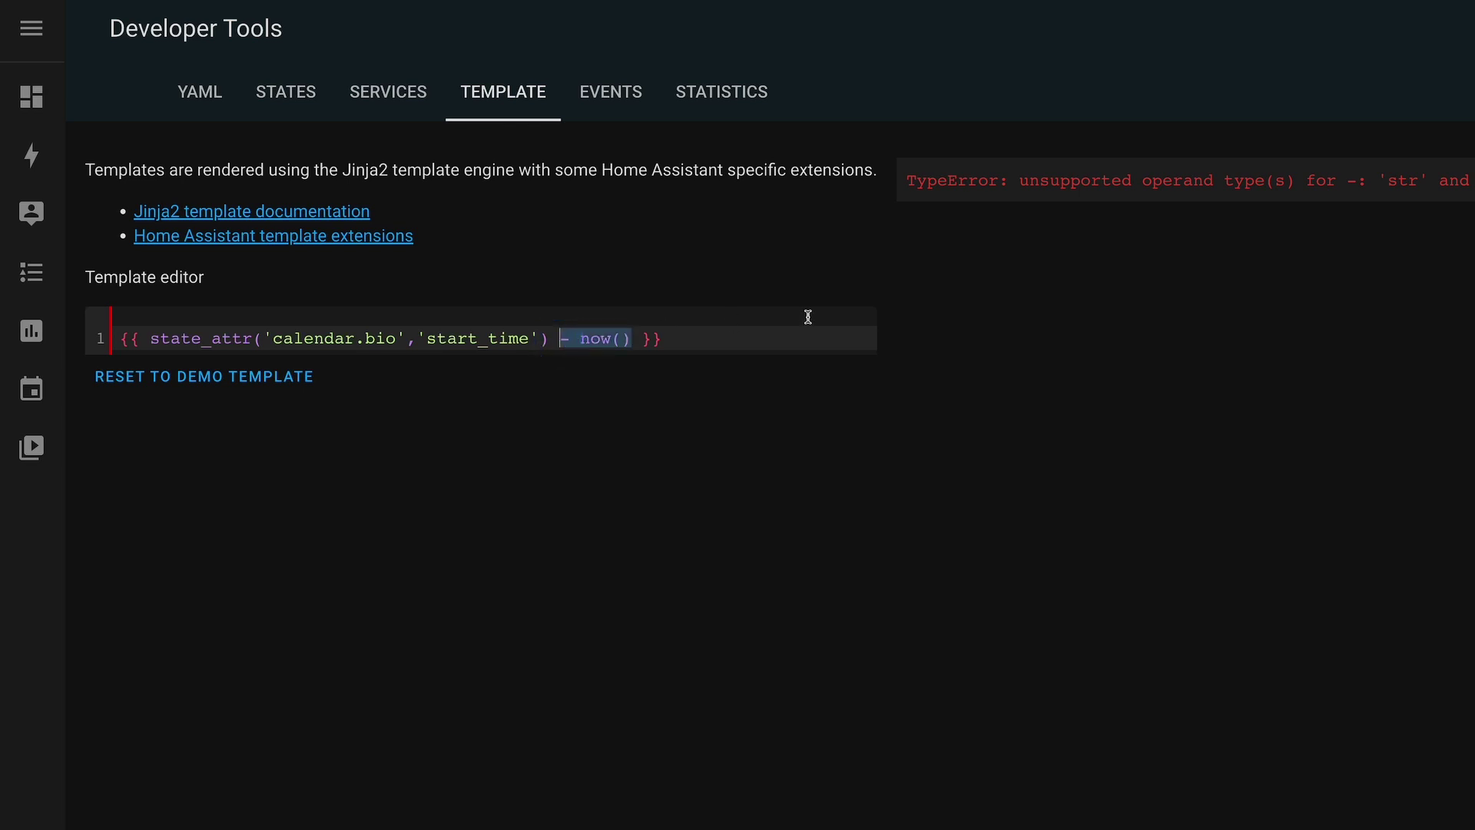
key(BackSpace)
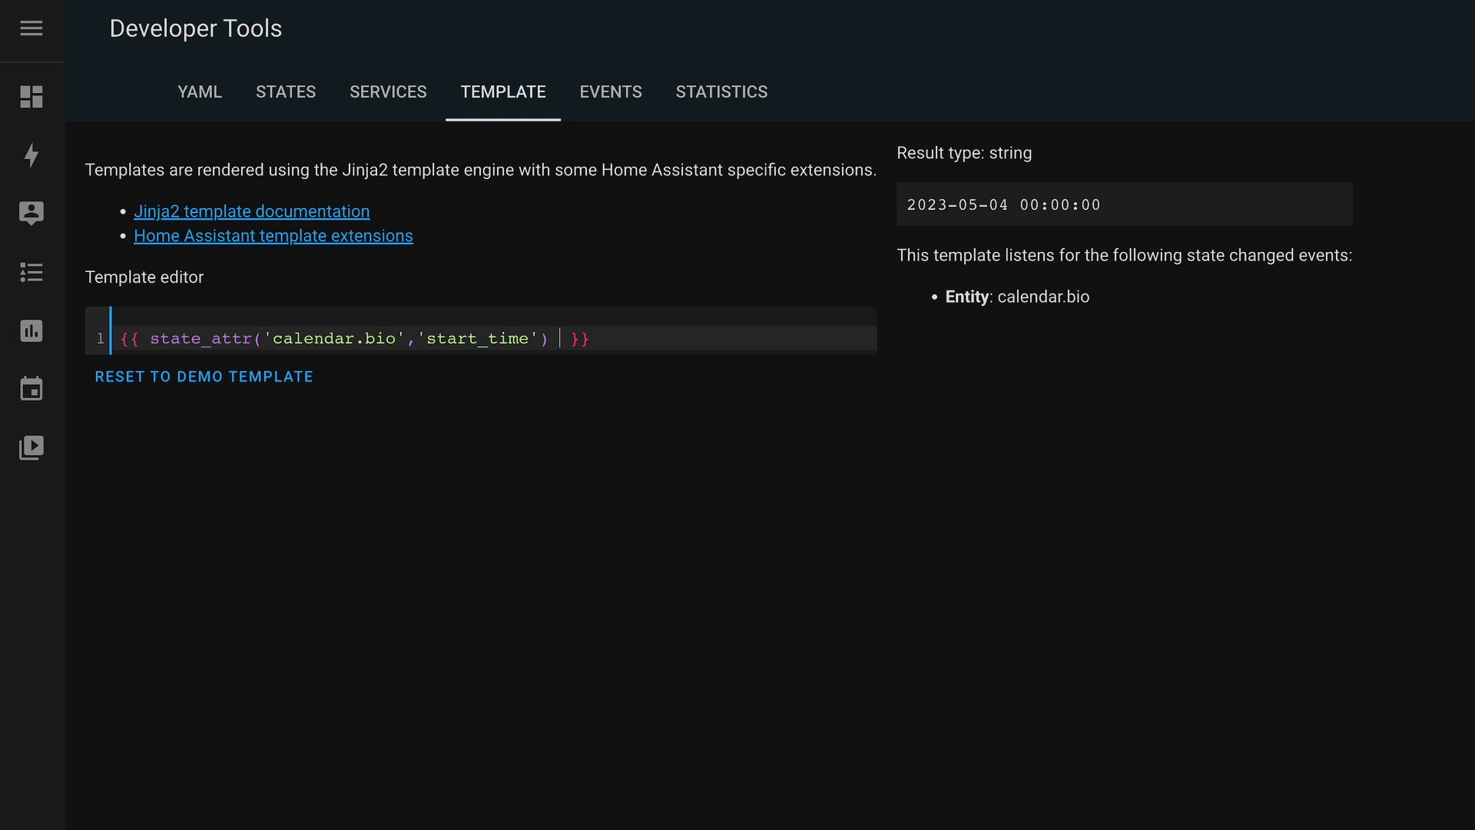
- Convert start_time with the as_timestamp filter and subtract now() | as_timestamp from it
text(| )
text(as)
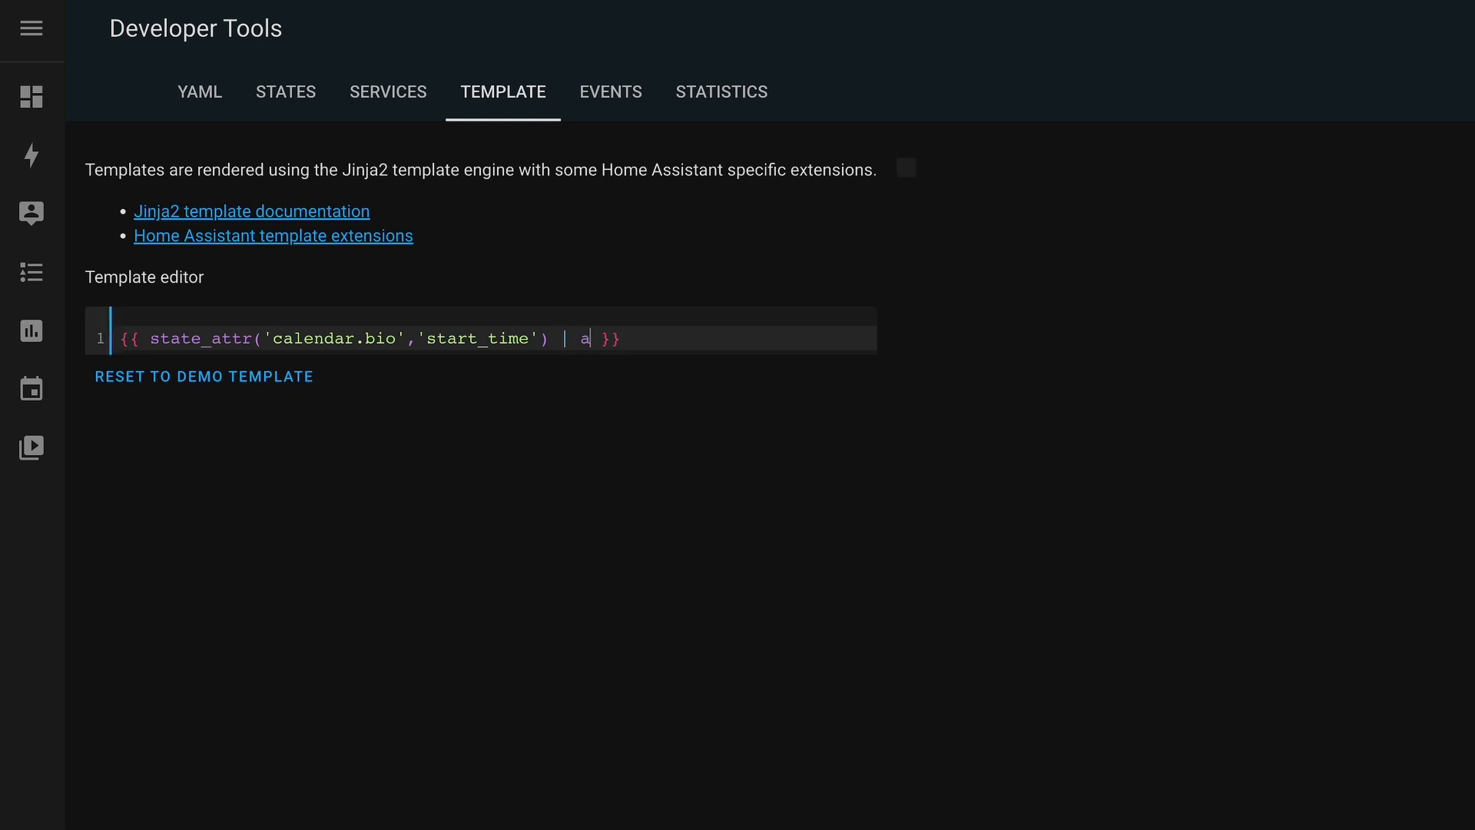
text(_timestamp)
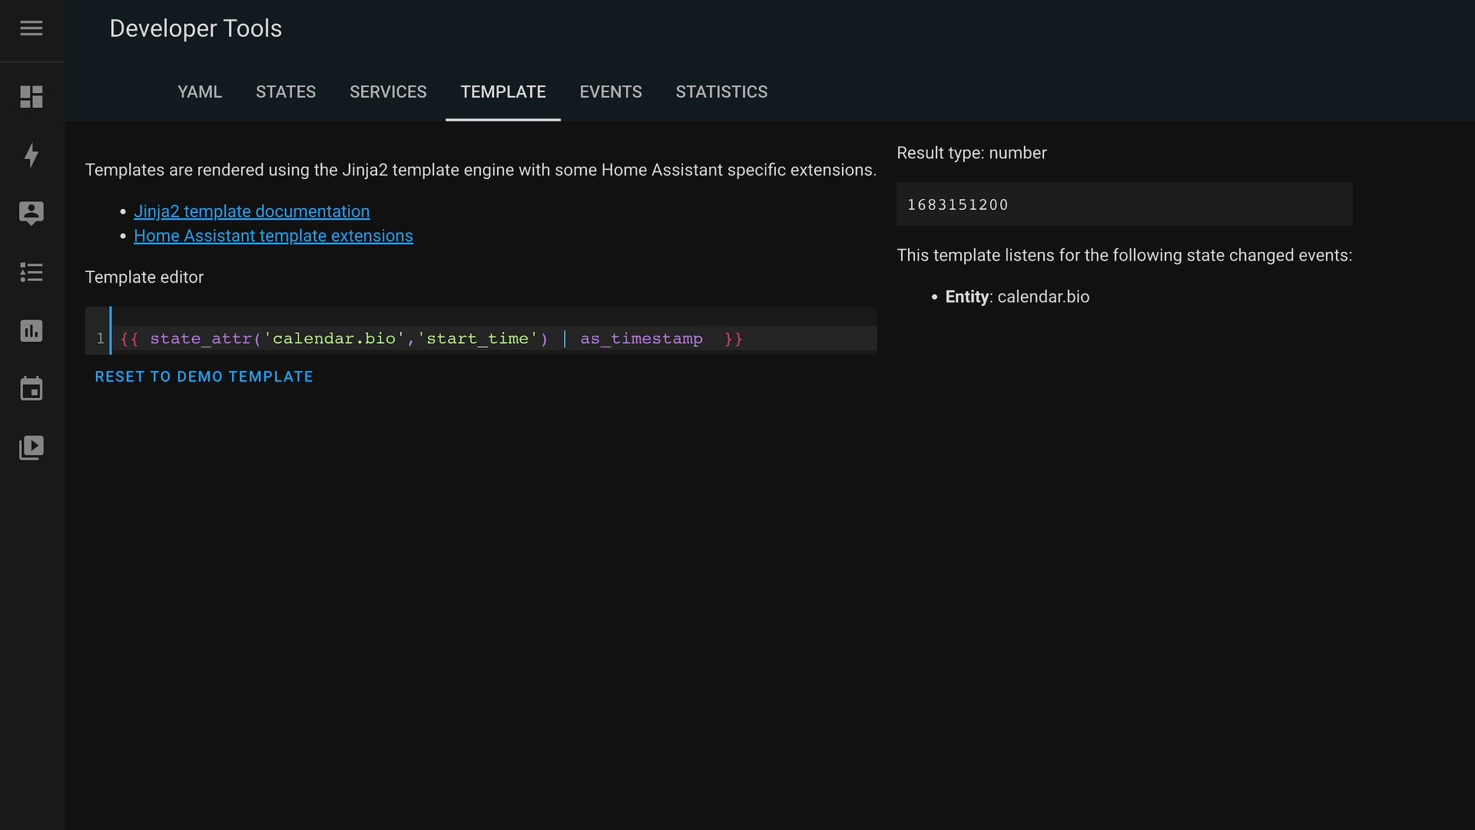
text(- now() )
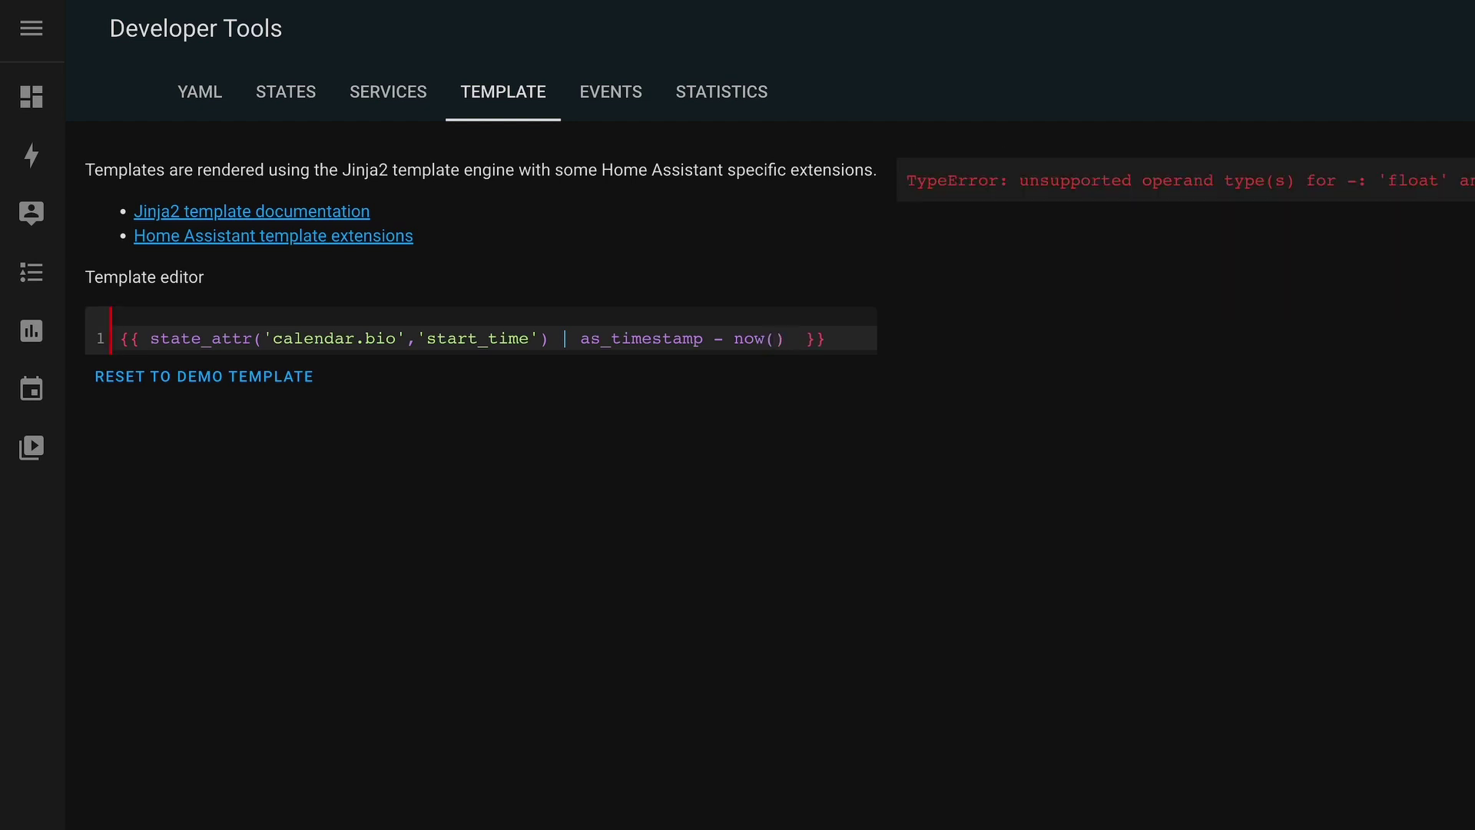
text(| )
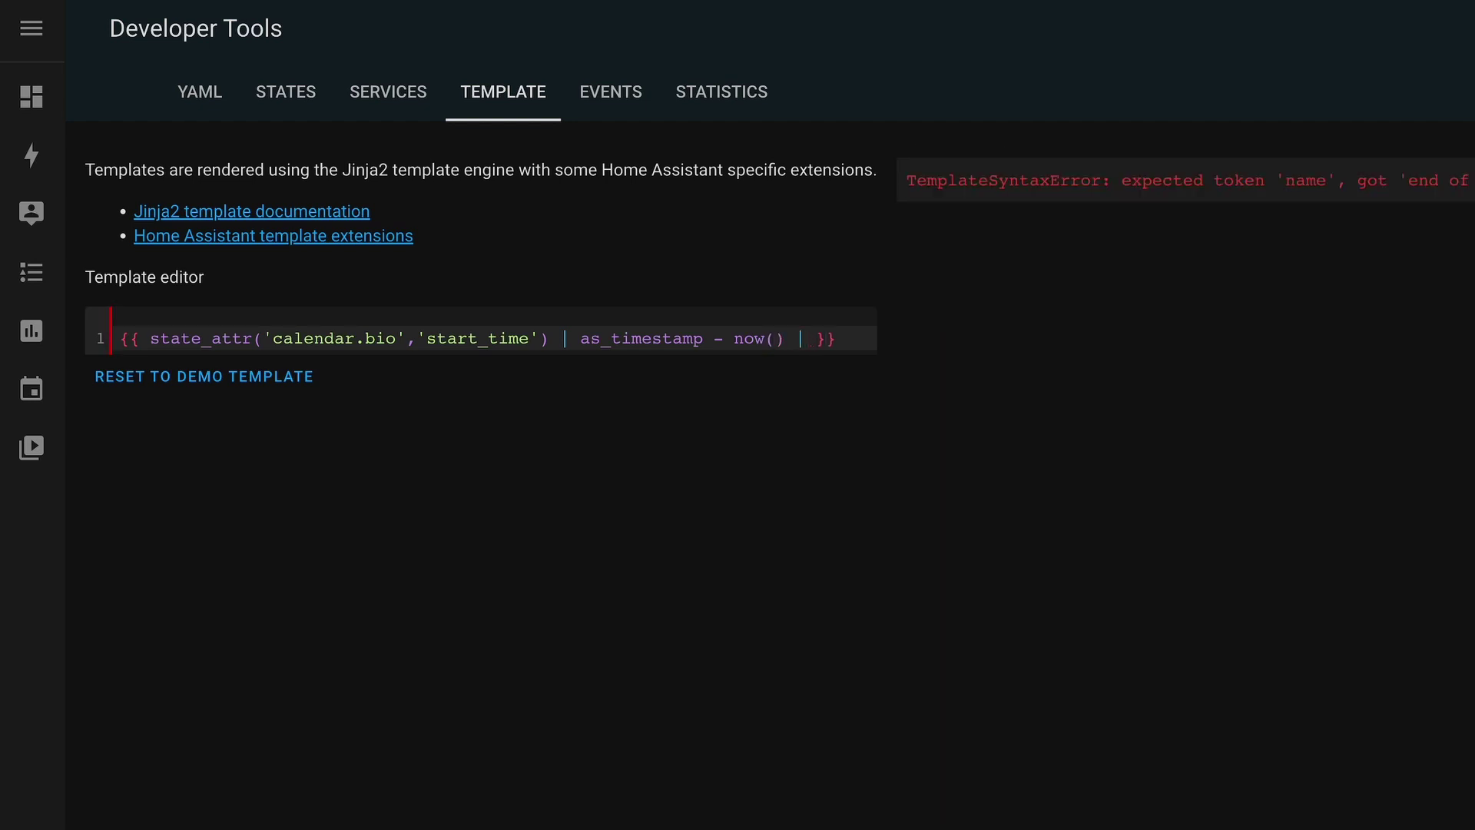
text(as_timestamp)
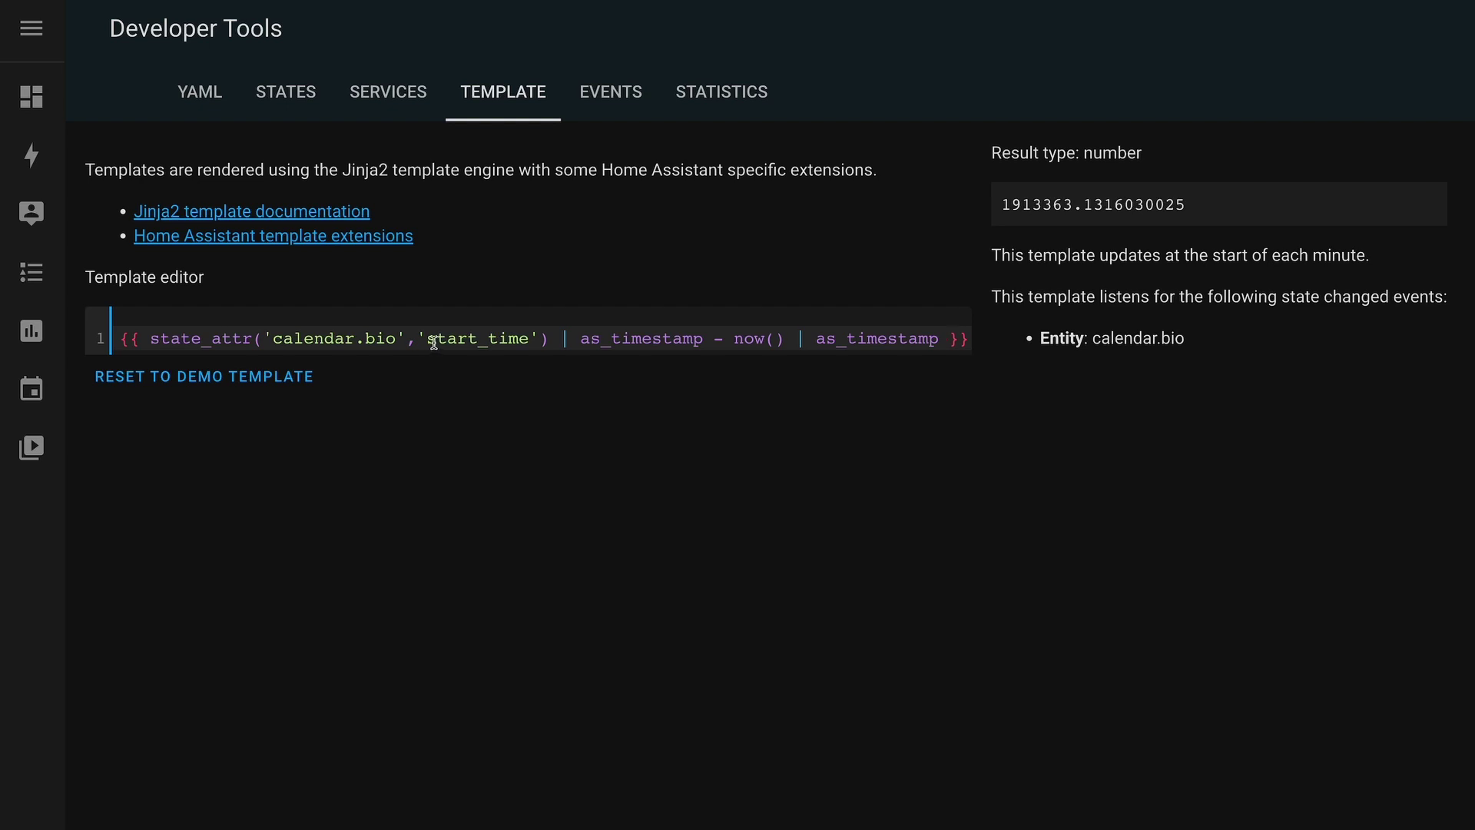
- Wrap the timestamp subtraction in parentheses and divide it by 86400, calculated as 60*60*24
click(149, 338)
text(()
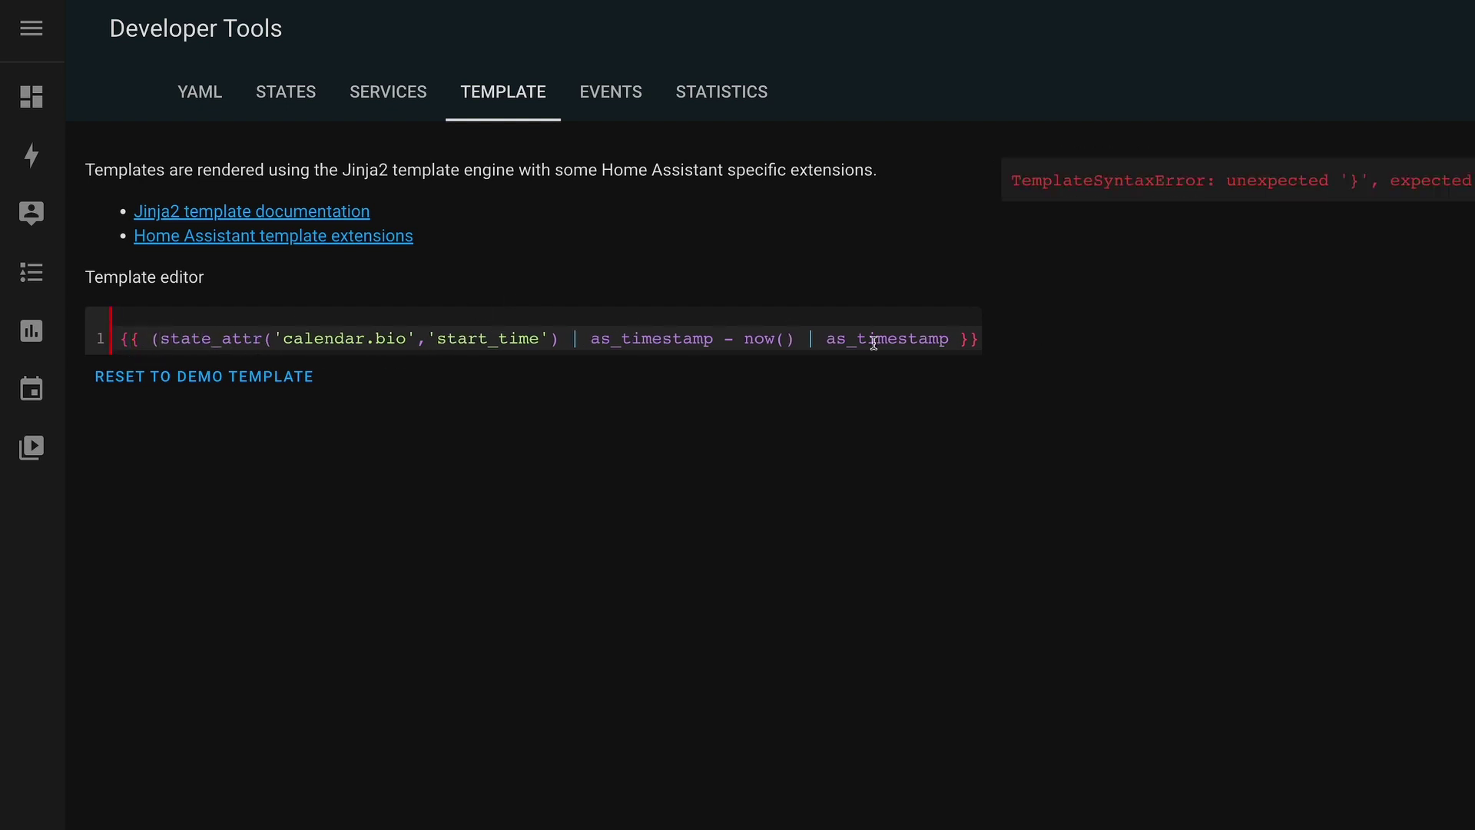
click(949, 338)
text())
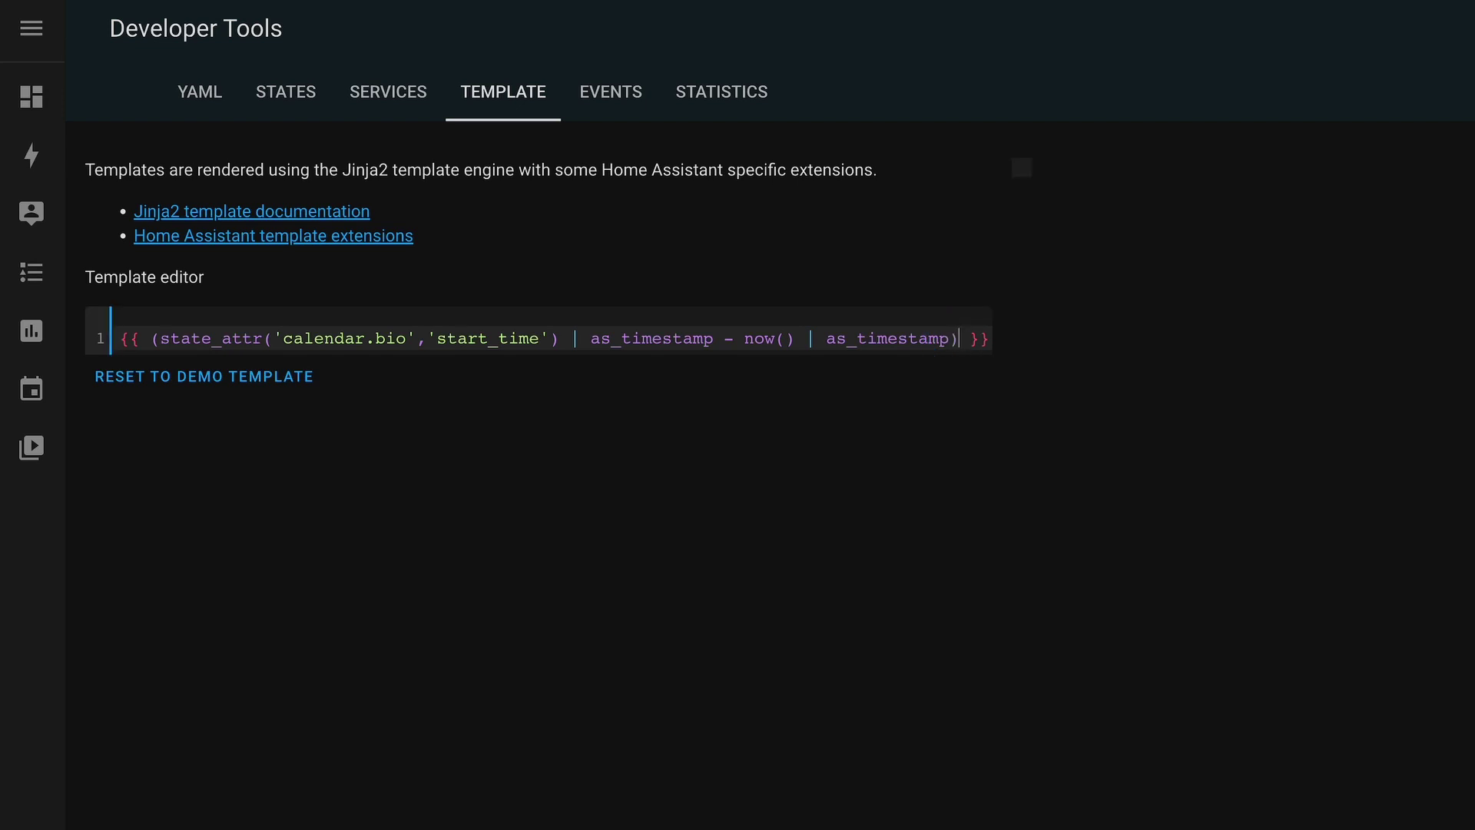
text( /  )
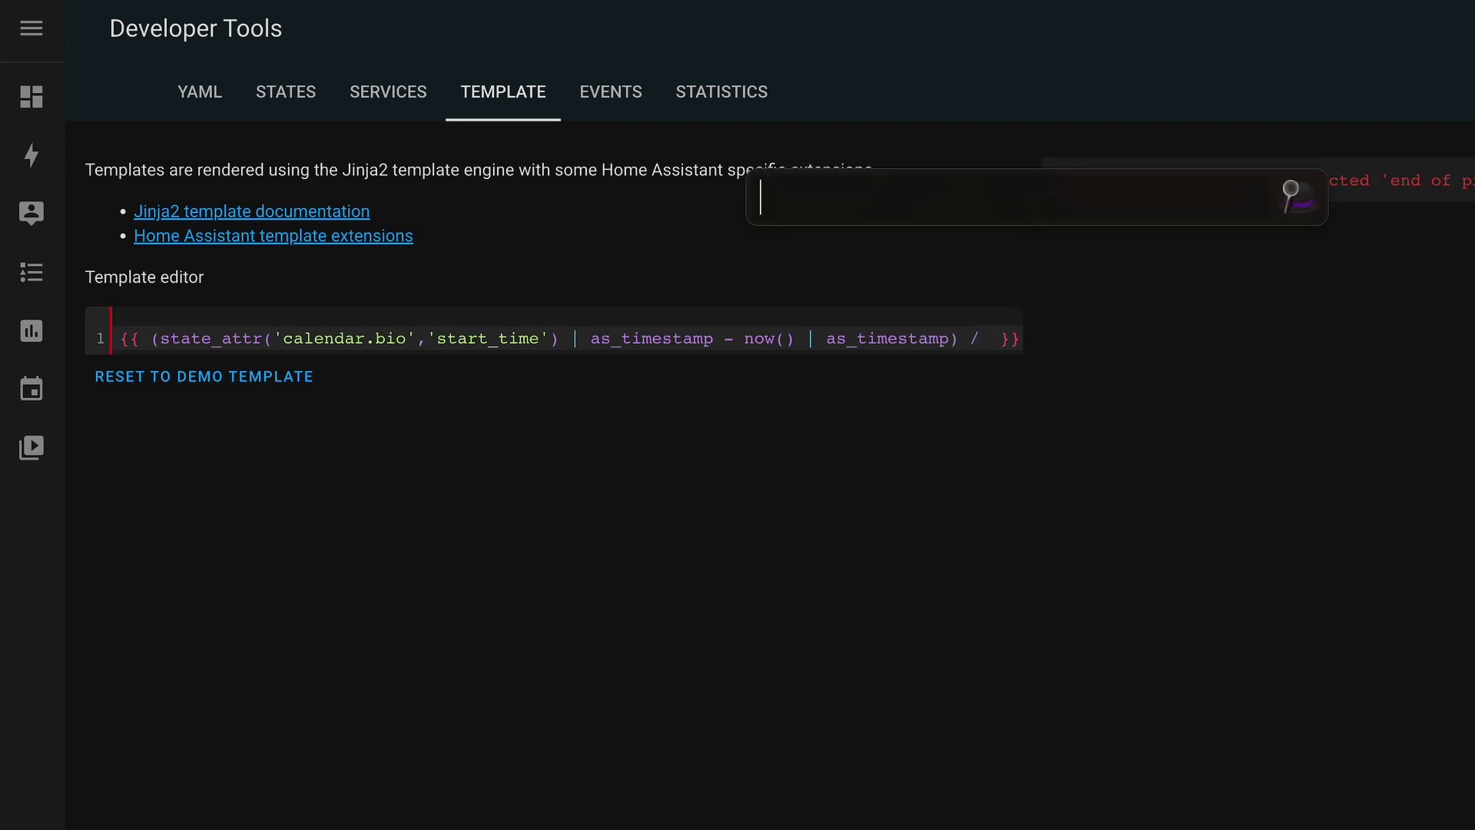
text(60)
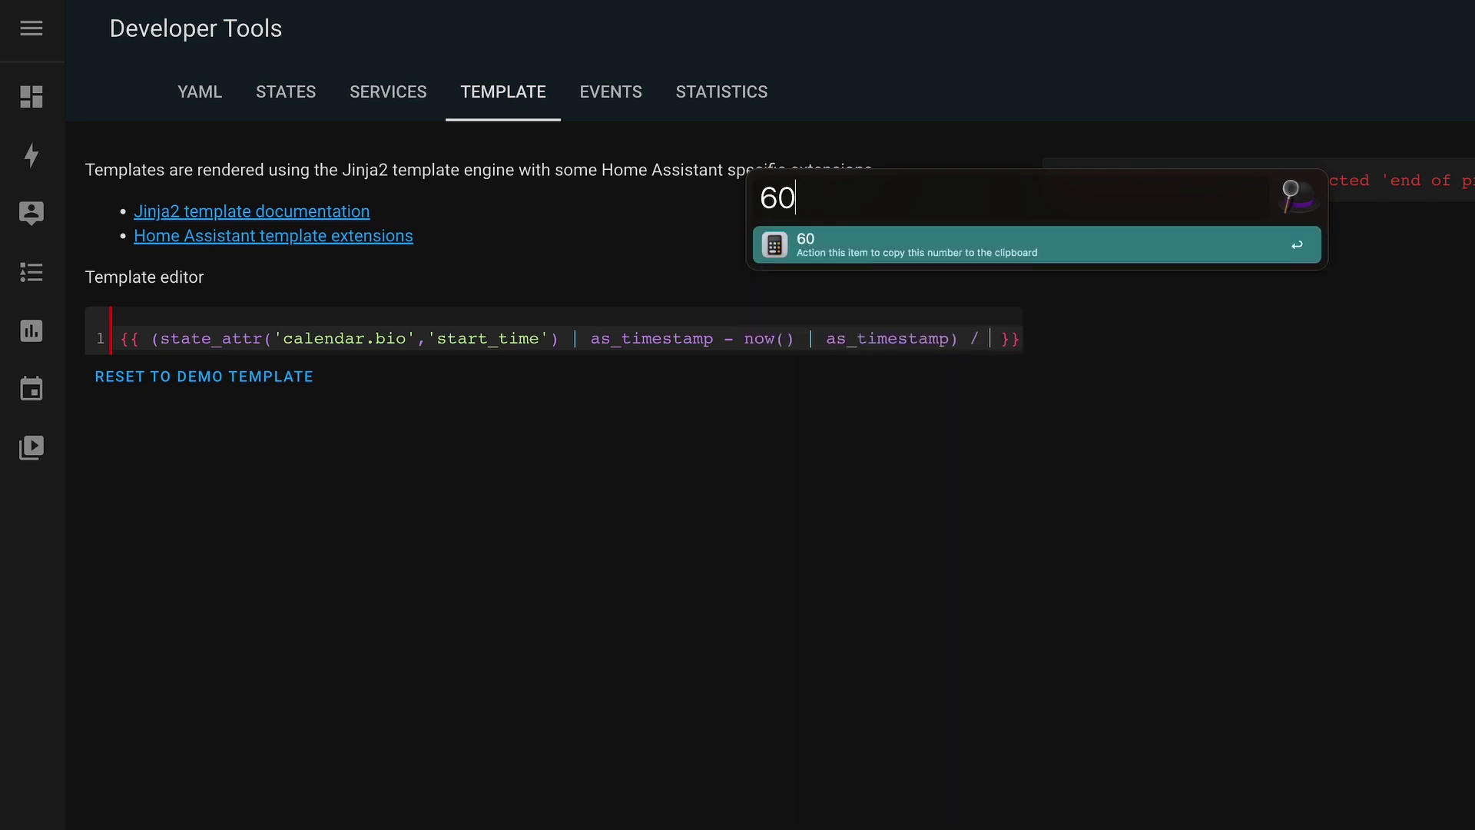
text(*60*24)
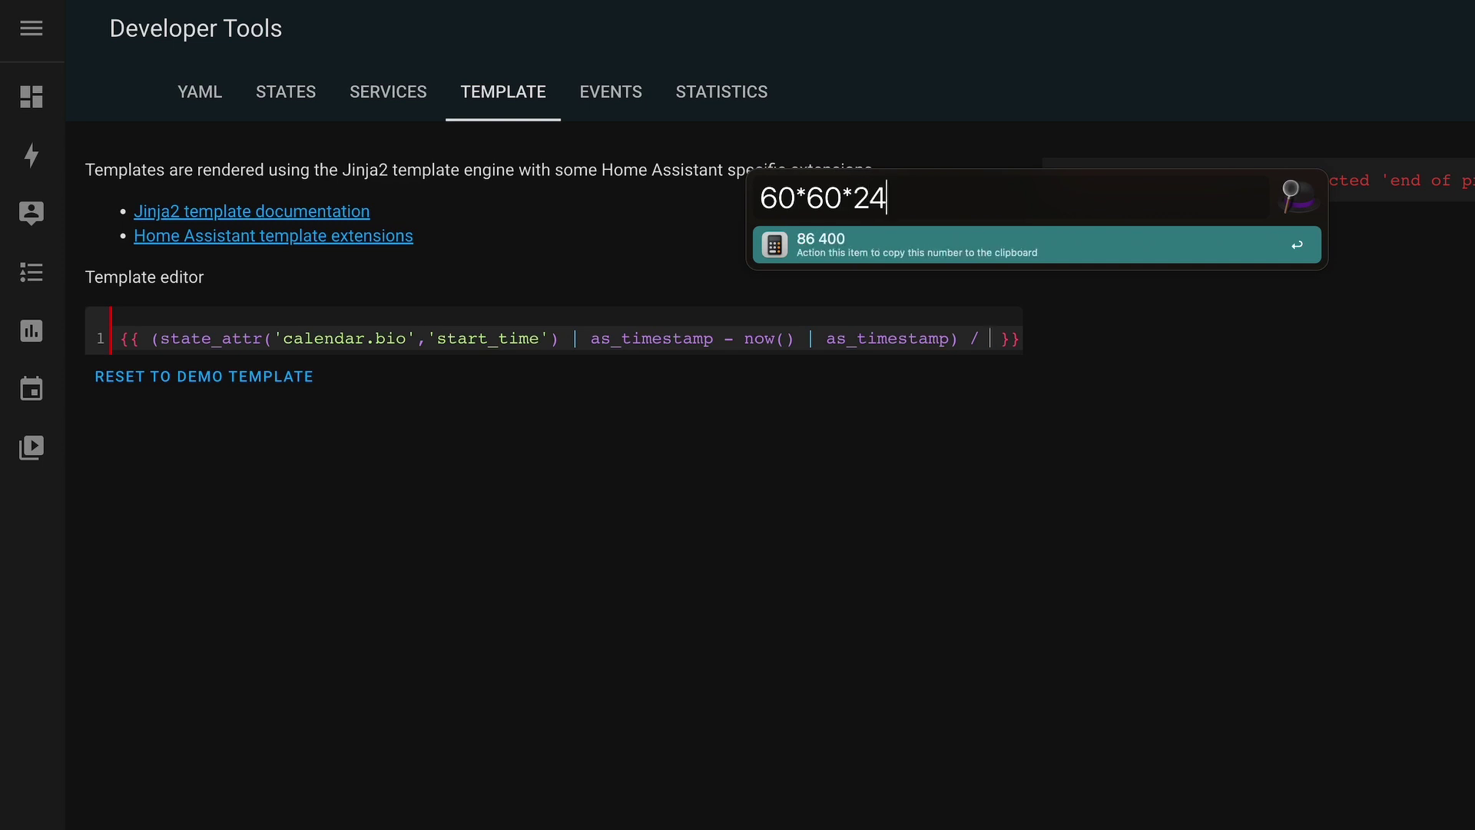
key(Return)
key(ctrl+v)
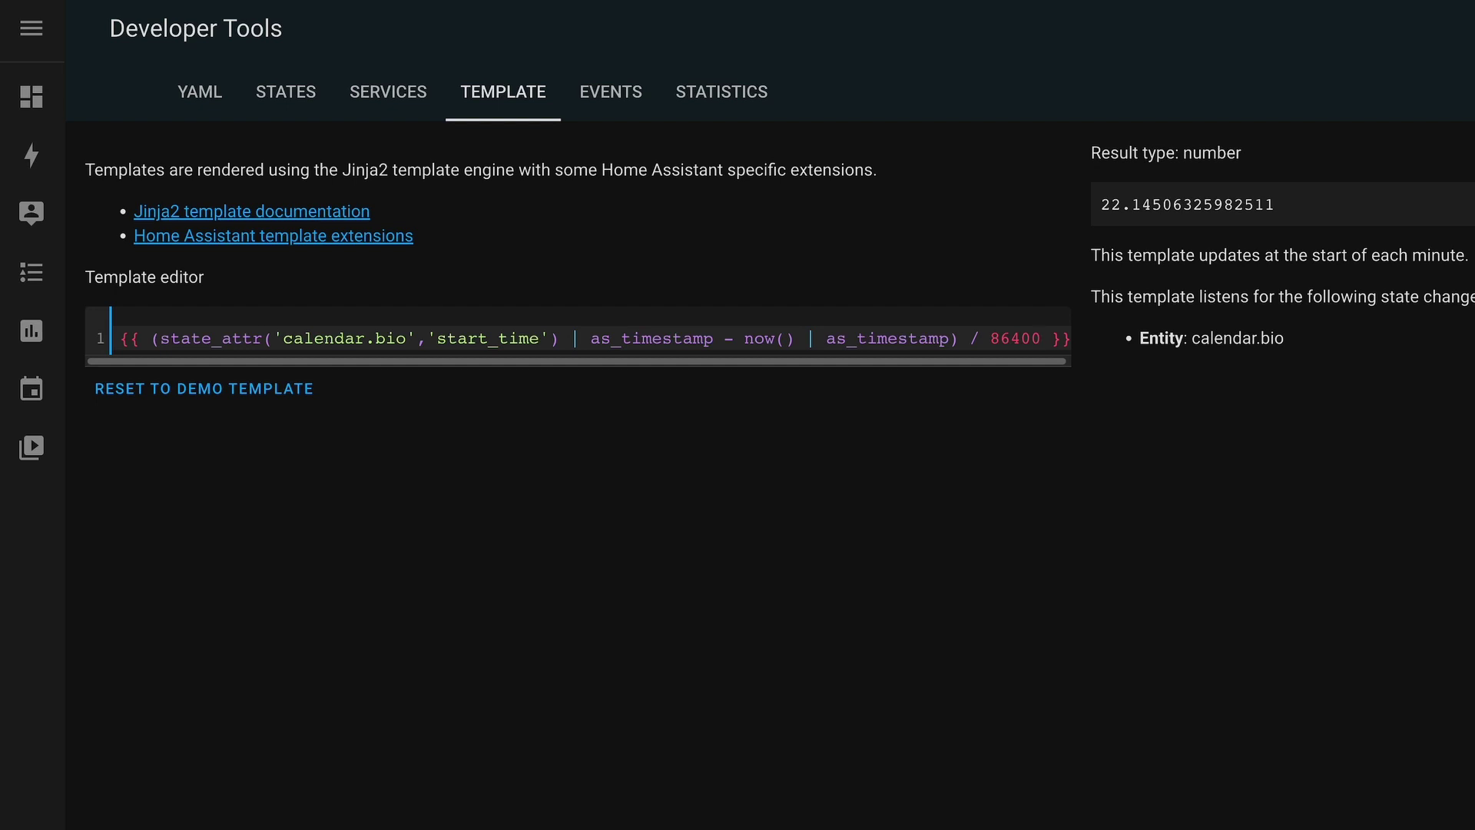
- Replace now() in the template expression with today_at('00:00')
click(765, 338)
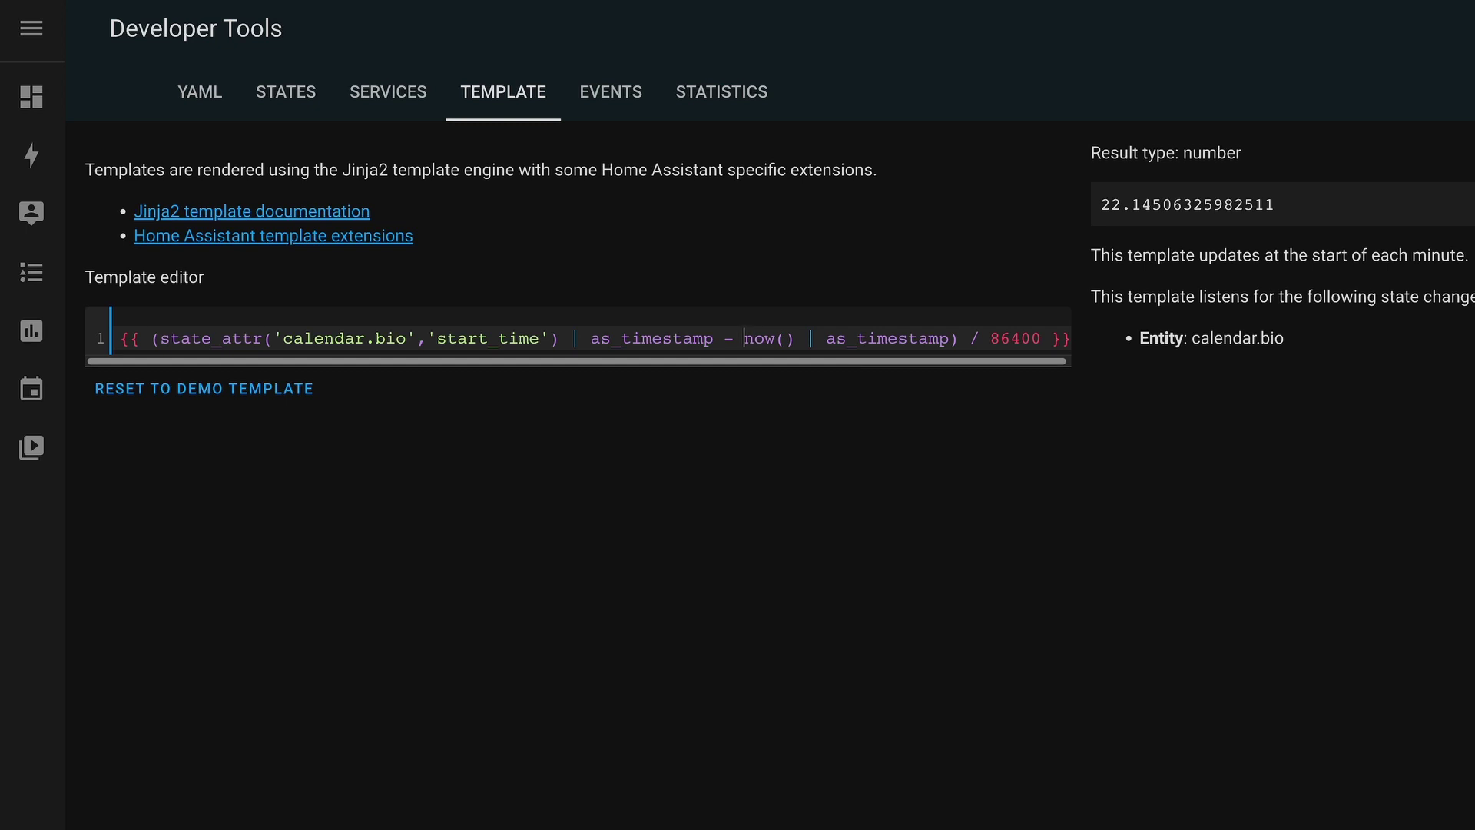
key(shift+Right)
key(shift+Right)
key(shift+Right)
key(shift+Right)
key(shift+Right)
text(to)
text(day_at(')
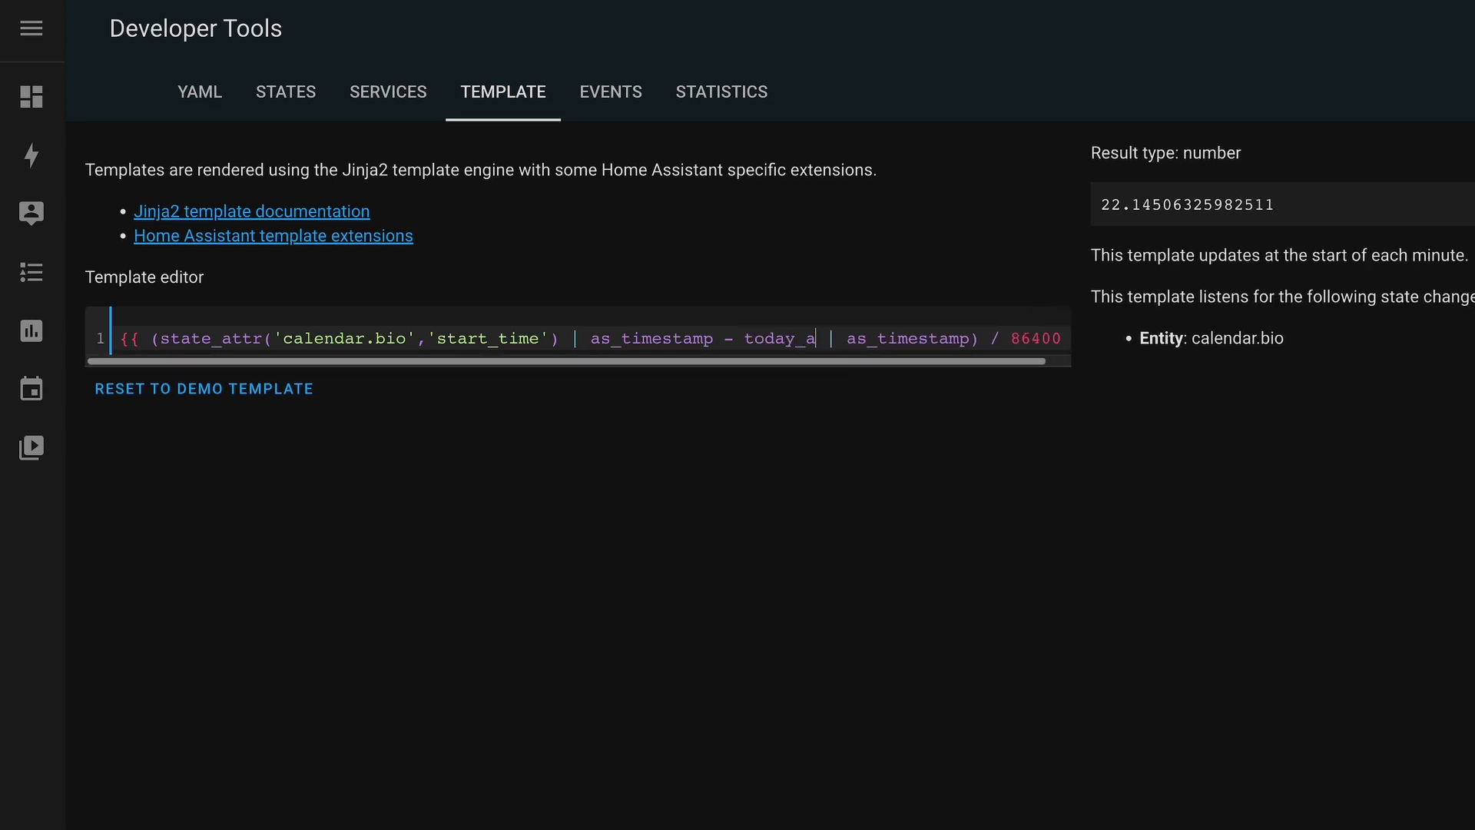
text(00:00'))
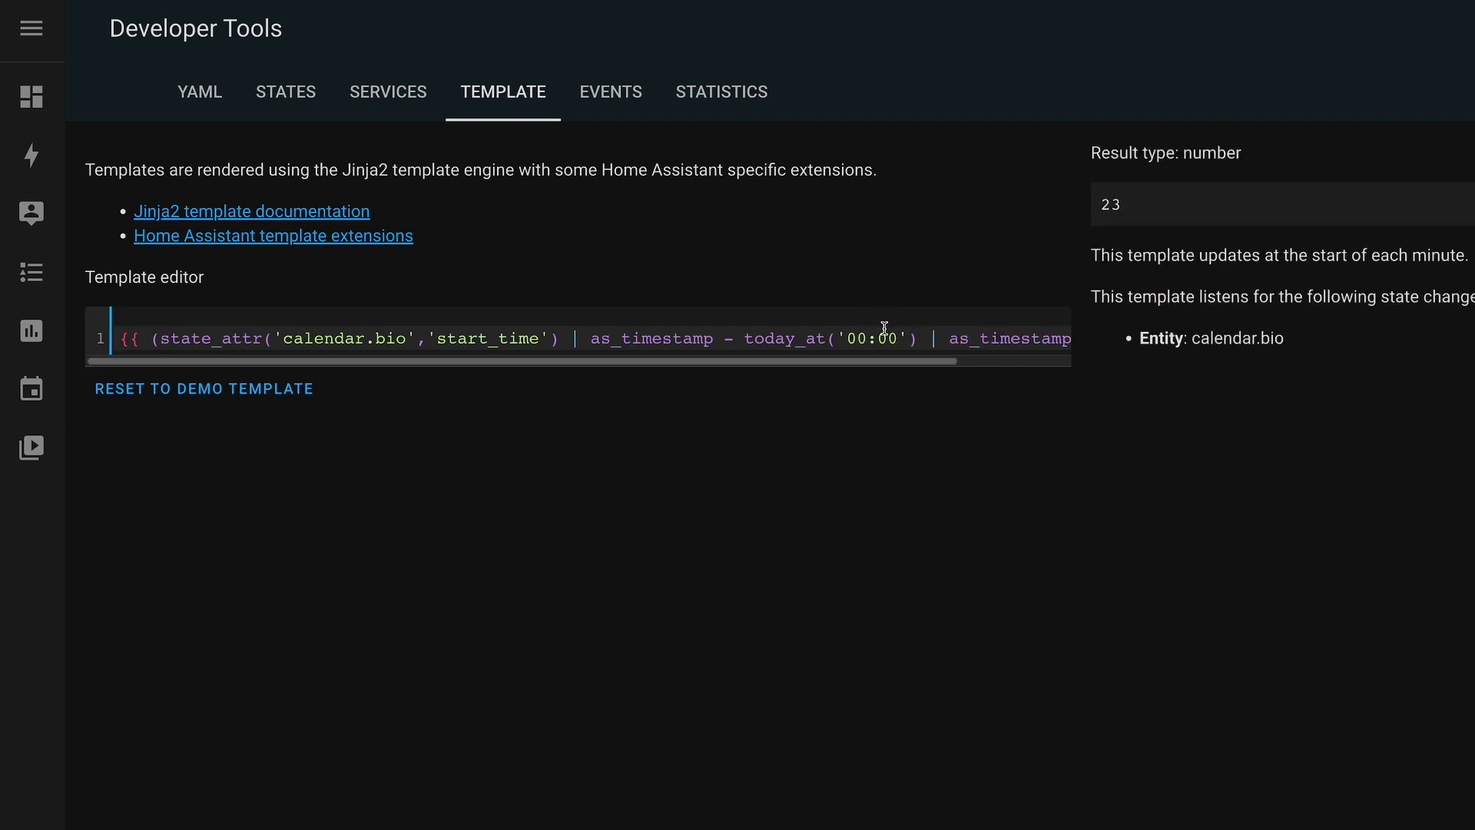
- Copy the whole template expression, switch to configuration.yaml in Visual Studio Code, and add a template: section containing - sensor: at the end
key(ctrl+a)
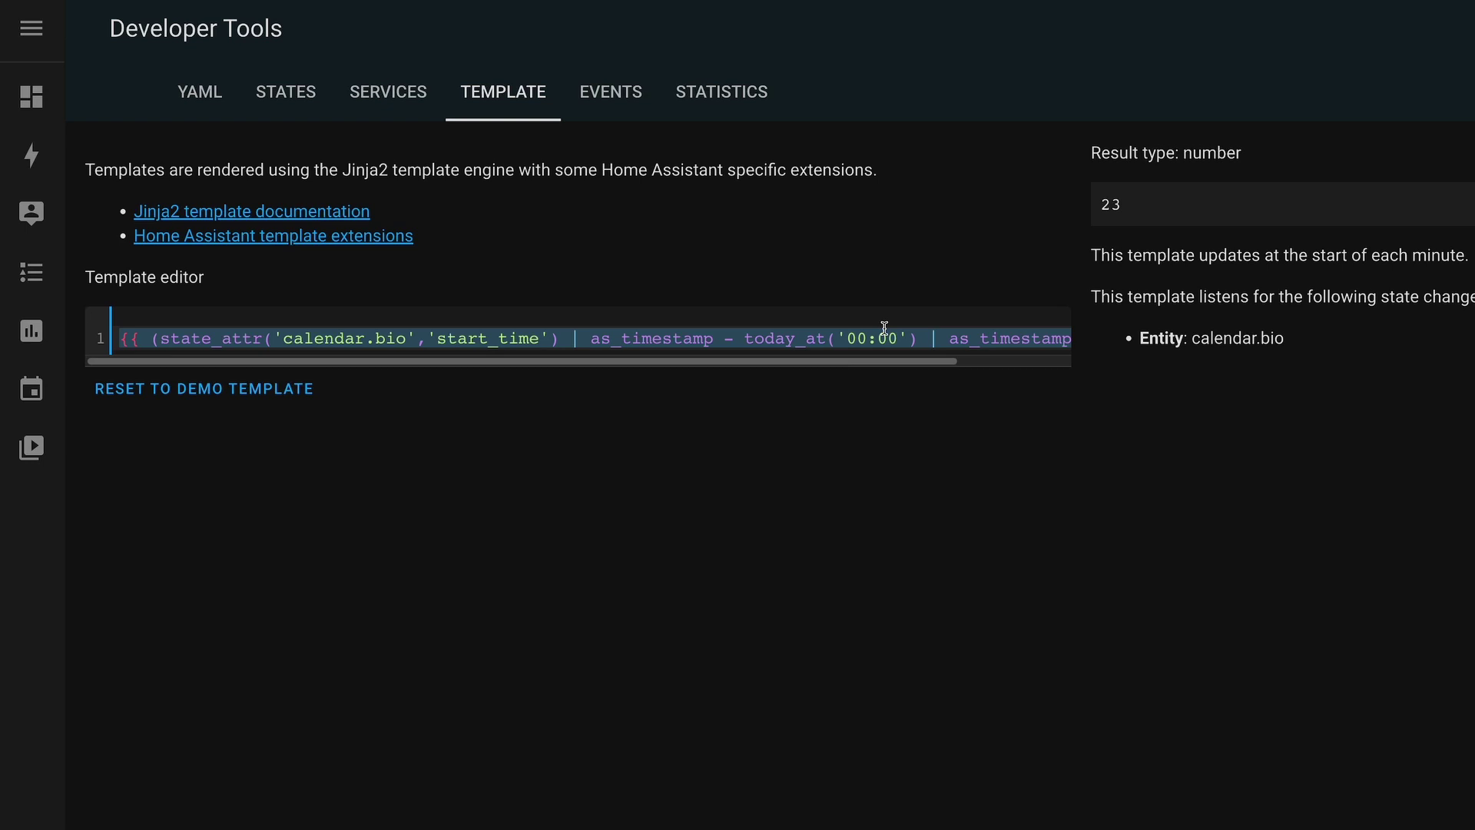
key(ctrl+Right)
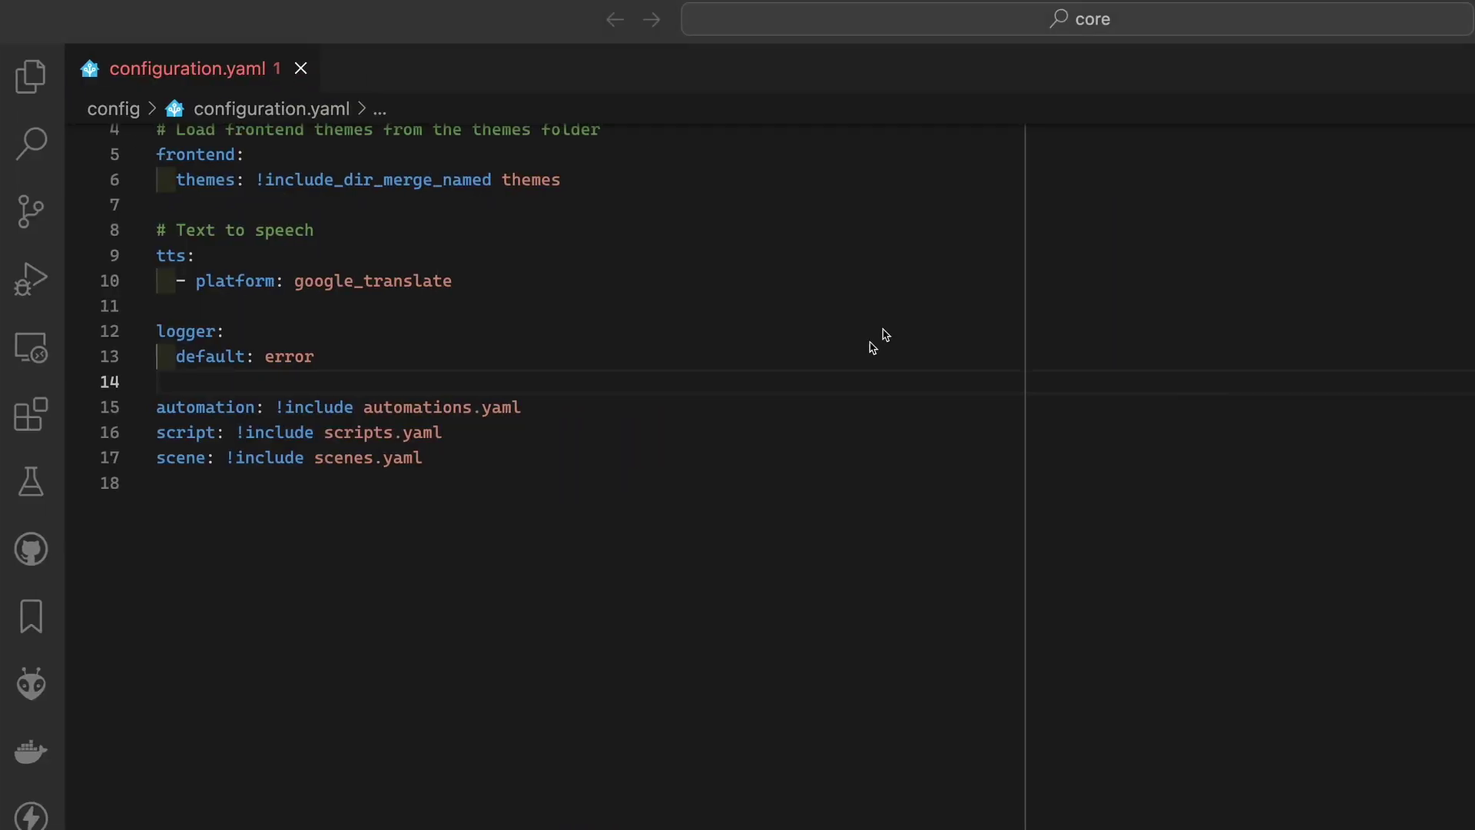
click(578, 492)
key(Return)
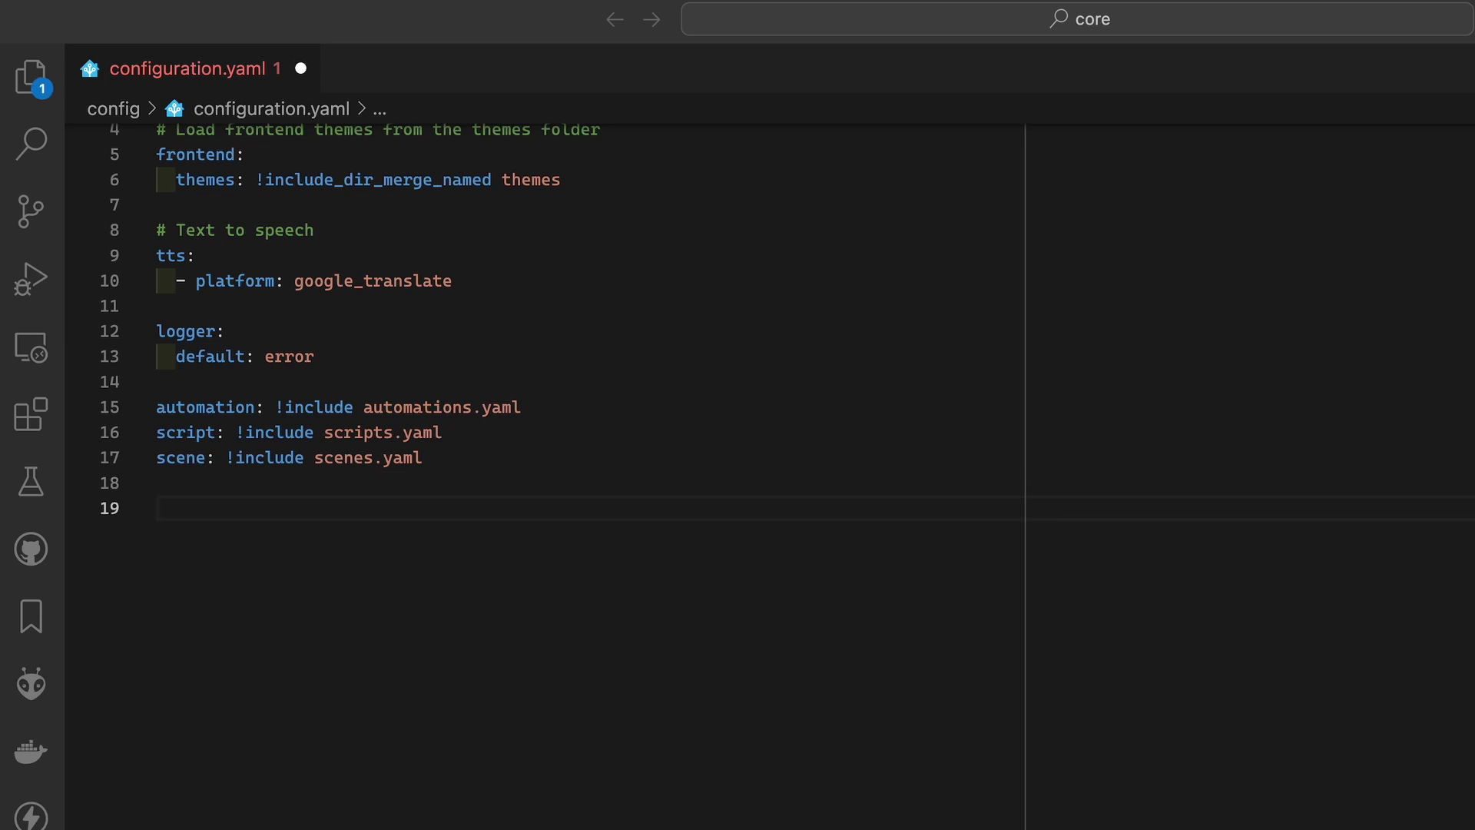
text(template:)
key(Return)
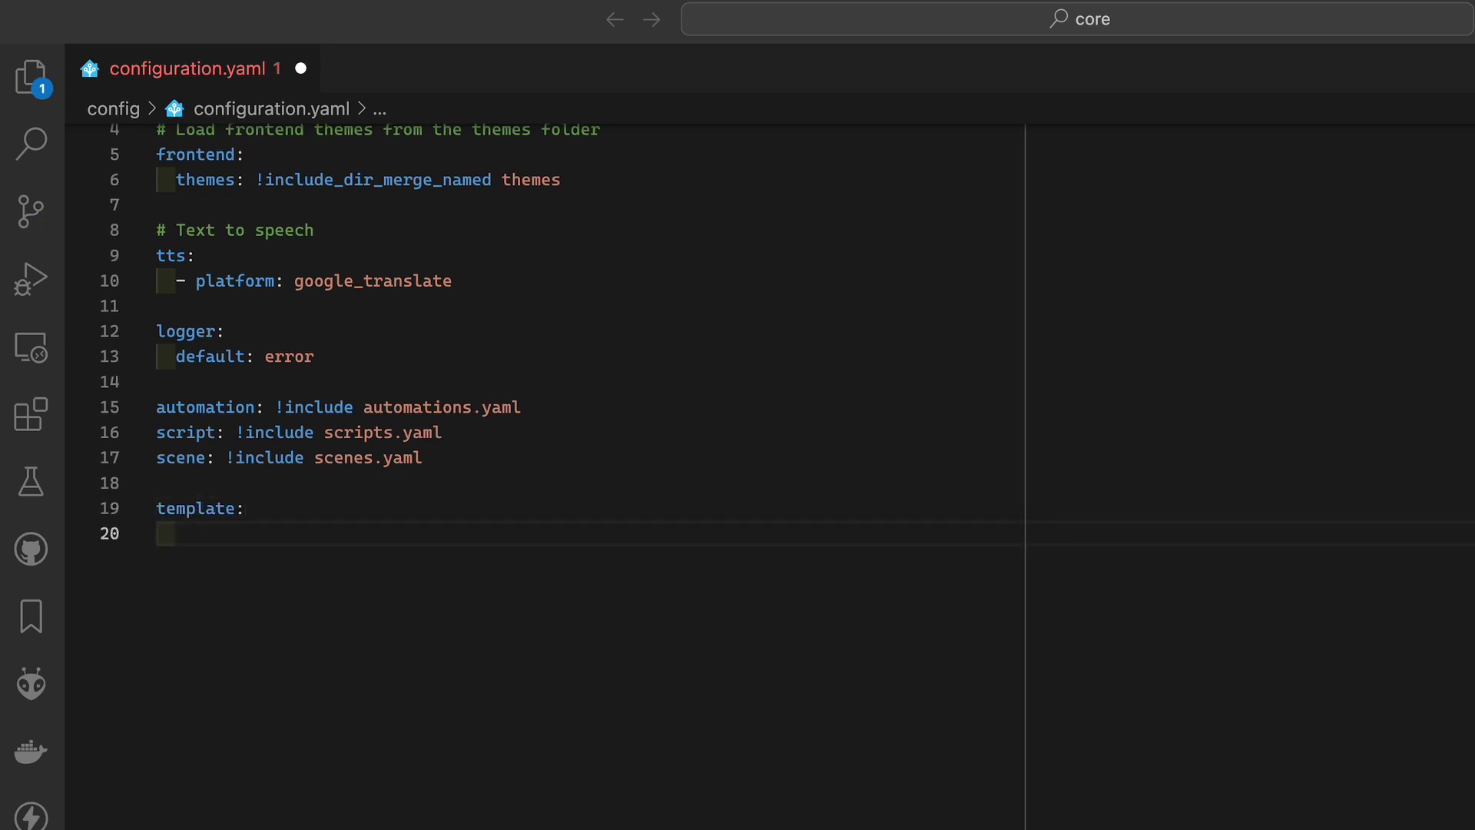
text(- sensor:)
key(Return)
- Define a sensor named bio_days with a state: >- block containing the copied template expression, and save configuration.yaml
text(- name)
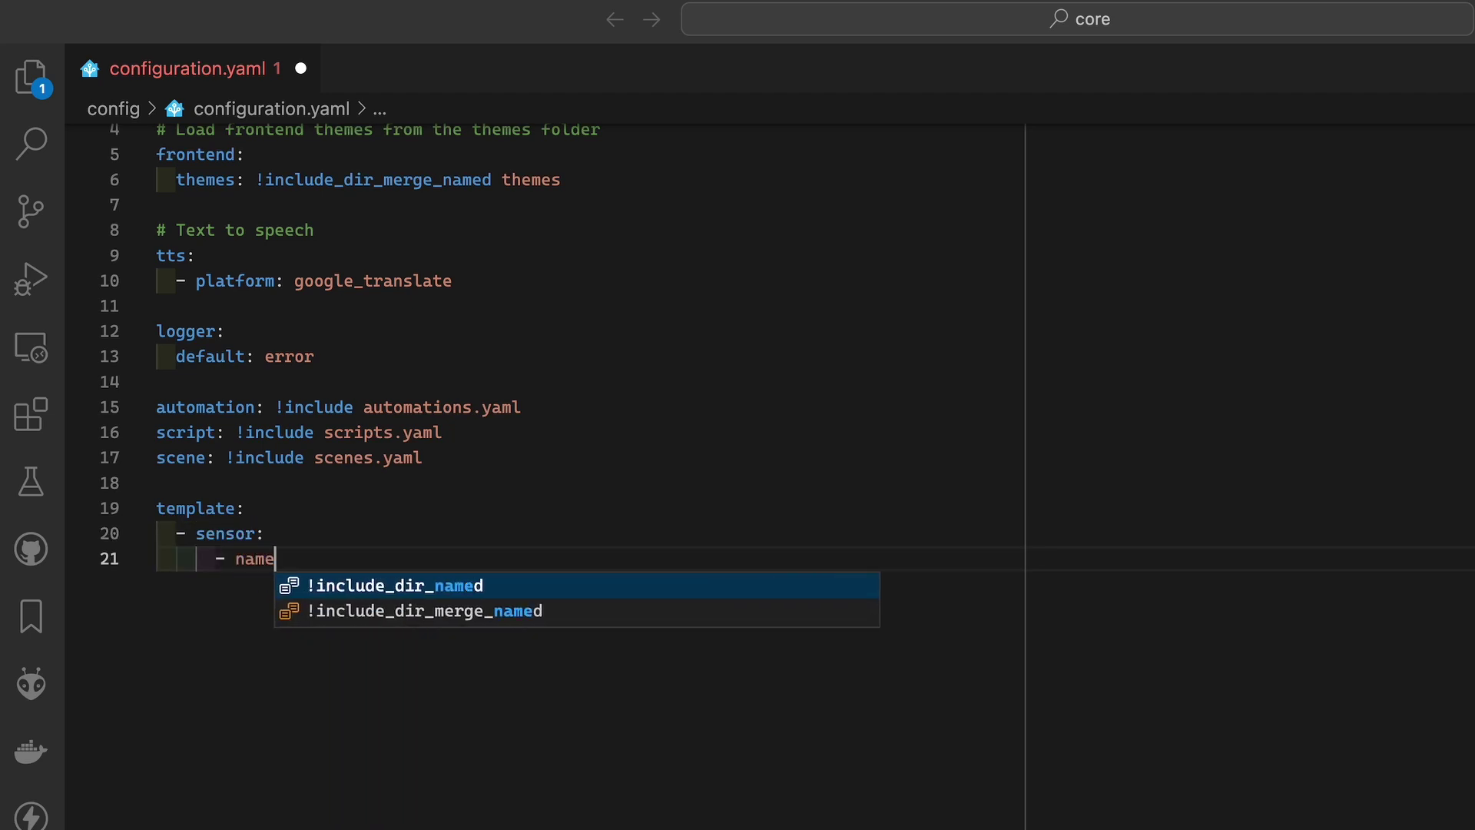
text(: bio_days)
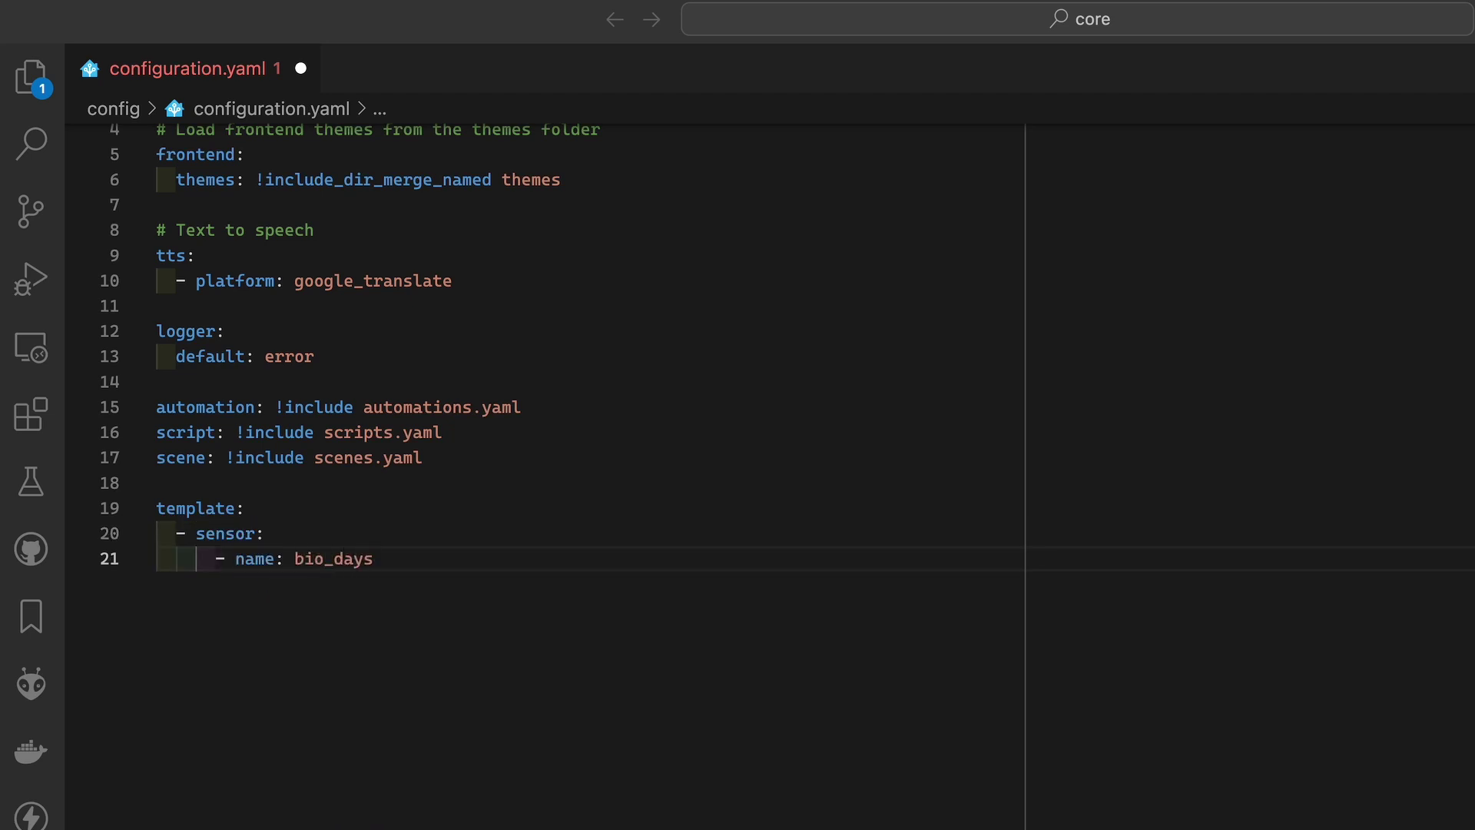
key(Return)
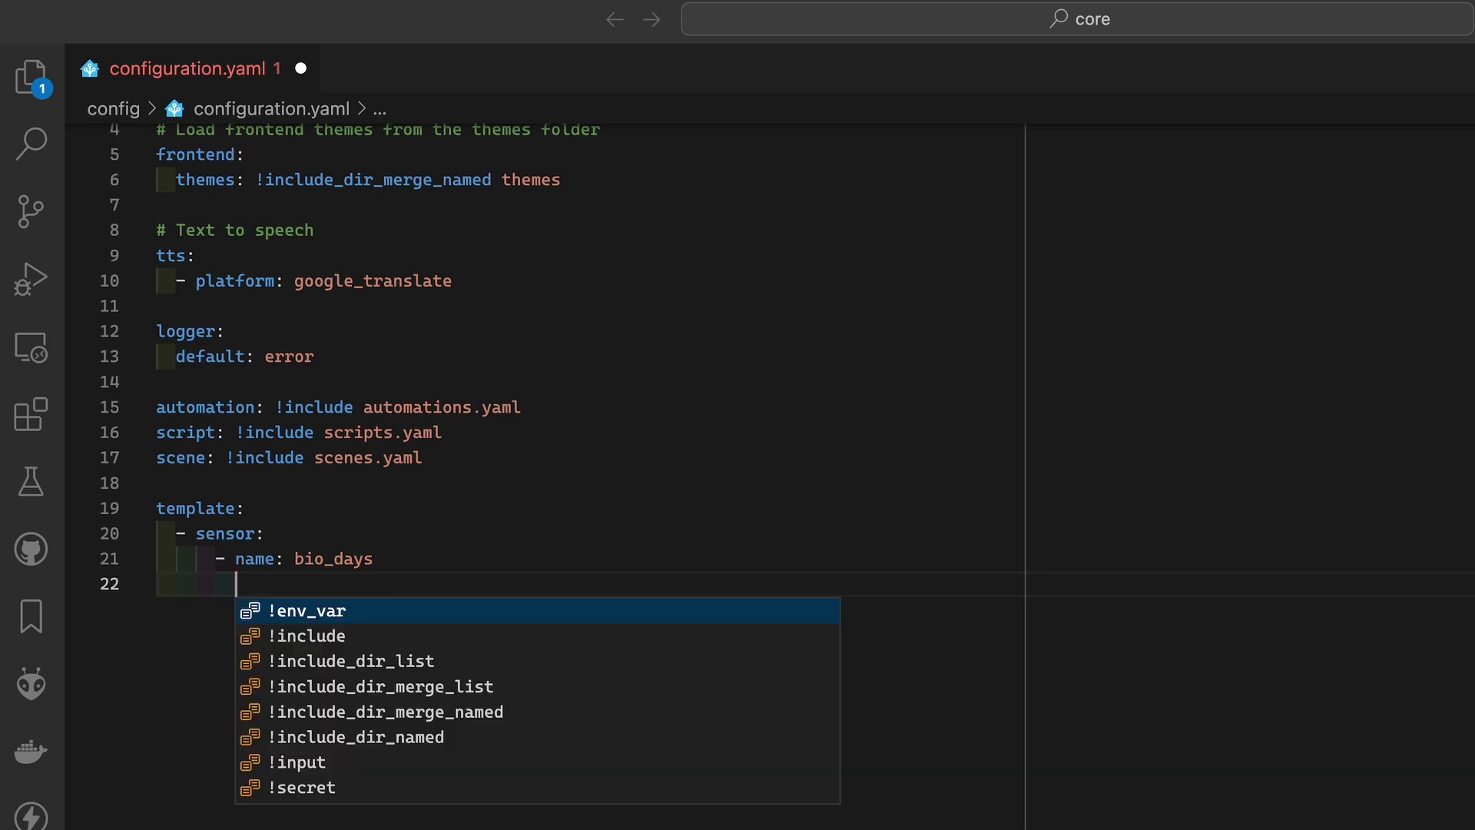
text(state)
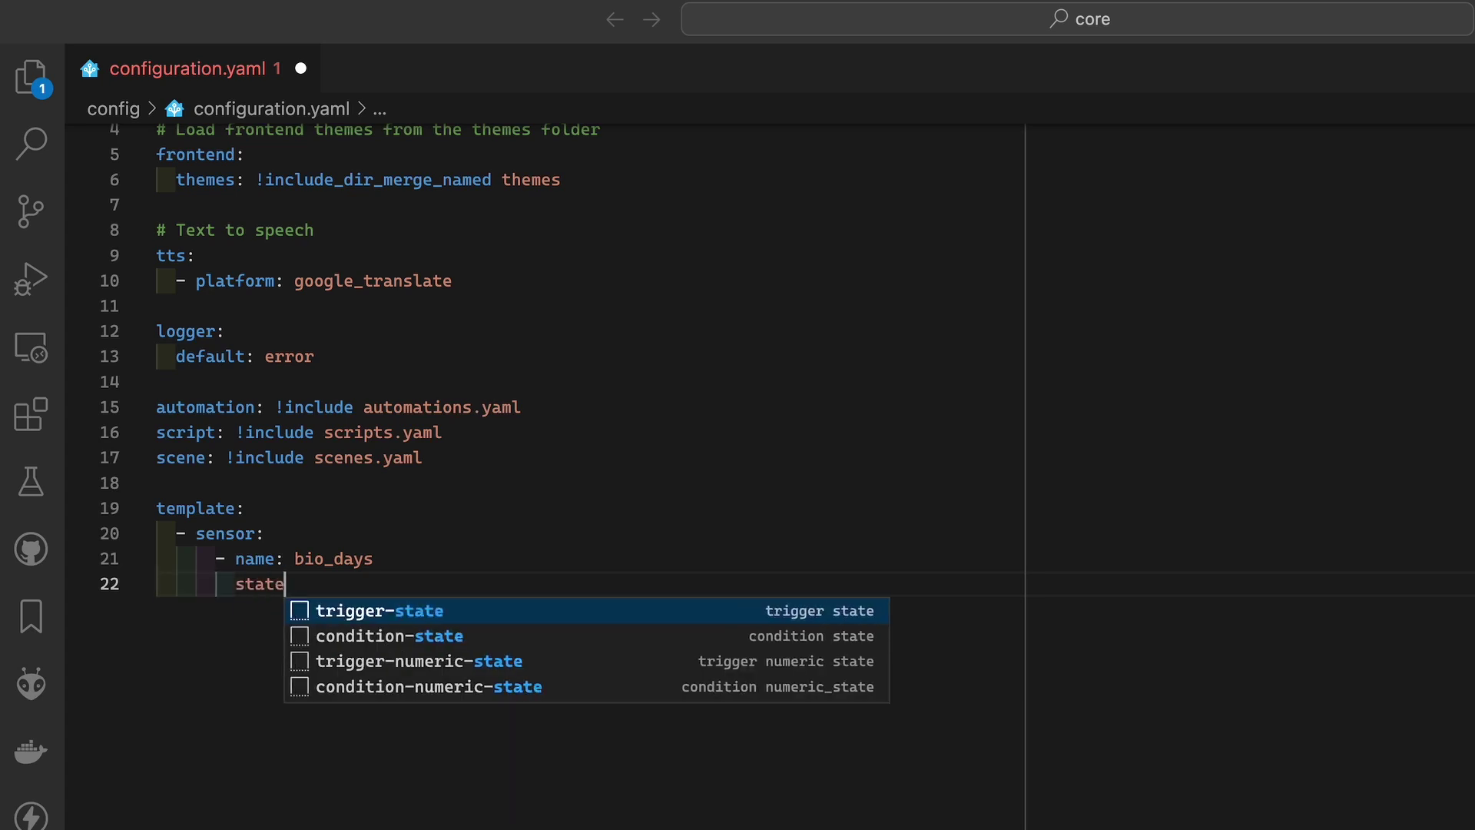
text(: >-)
key(Return)
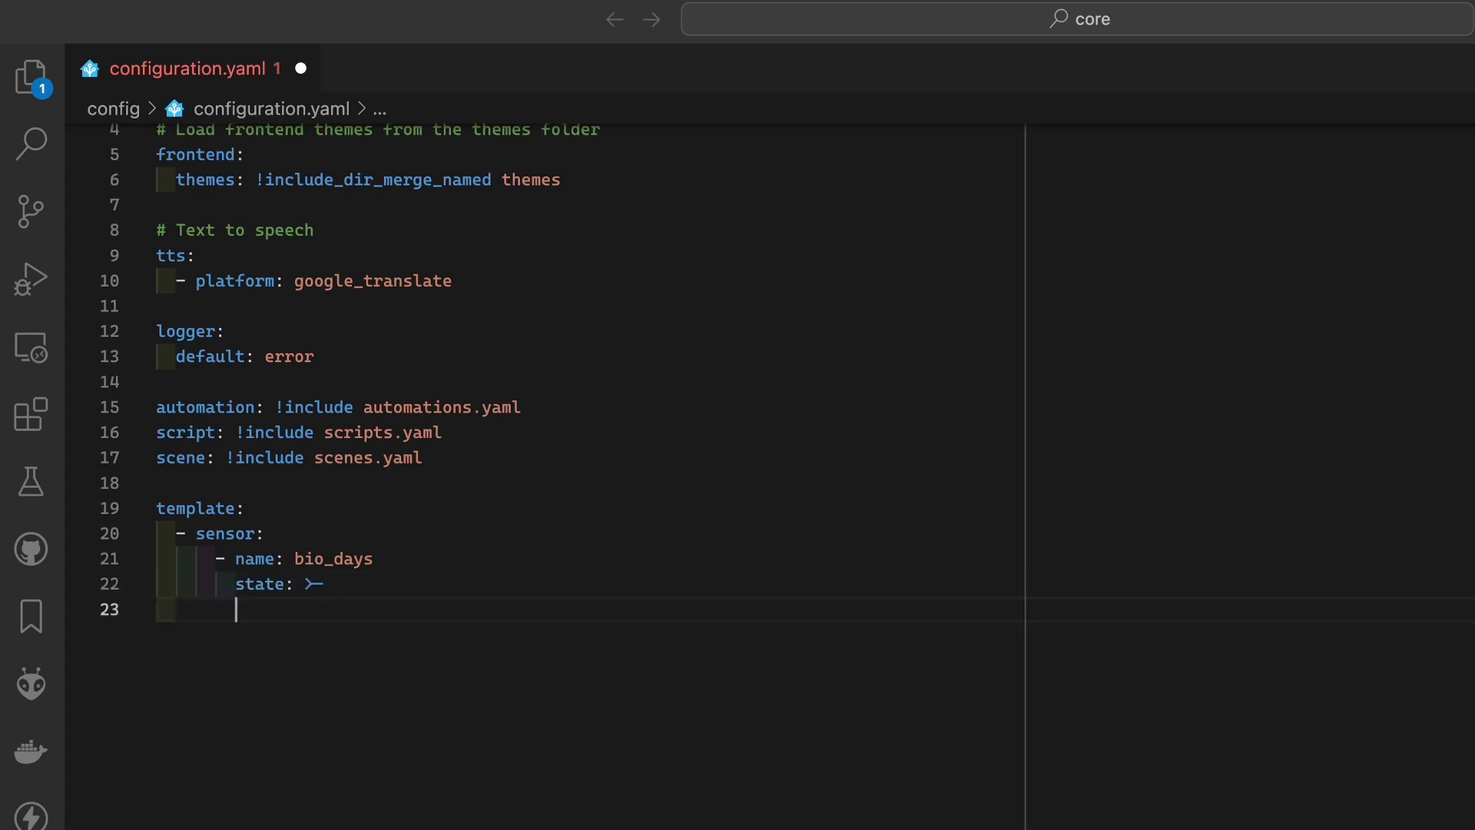
key(Tab)
text({{ (state_attr('calendar.bio','start_time') | as_timestamp - today_at('00:00') | as_timestamp) / 86400 }})
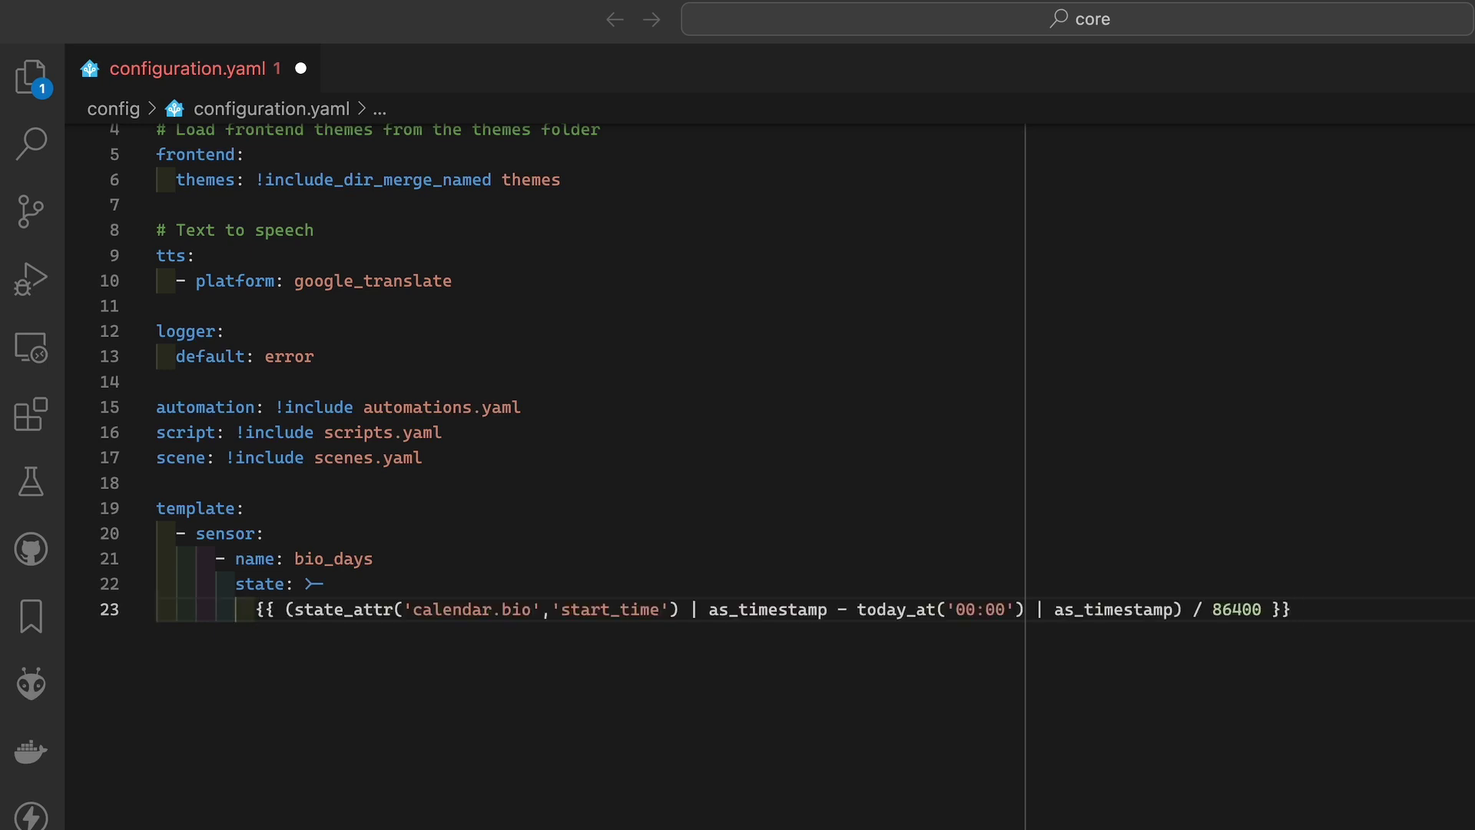
key(Return)
key(super+s)
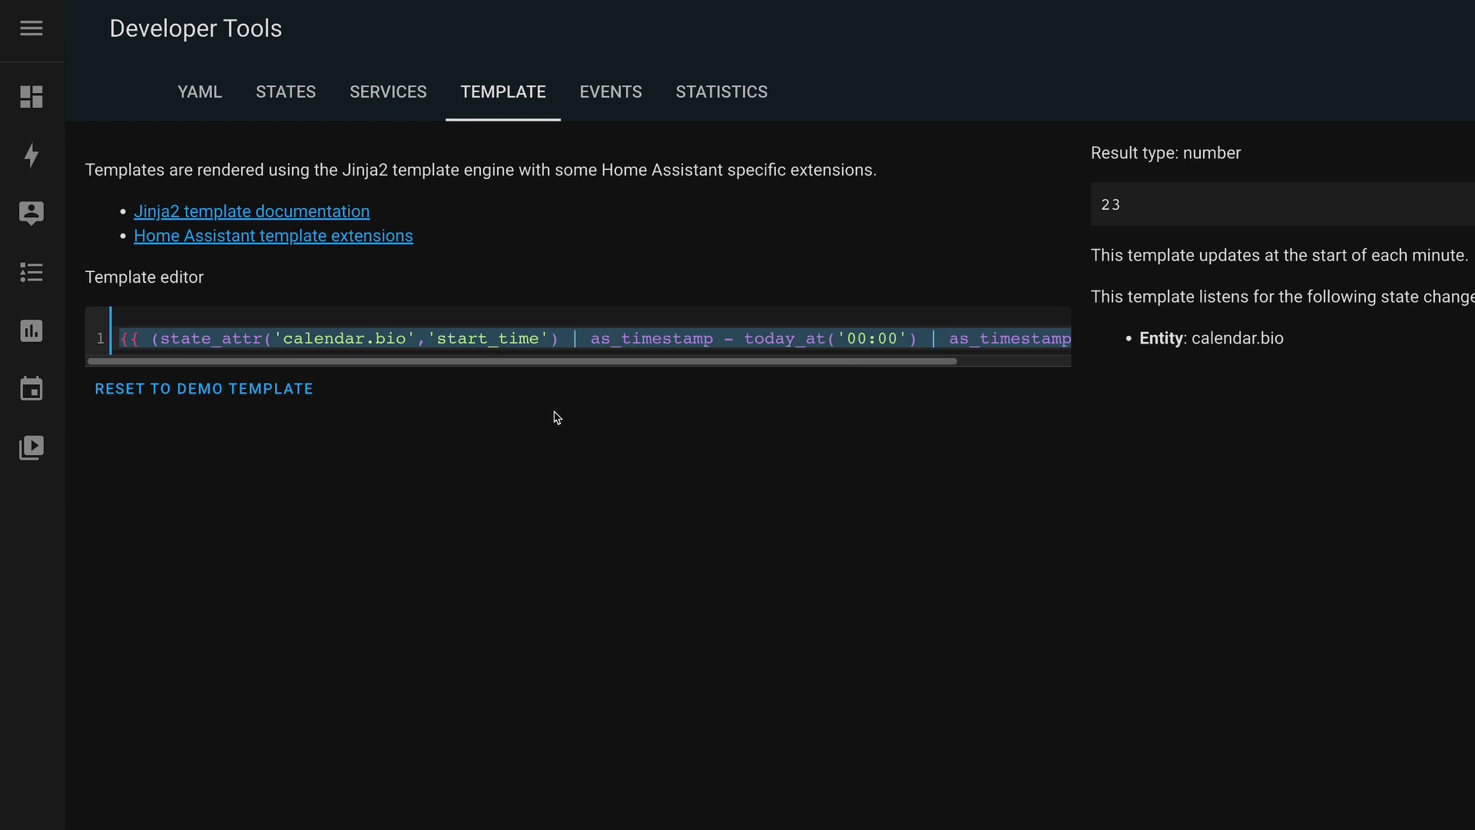
- In Home Assistant's Developer Tools, check the YAML configuration and reload the template entities
click(216, 97)
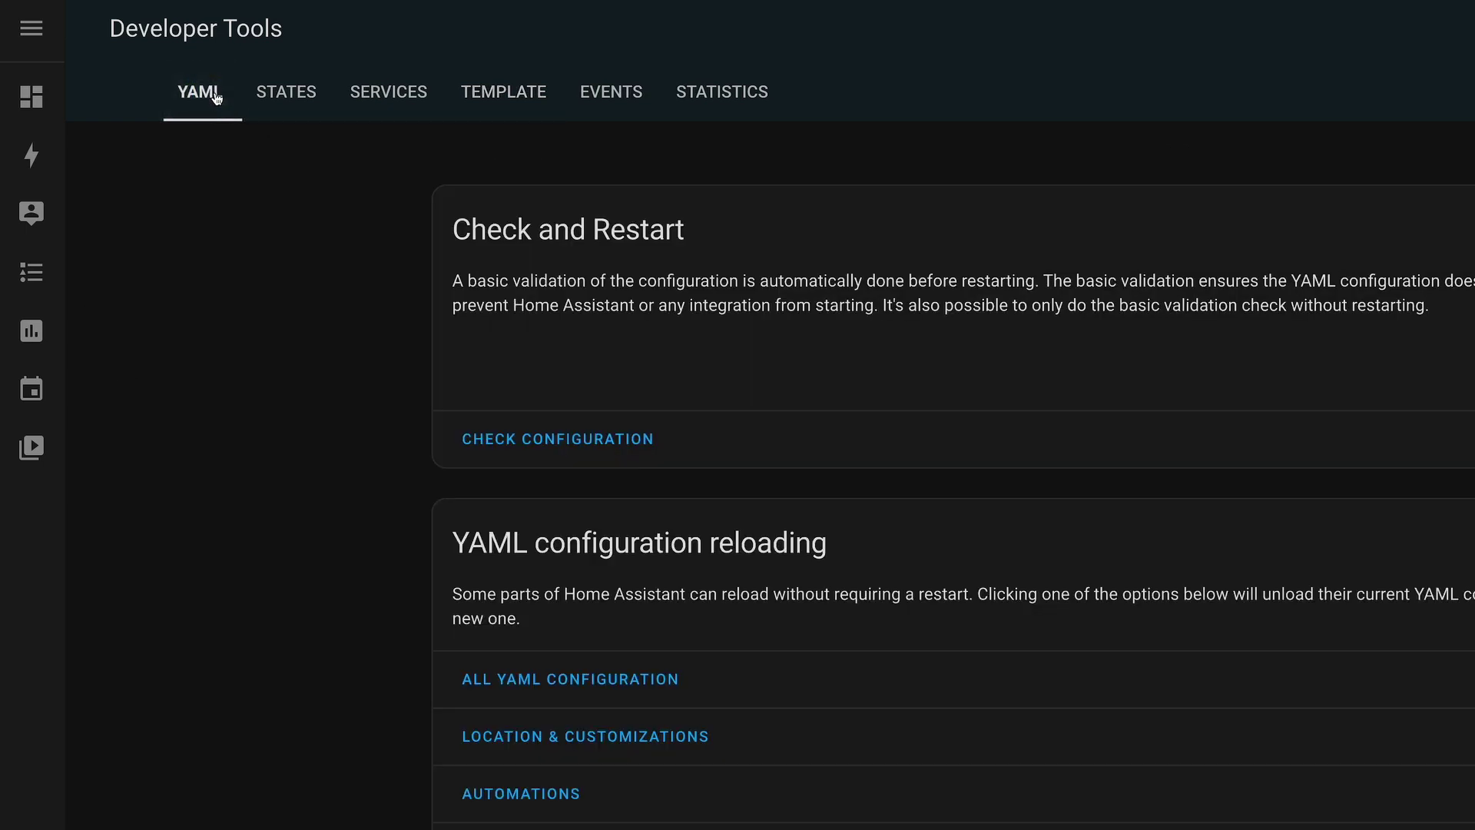
click(549, 442)
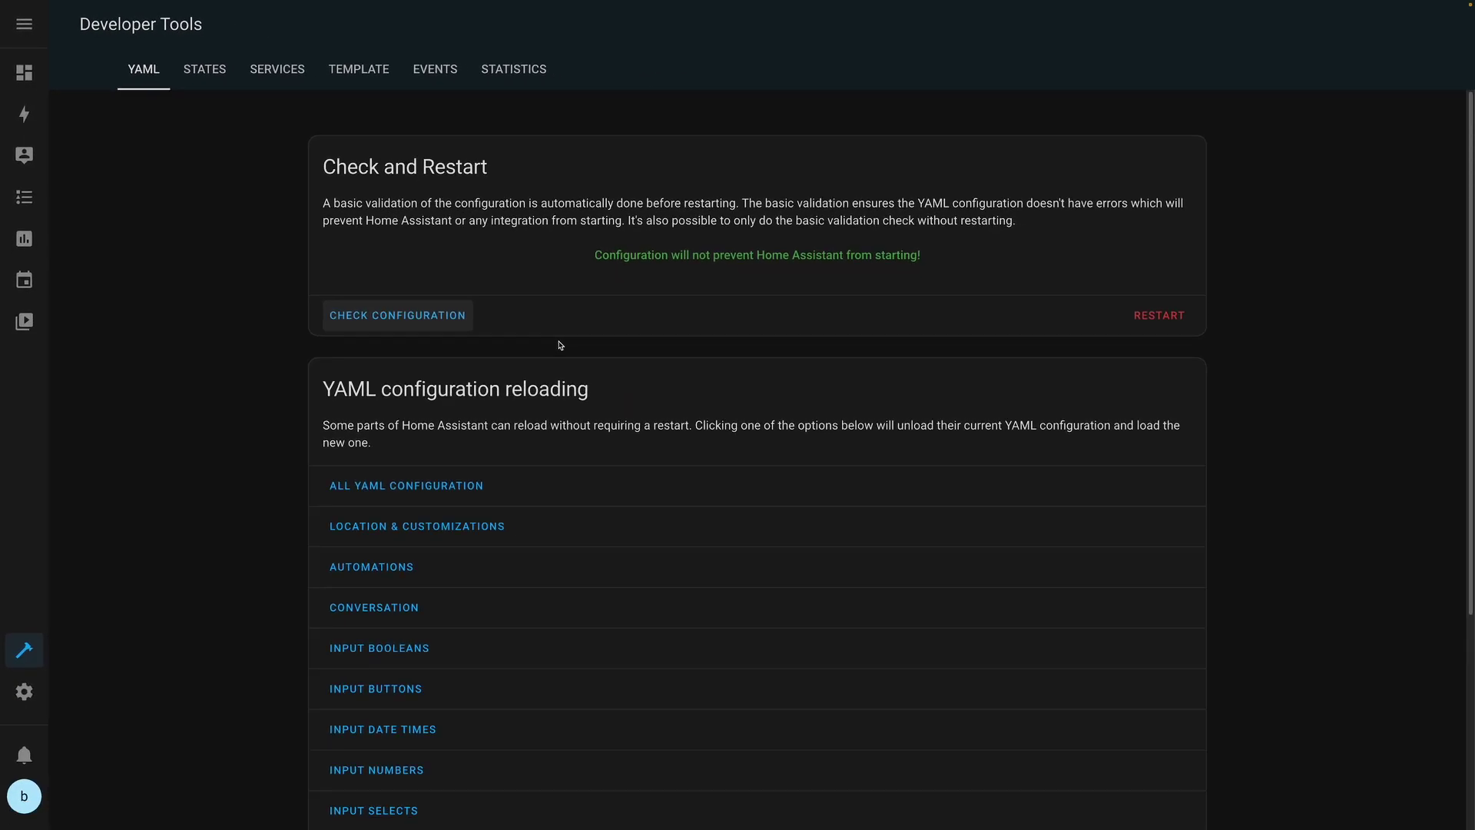
scroll(622, 323, down, 5)
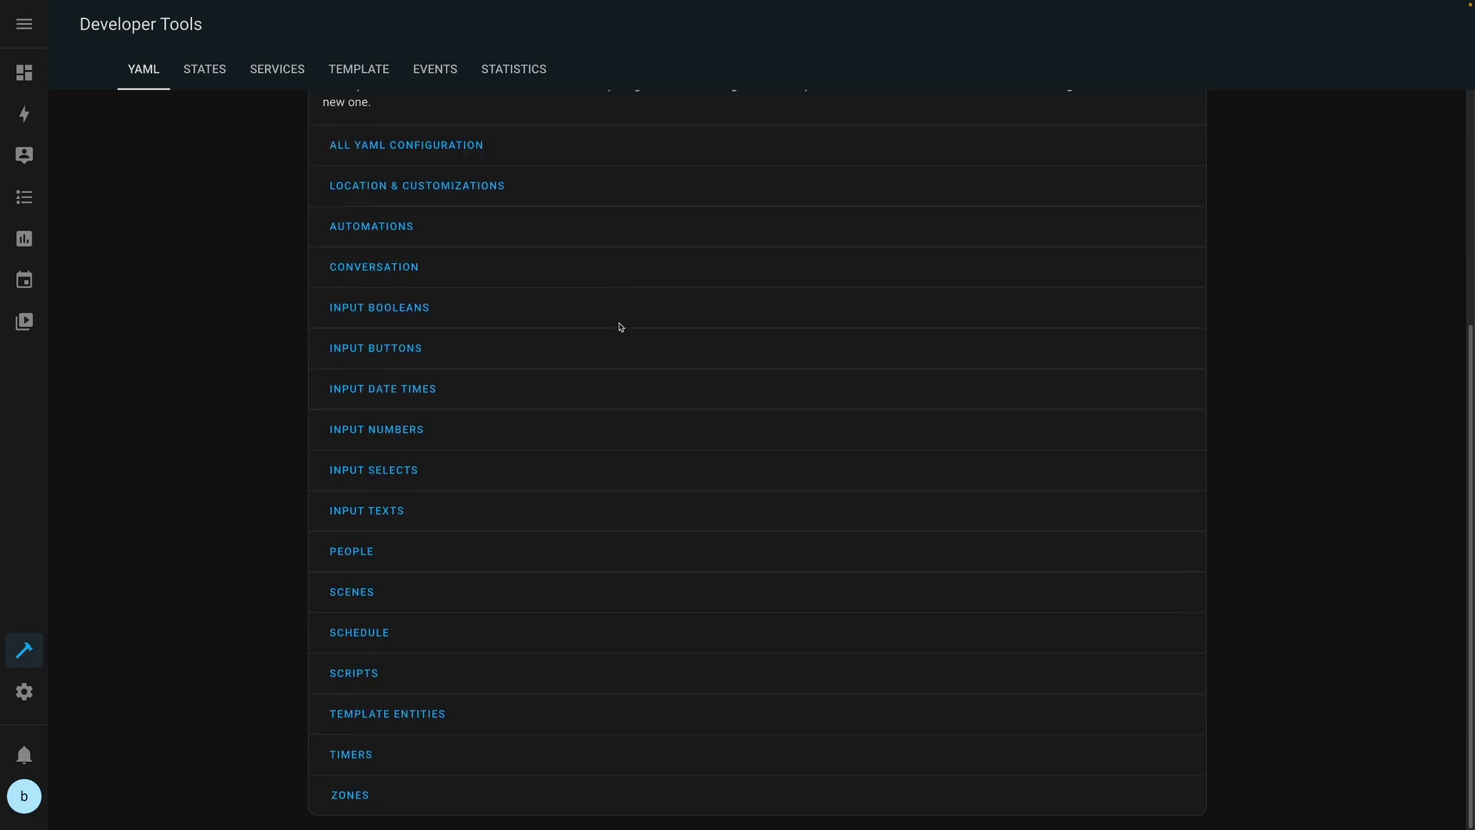
click(400, 721)
- Filter the current entity states by bio to inspect the bio_days sensor
click(204, 68)
click(126, 265)
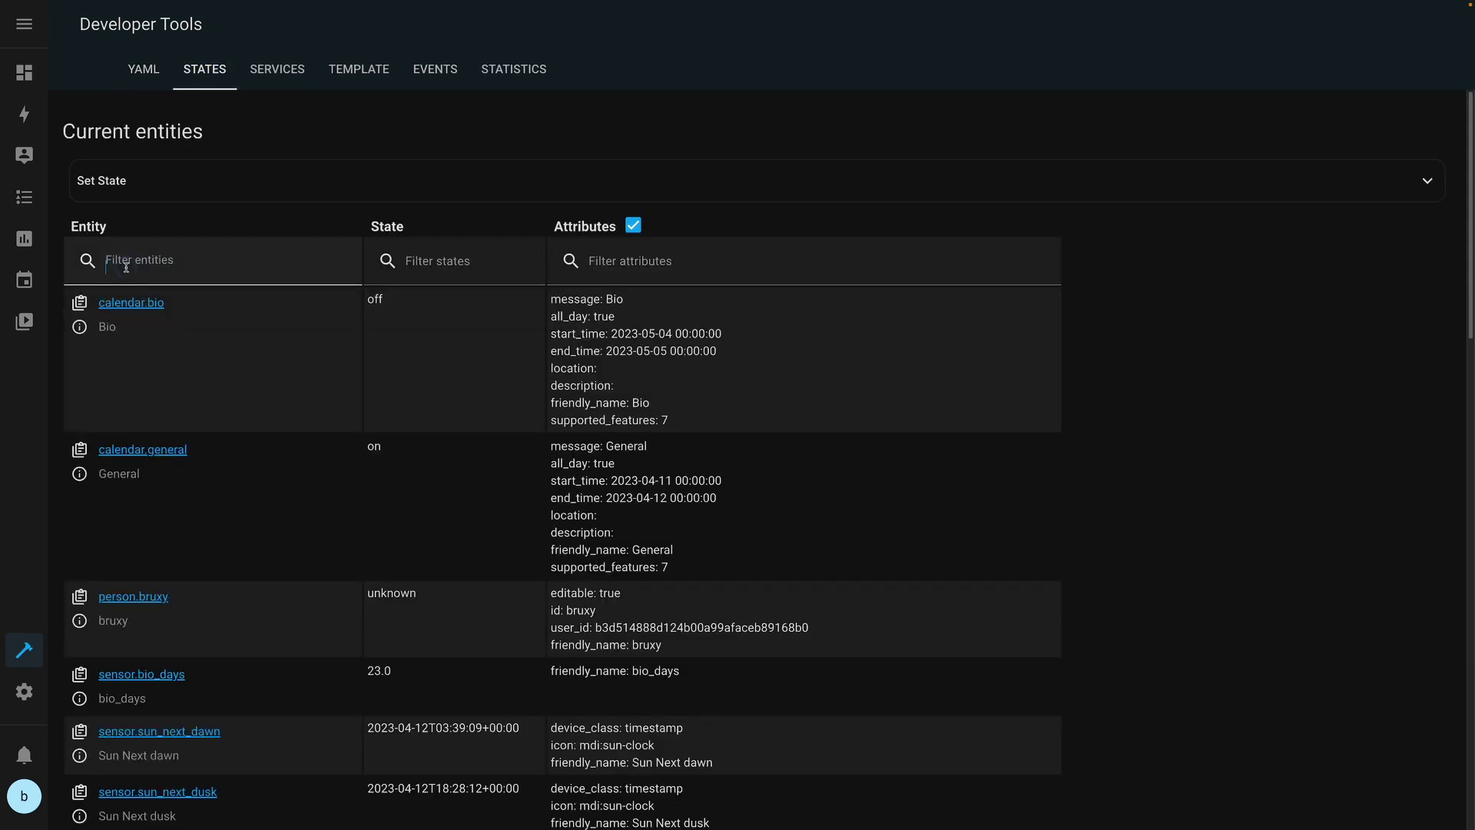
text(bio)
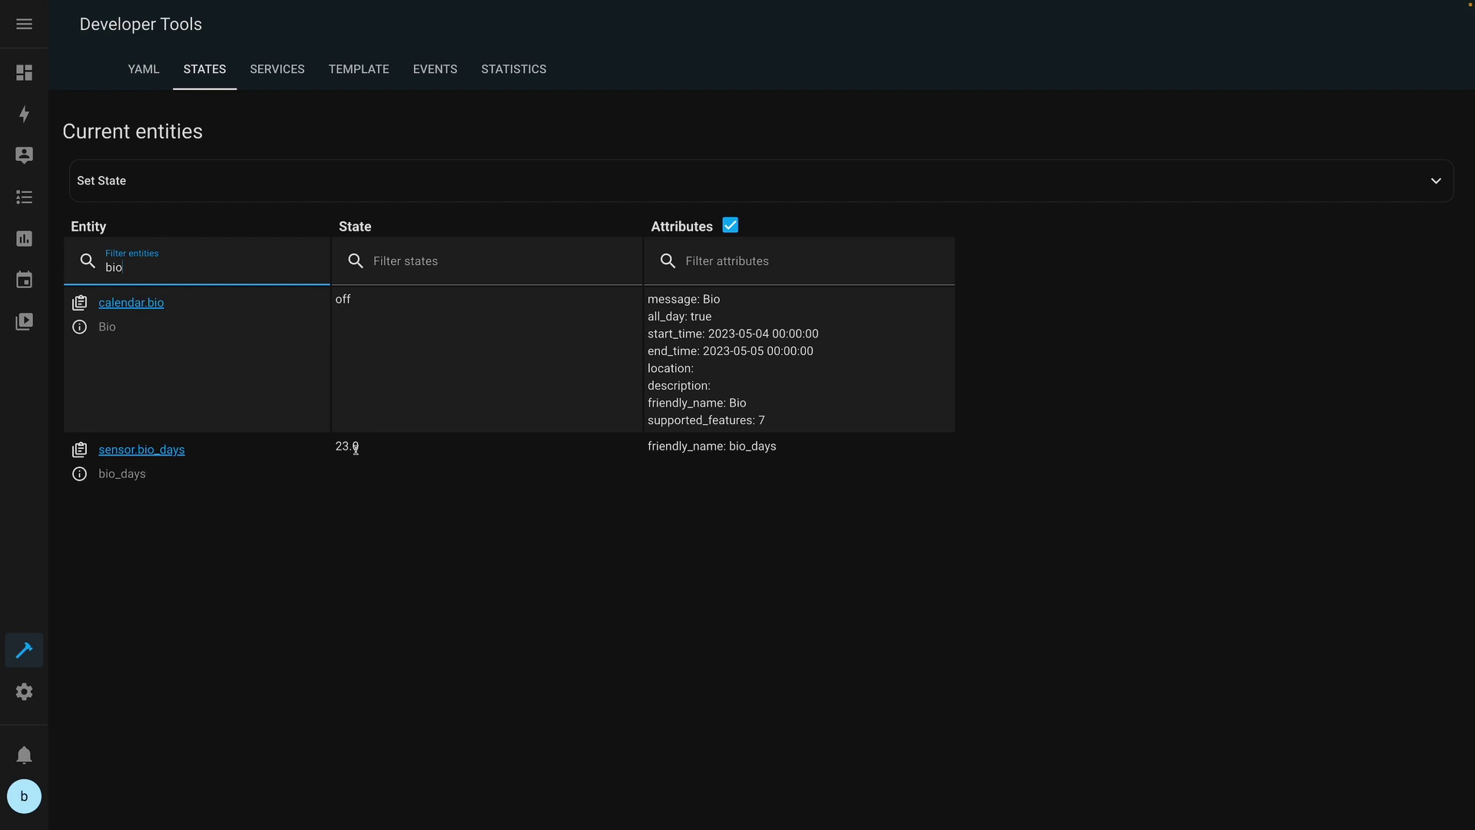
- Switch back to configuration.yaml in Visual Studio Code and append the | int filter after 86400 in the bio_days state template
key(ctrl+Right)
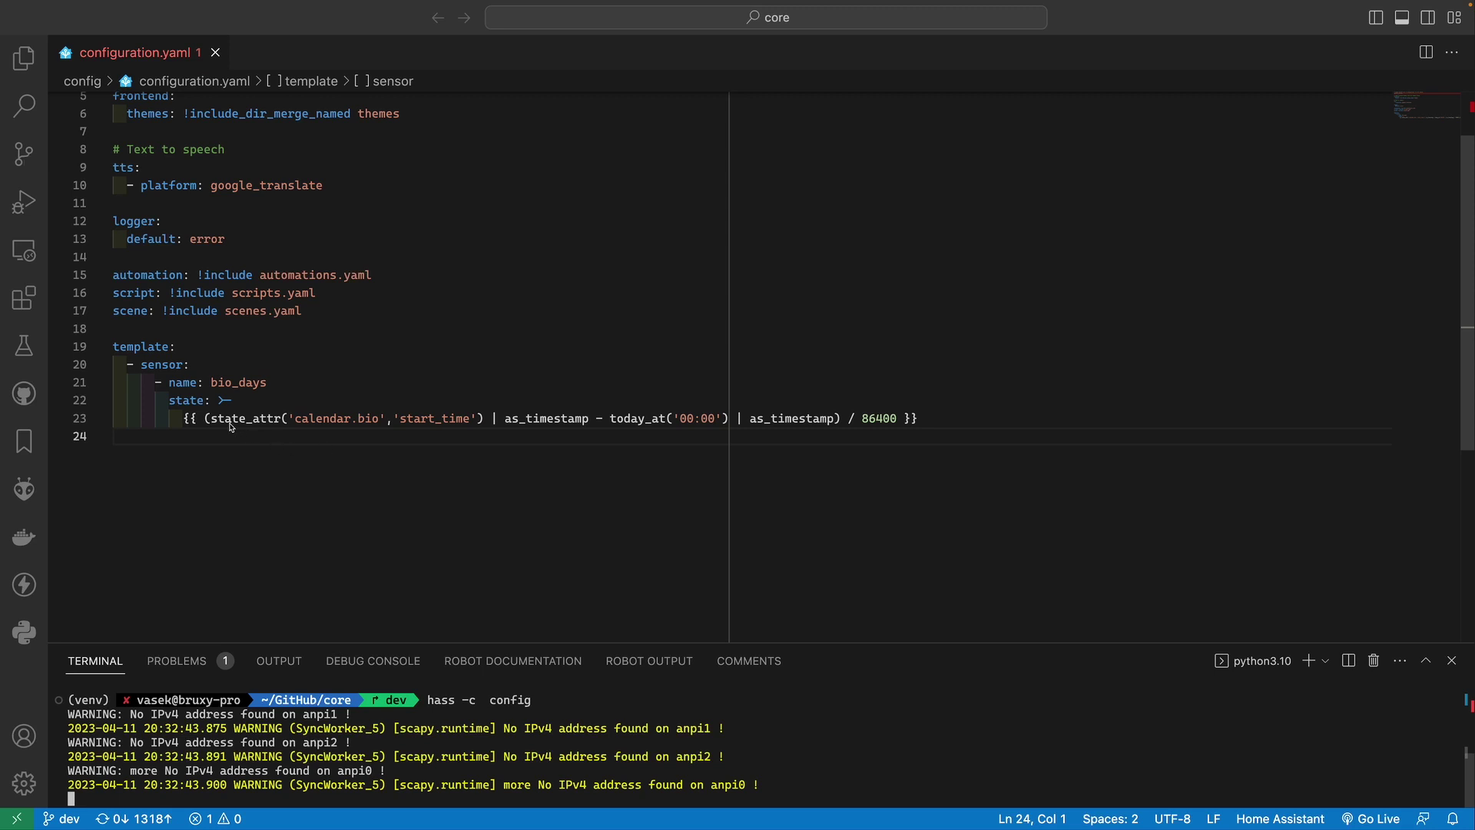
click(227, 421)
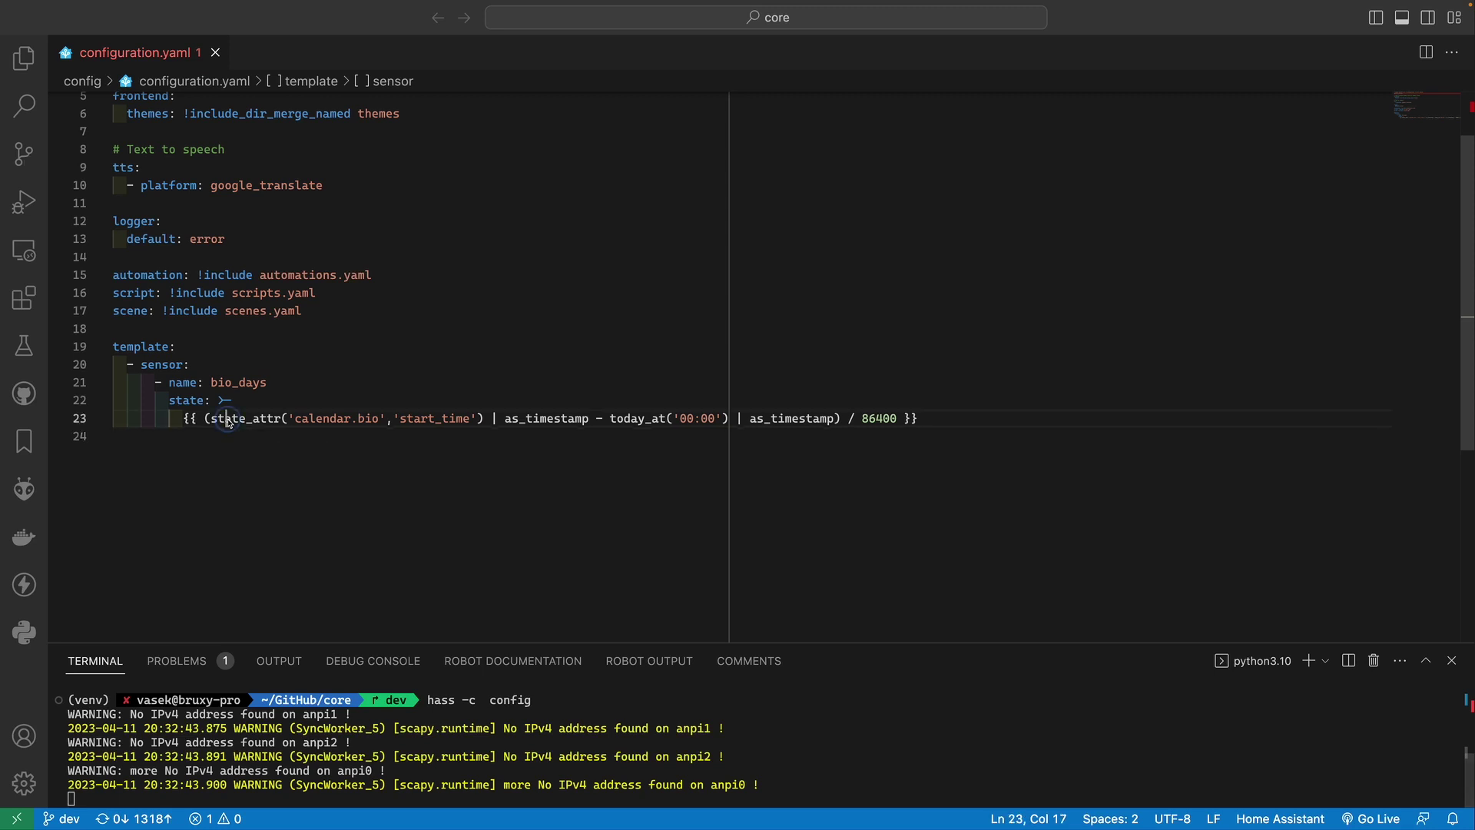
click(898, 421)
text(|)
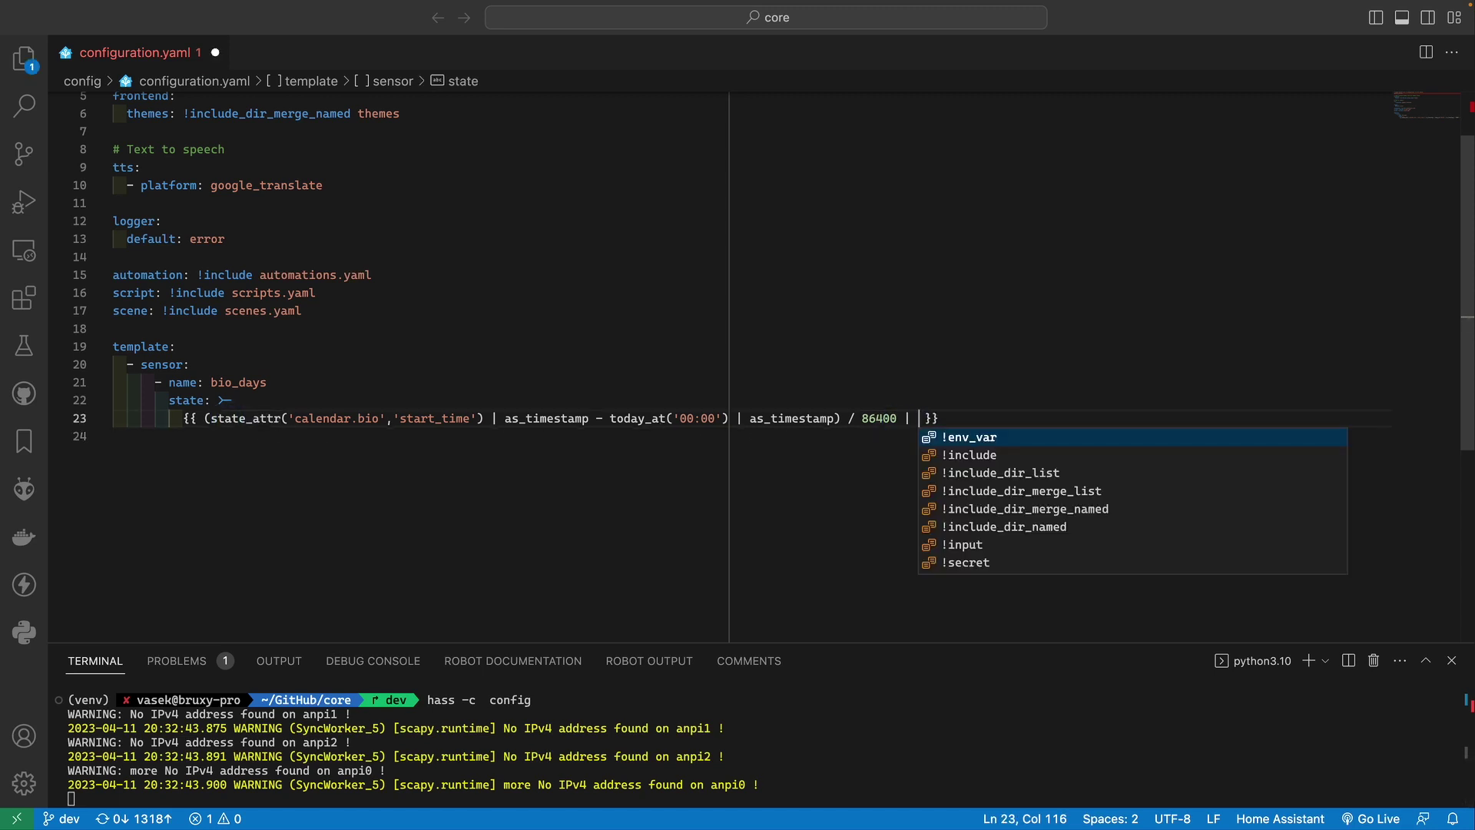
key(Escape)
text(int)
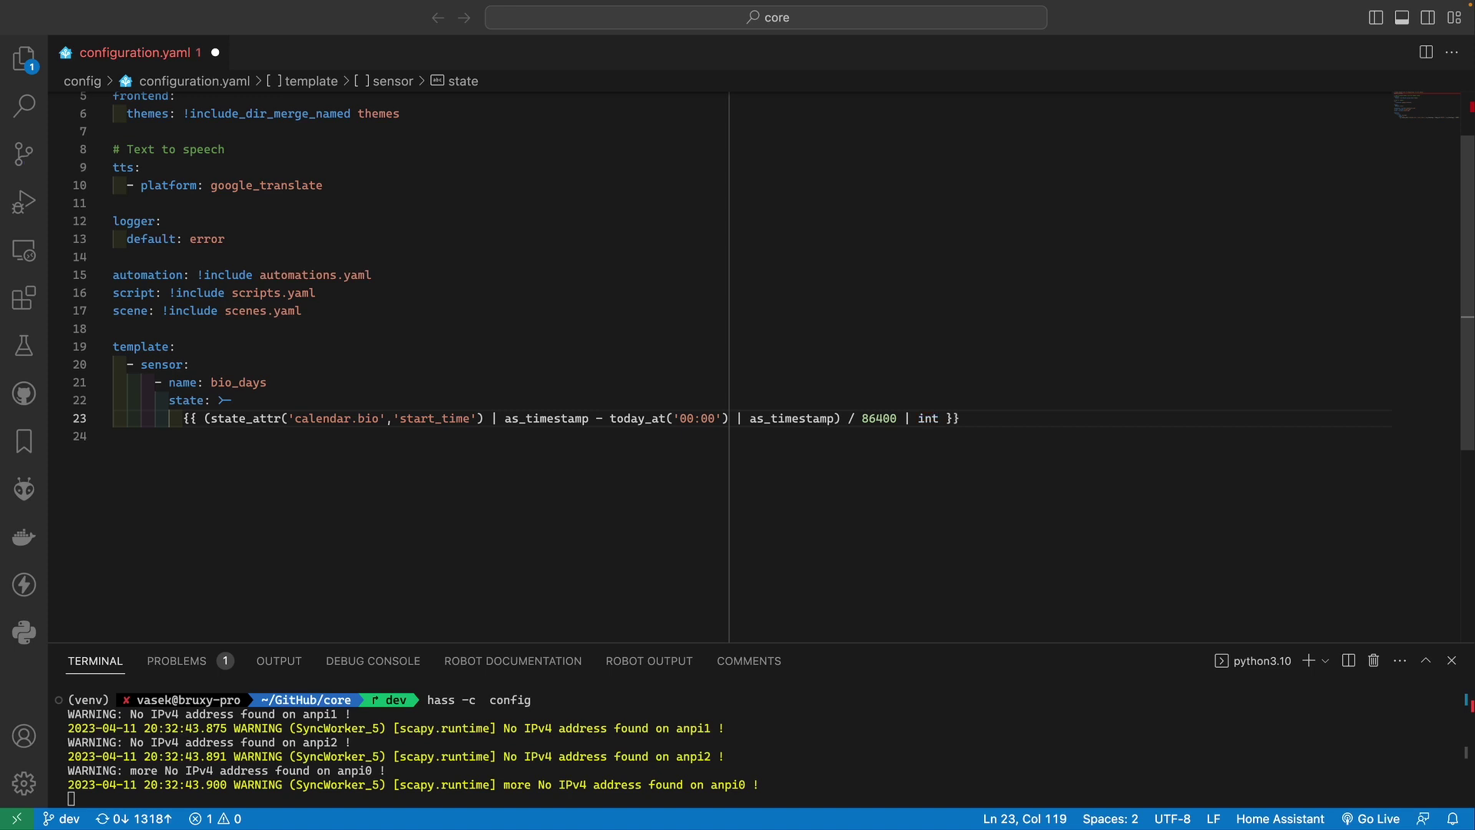
- Enclose the whole calculation before the int filter in an extra pair of parentheses and save the file
click(896, 422)
text())
click(205, 419)
text(()
key(super+s)
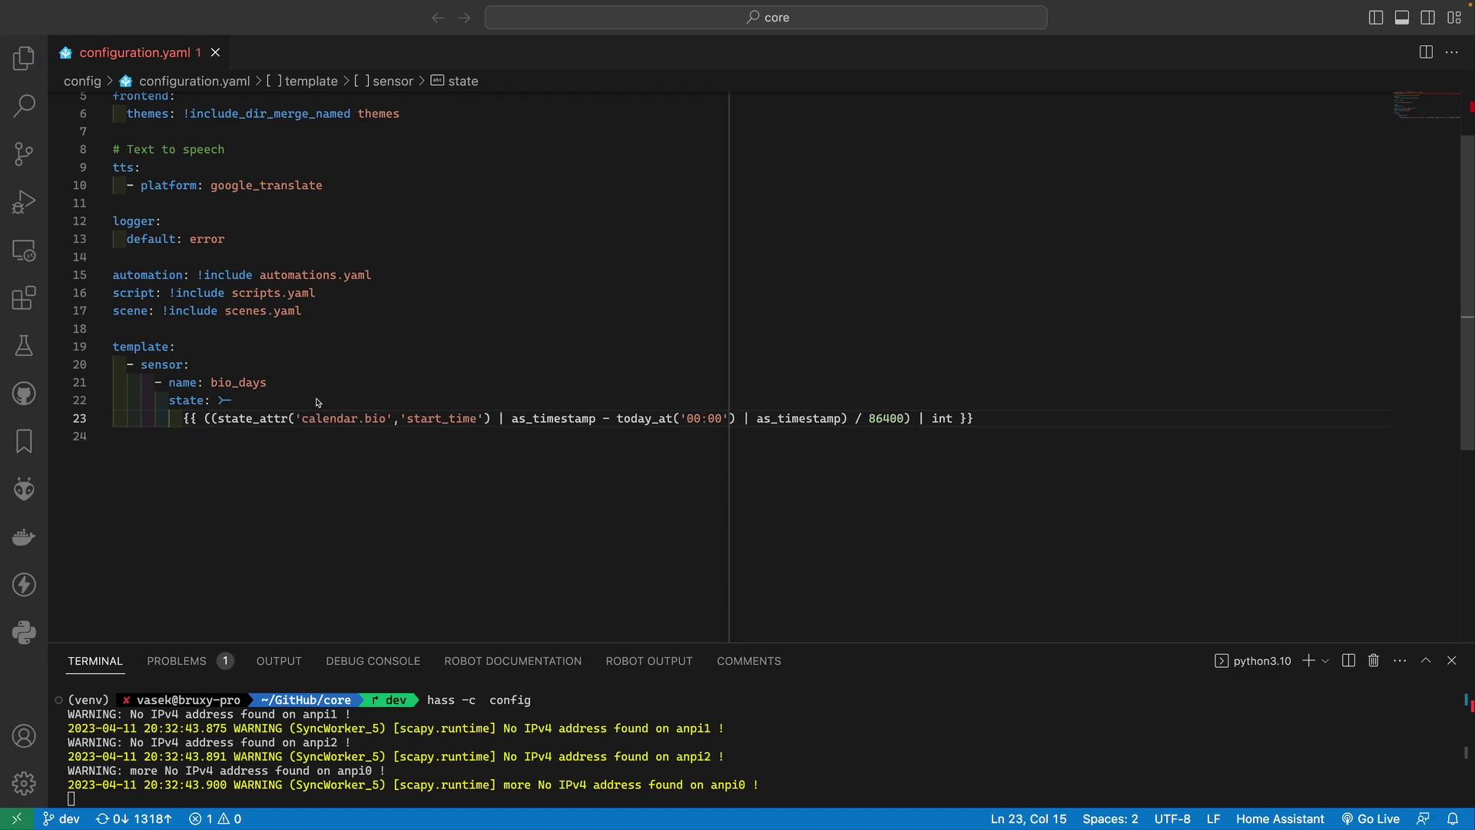
- Switch to Home Assistant, reload the template entities and view the bio entity states
key(ctrl+Right)
click(150, 68)
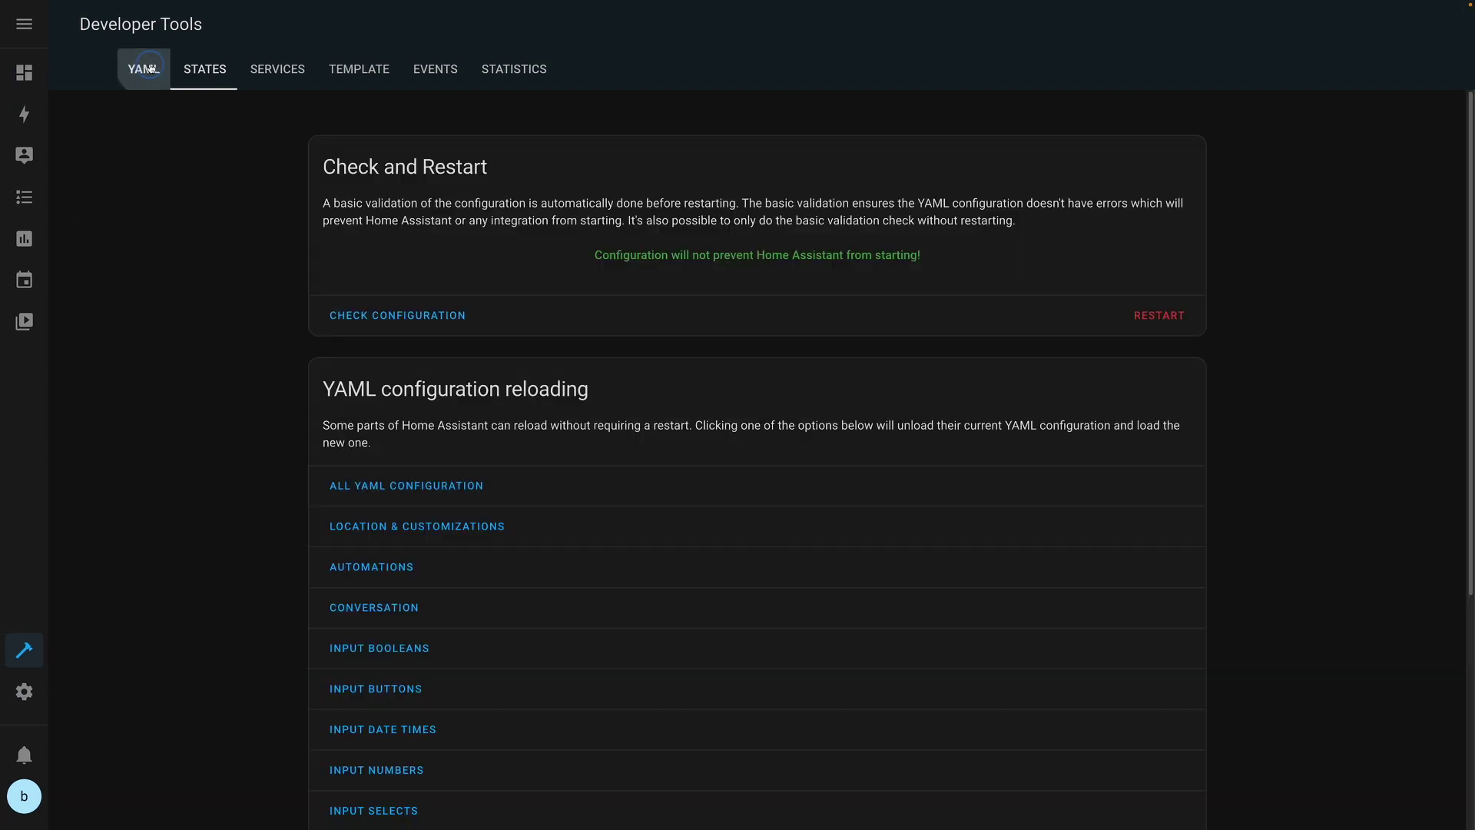
scroll(460, 461, down, 5)
click(399, 713)
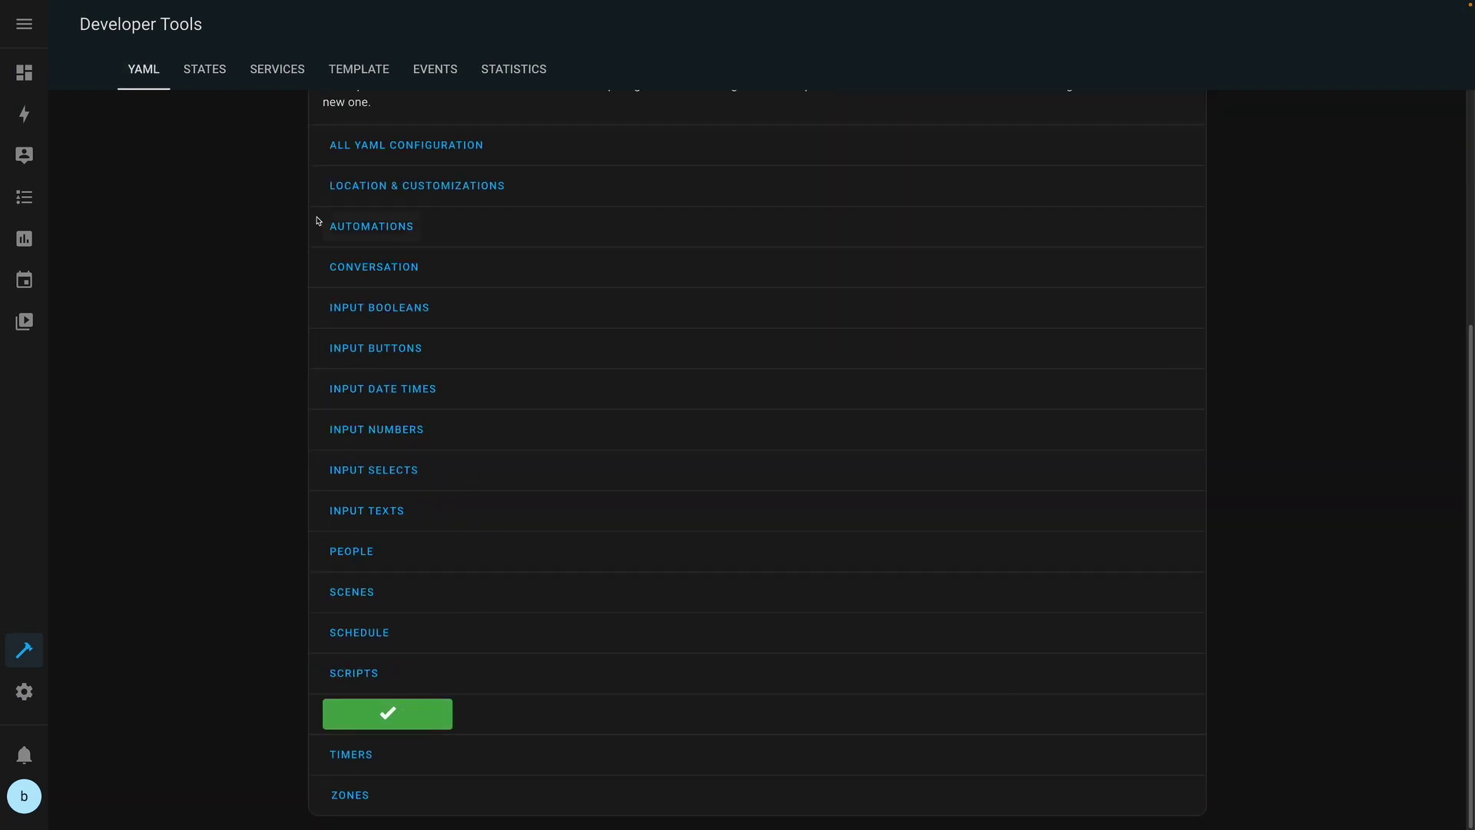
click(218, 72)
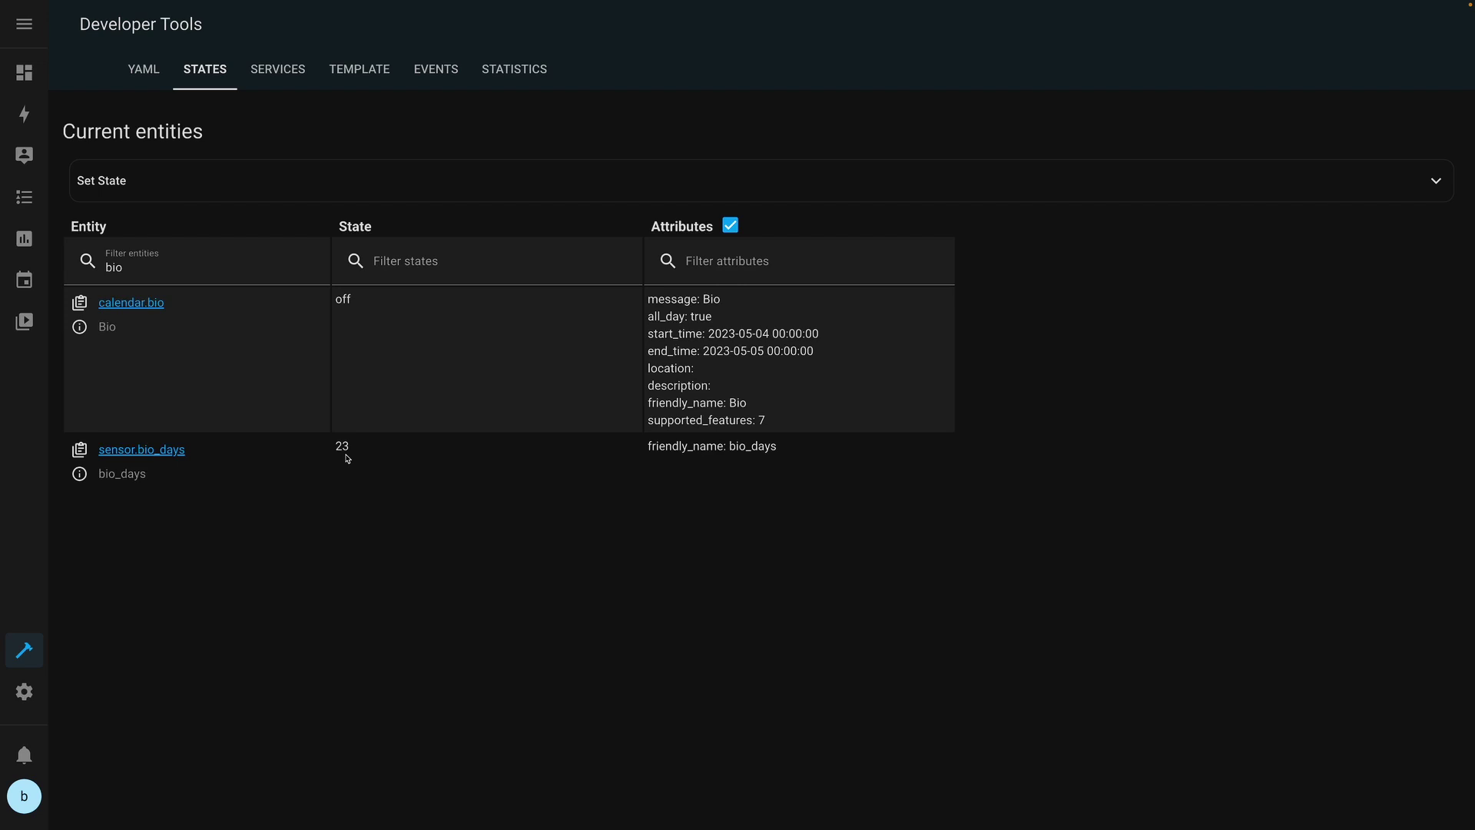
- Return to configuration.yaml in Visual Studio Code and duplicate the two-line state block of bio_days directly below itself
key(ctrl+Right)
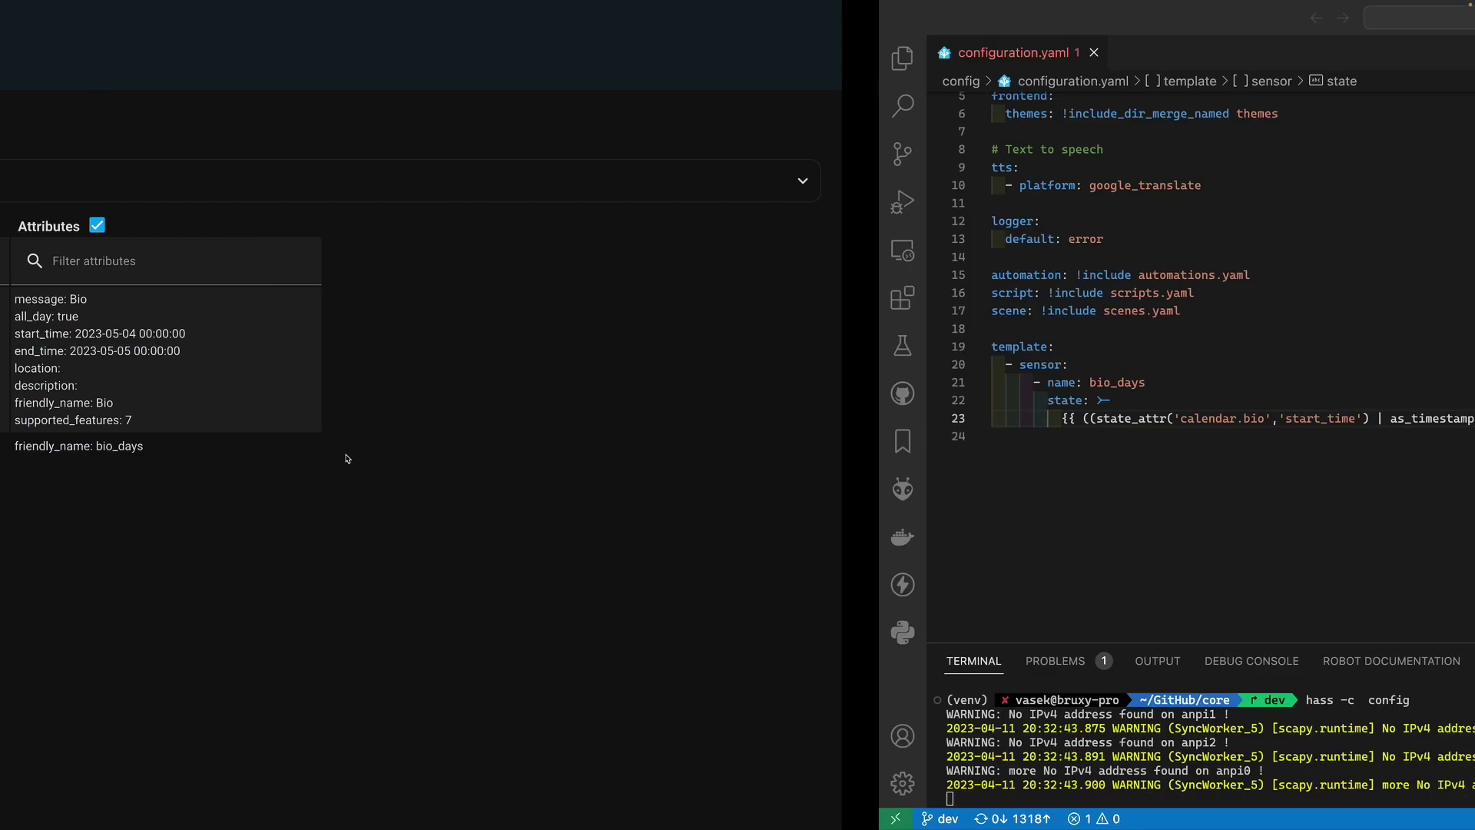
click(283, 418)
key(Up)
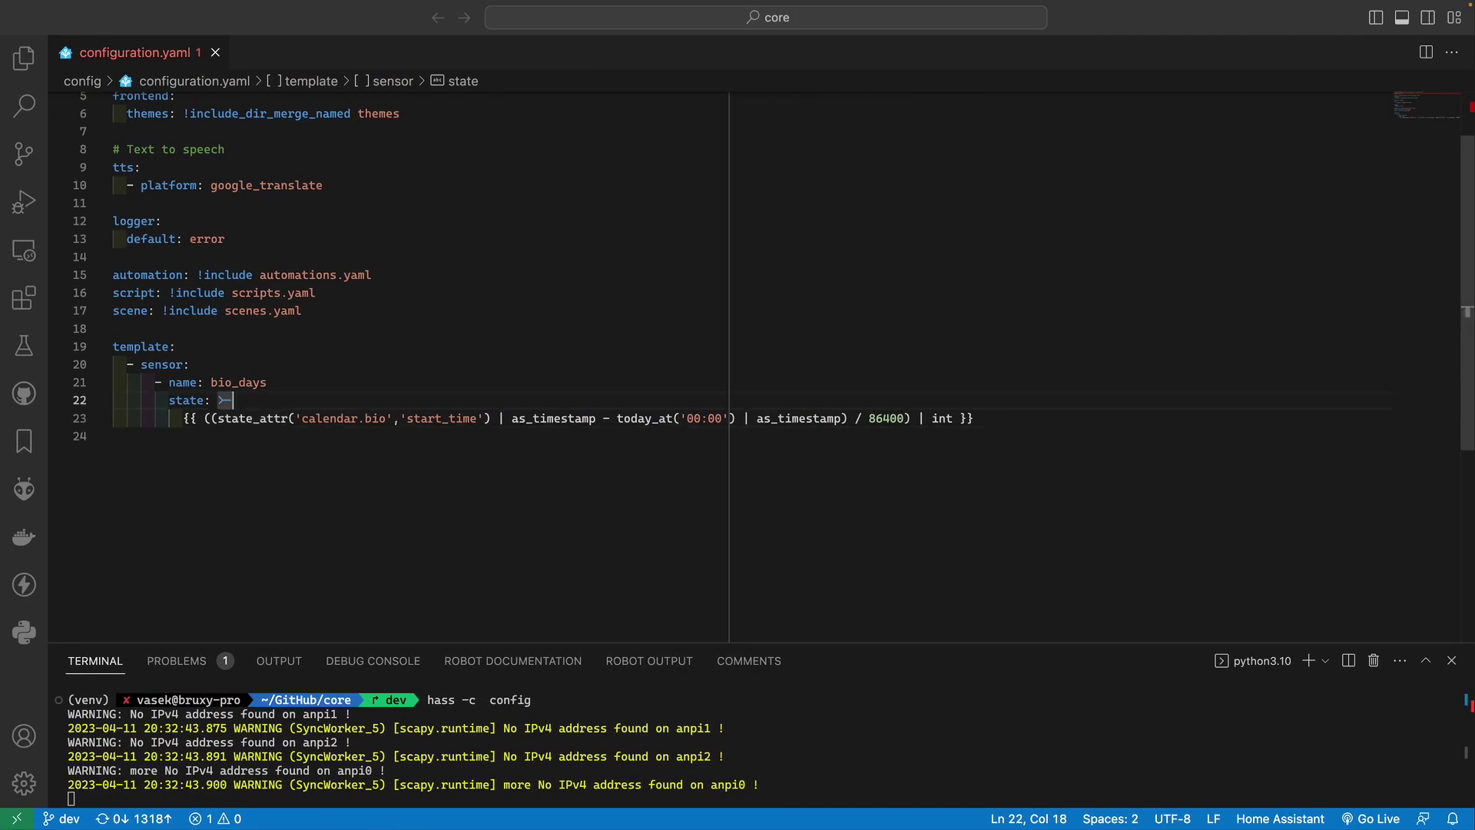
key(Home)
key(Home)
key(shift+Down)
key(shift+Down)
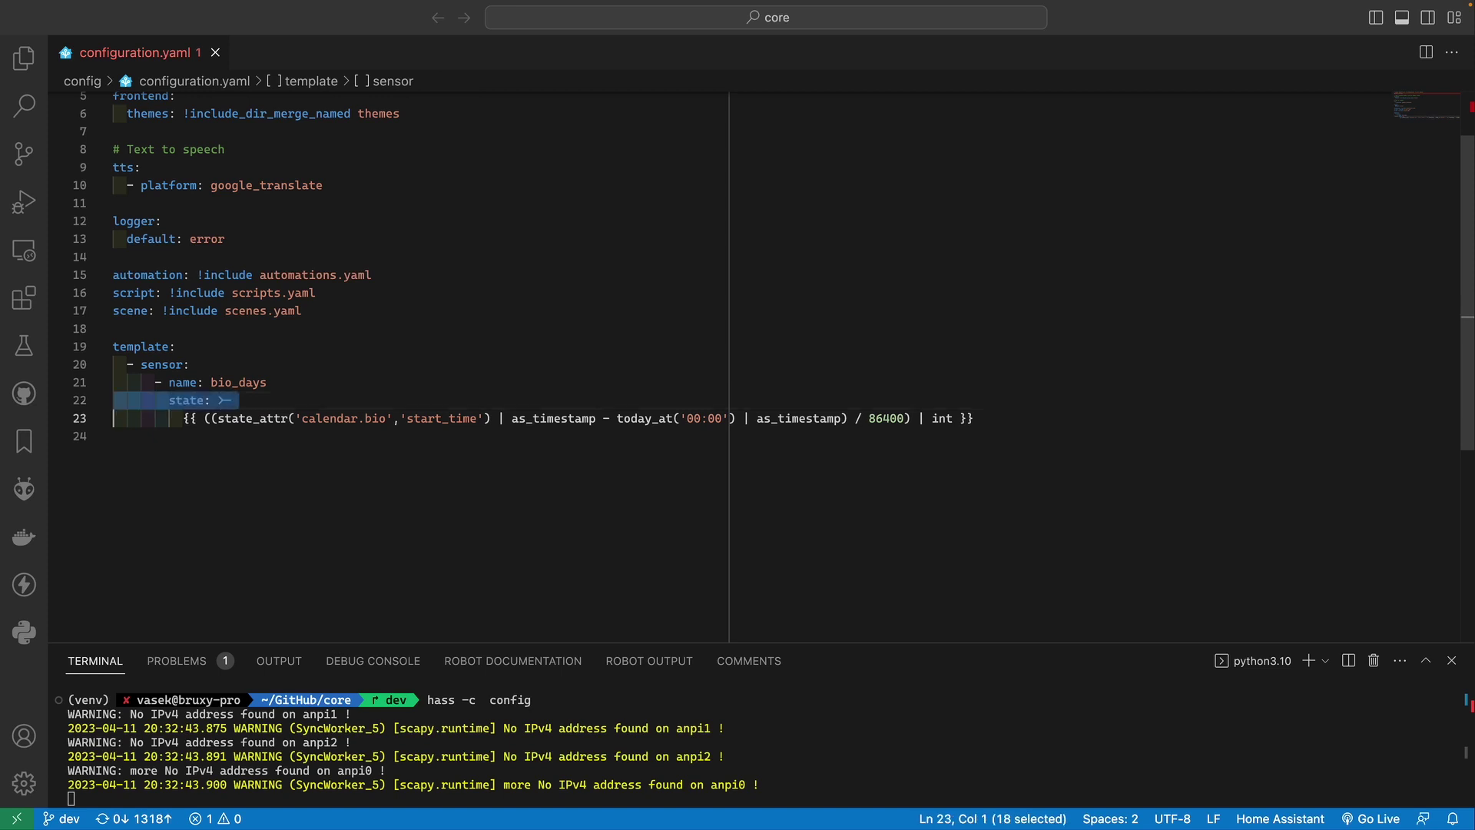
key(ctrl+c)
key(Right)
key(ctrl+v)
- Insert an attributes: key between the two state blocks, aligned with state
key(Up)
key(Up)
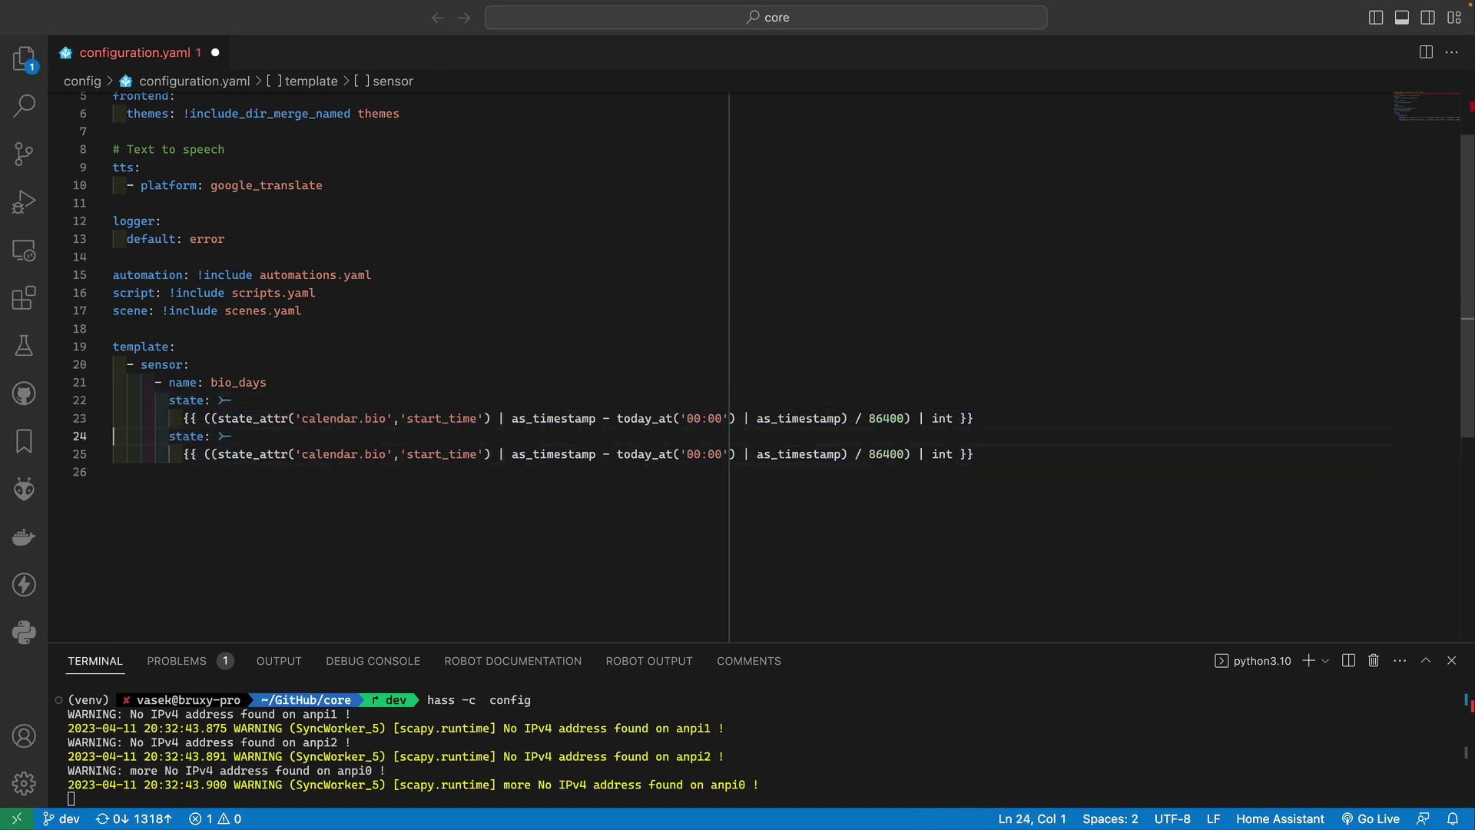
key(Left)
key(Return)
key(BackSpace)
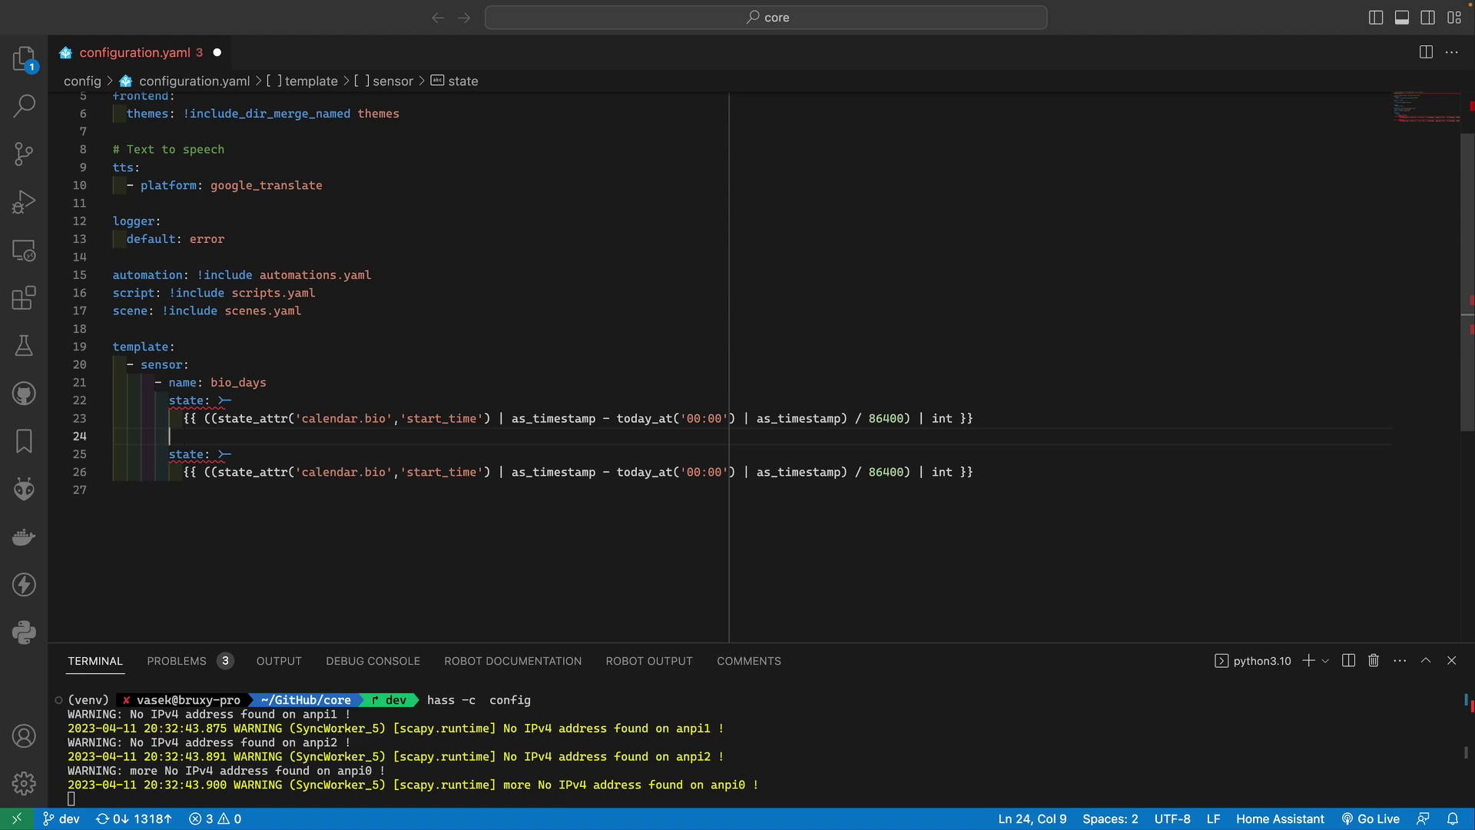
text(attr)
key(Return)
- Indent the duplicated state block one level under attributes and rename its key to days
key(Down)
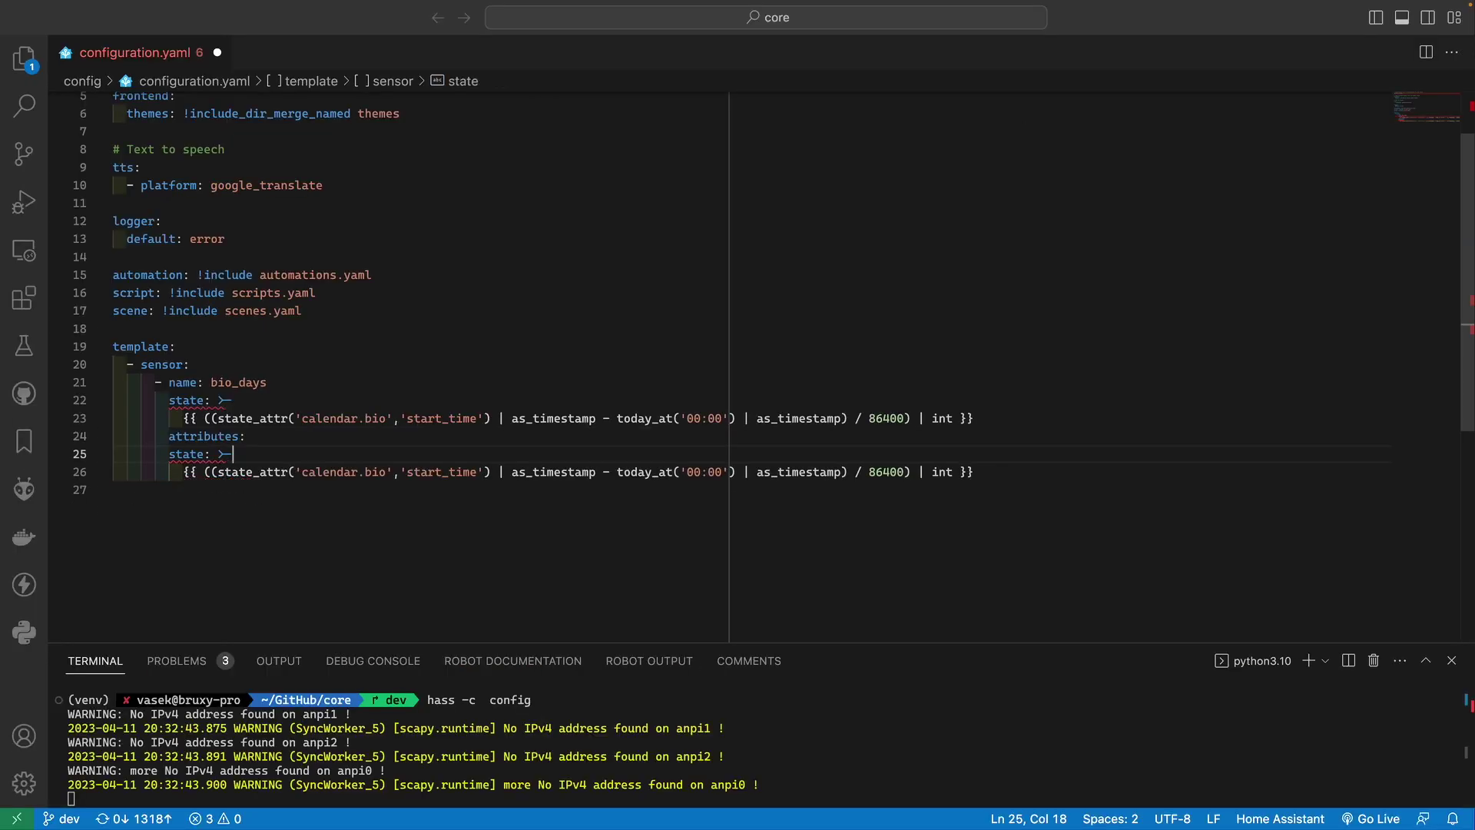
key(Home)
key(Home)
key(shift+Down)
key(shift+Down)
key(Tab)
key(Left)
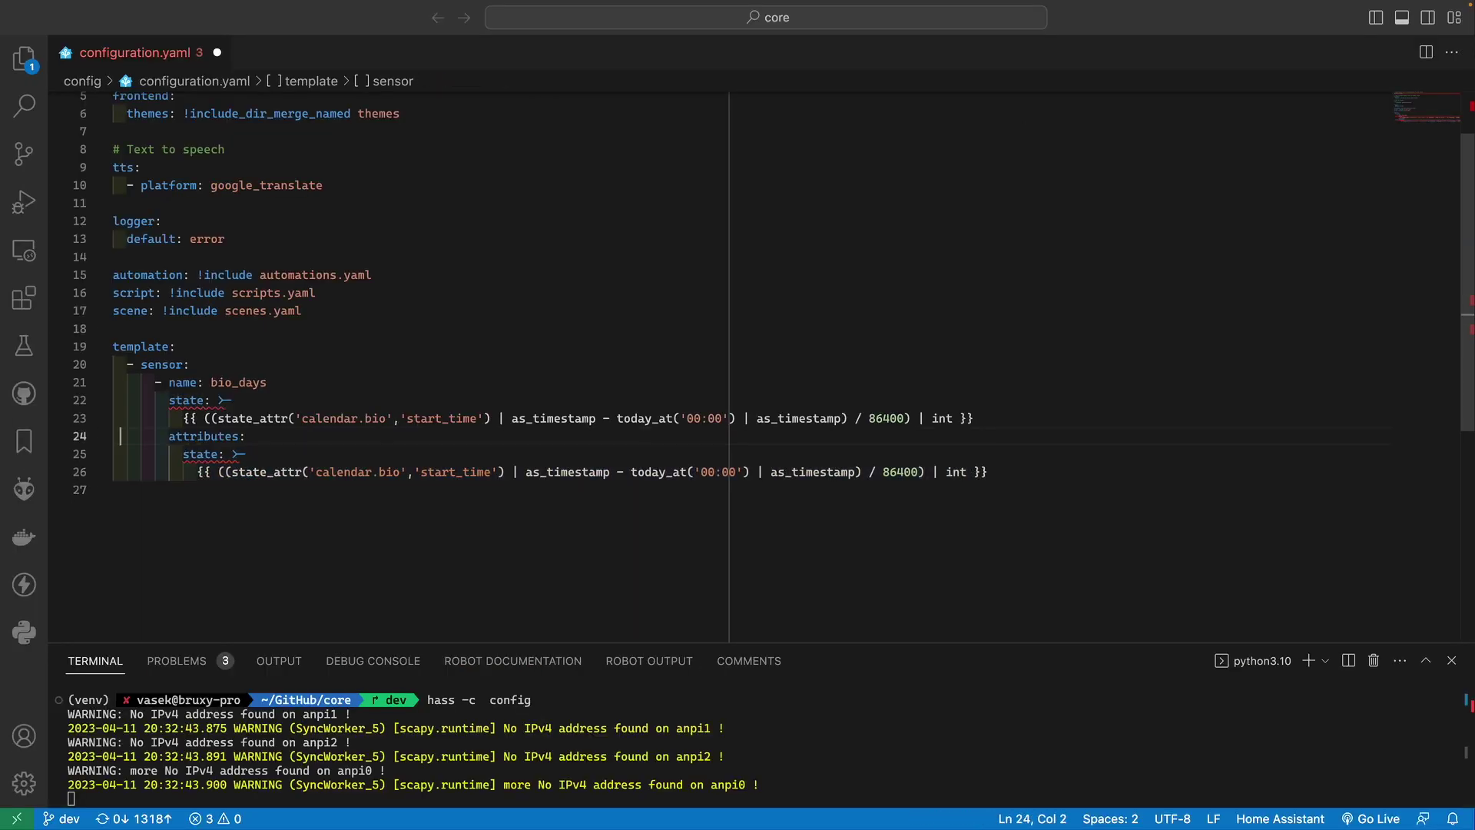
double_click(200, 453)
text(days)
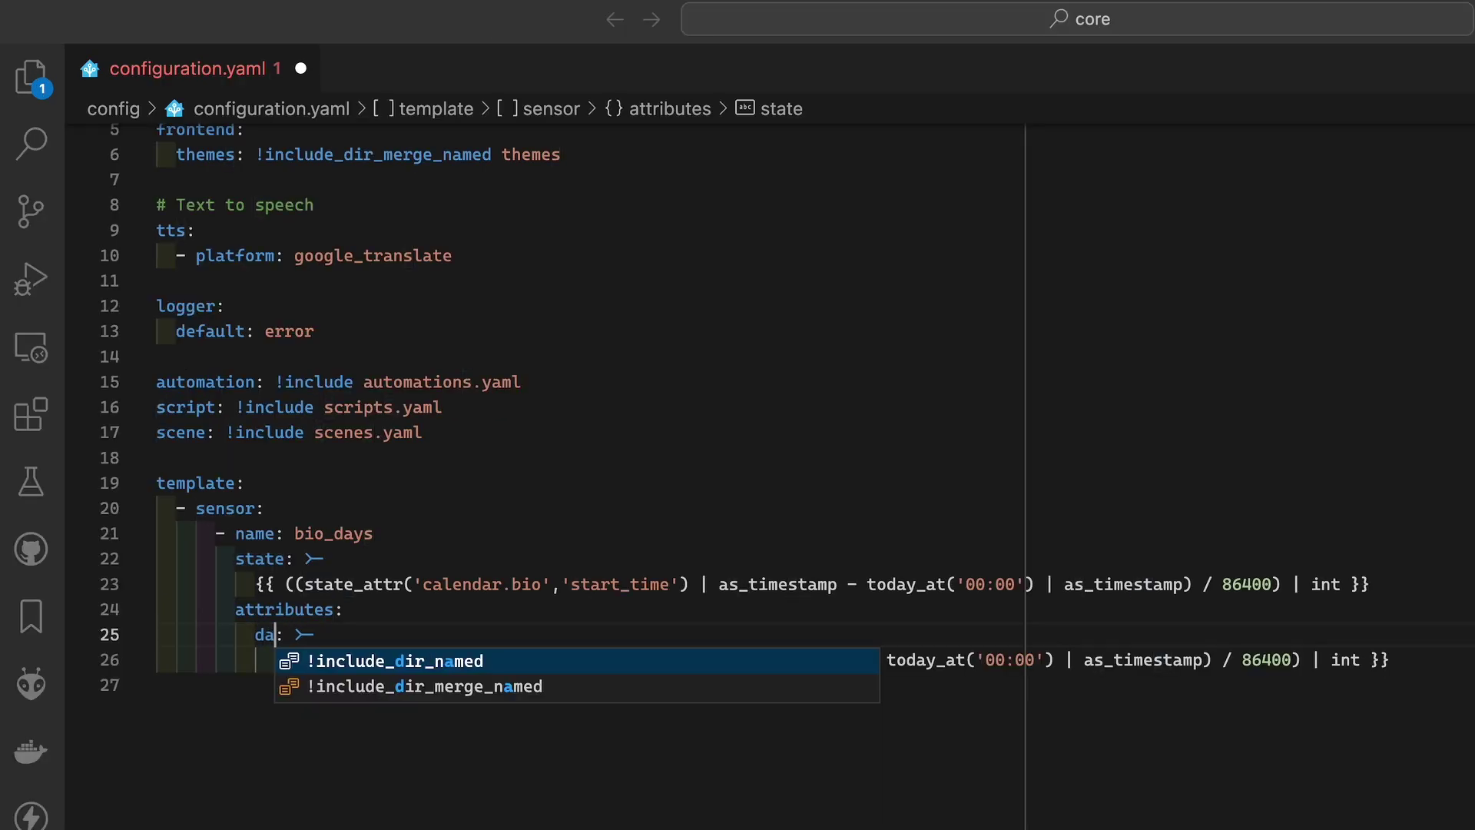
- Wrap the bio_days state expression in min( ... ,2) to cap it at 2, and save the file
click(211, 418)
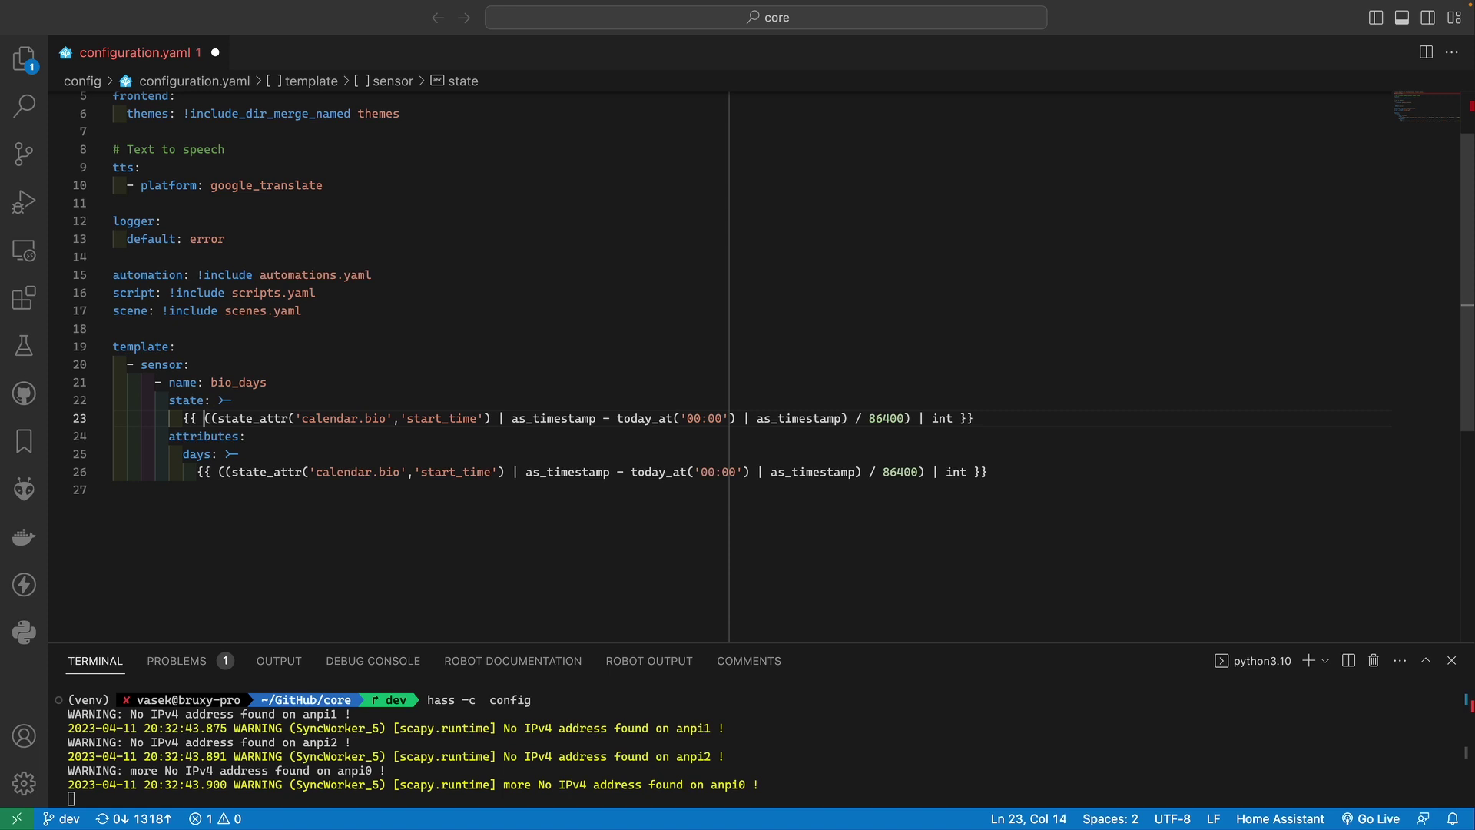
text(min()
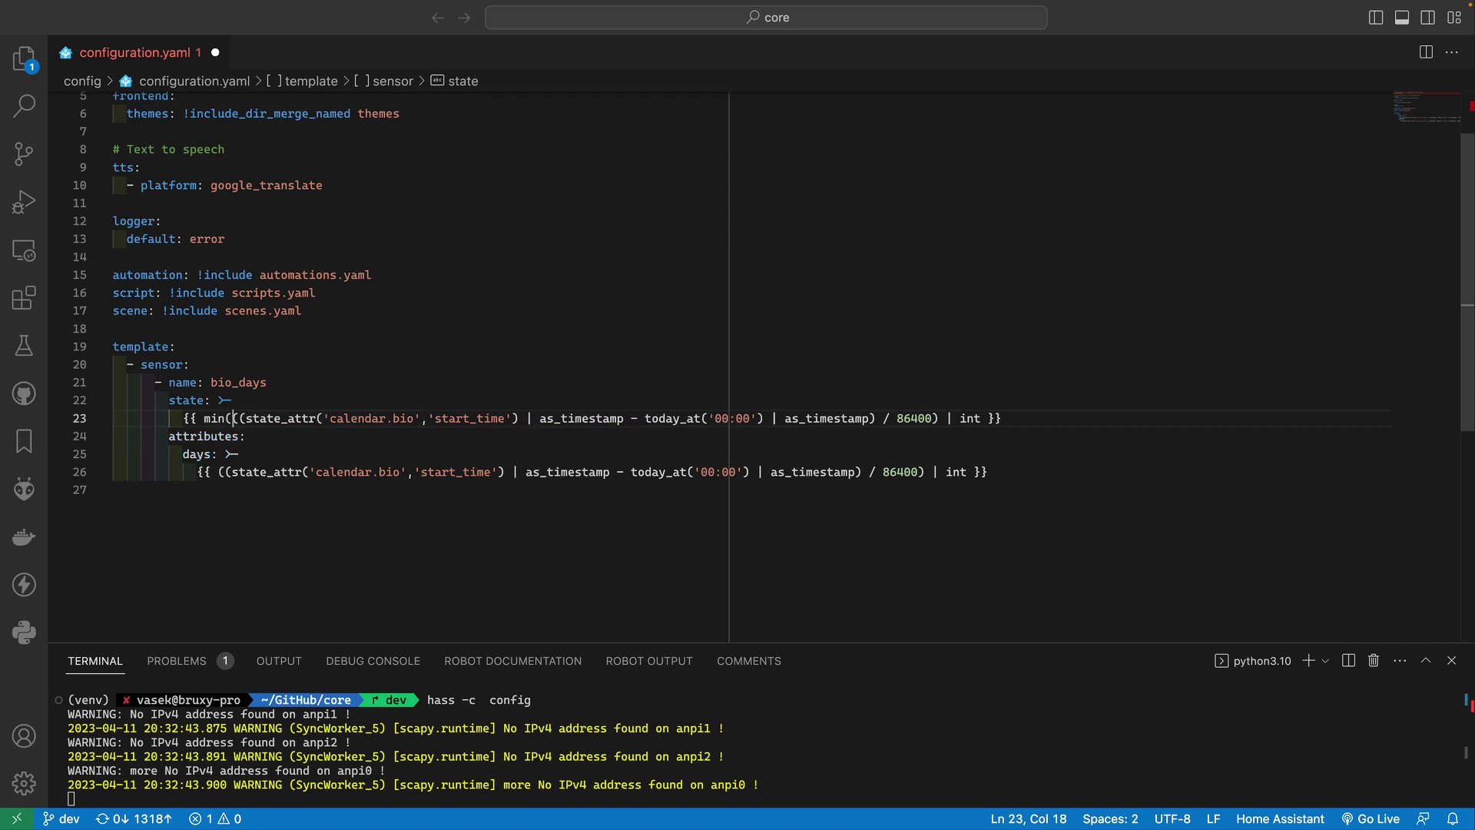
click(983, 421)
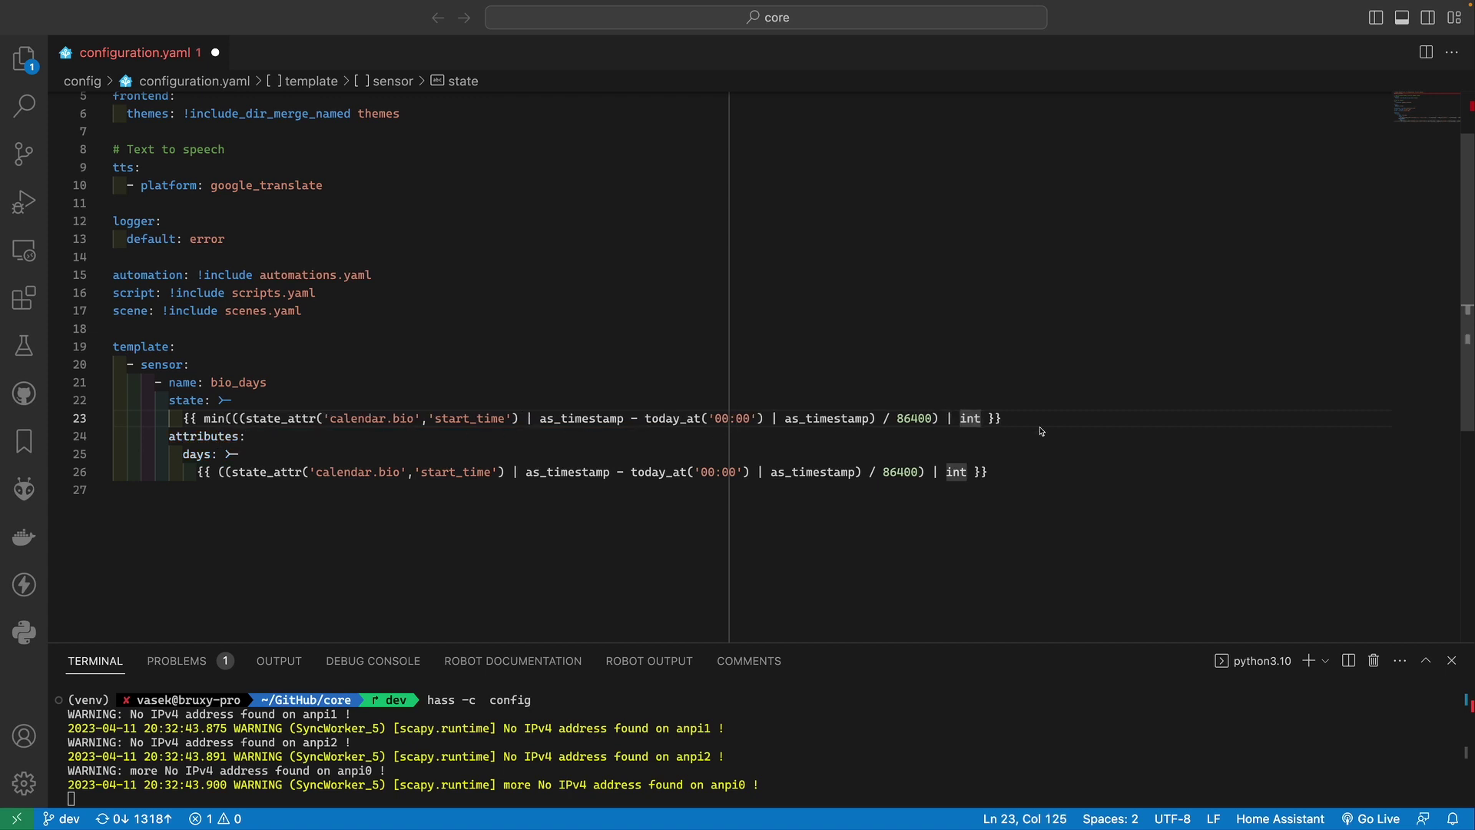
text(,2))
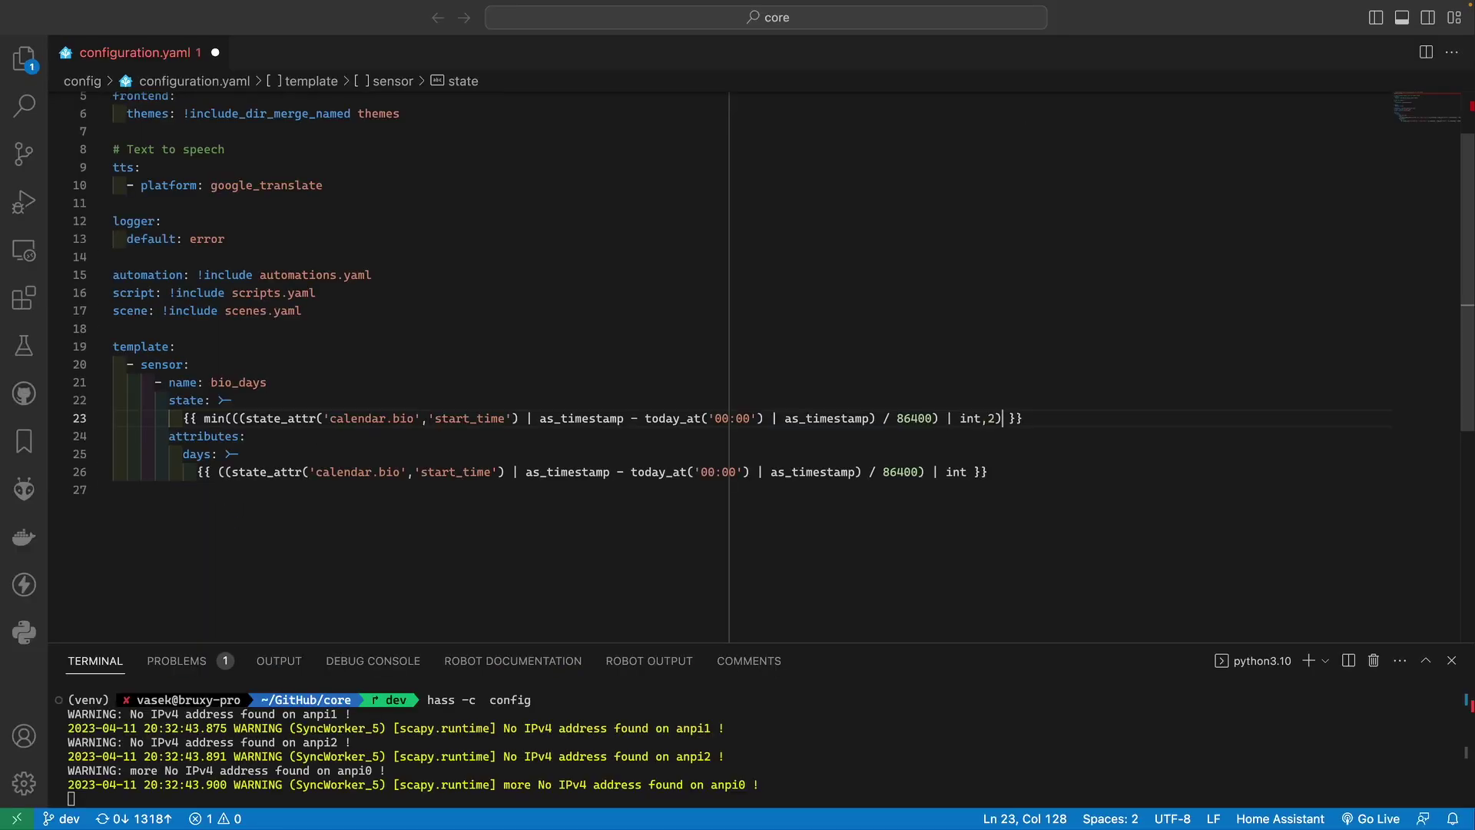
key(super+s)
- Duplicate the entire bio_days sensor definition, including its attributes, directly below the original
key(Up)
key(Up)
key(Home)
key(Home)
key(shift+Down)
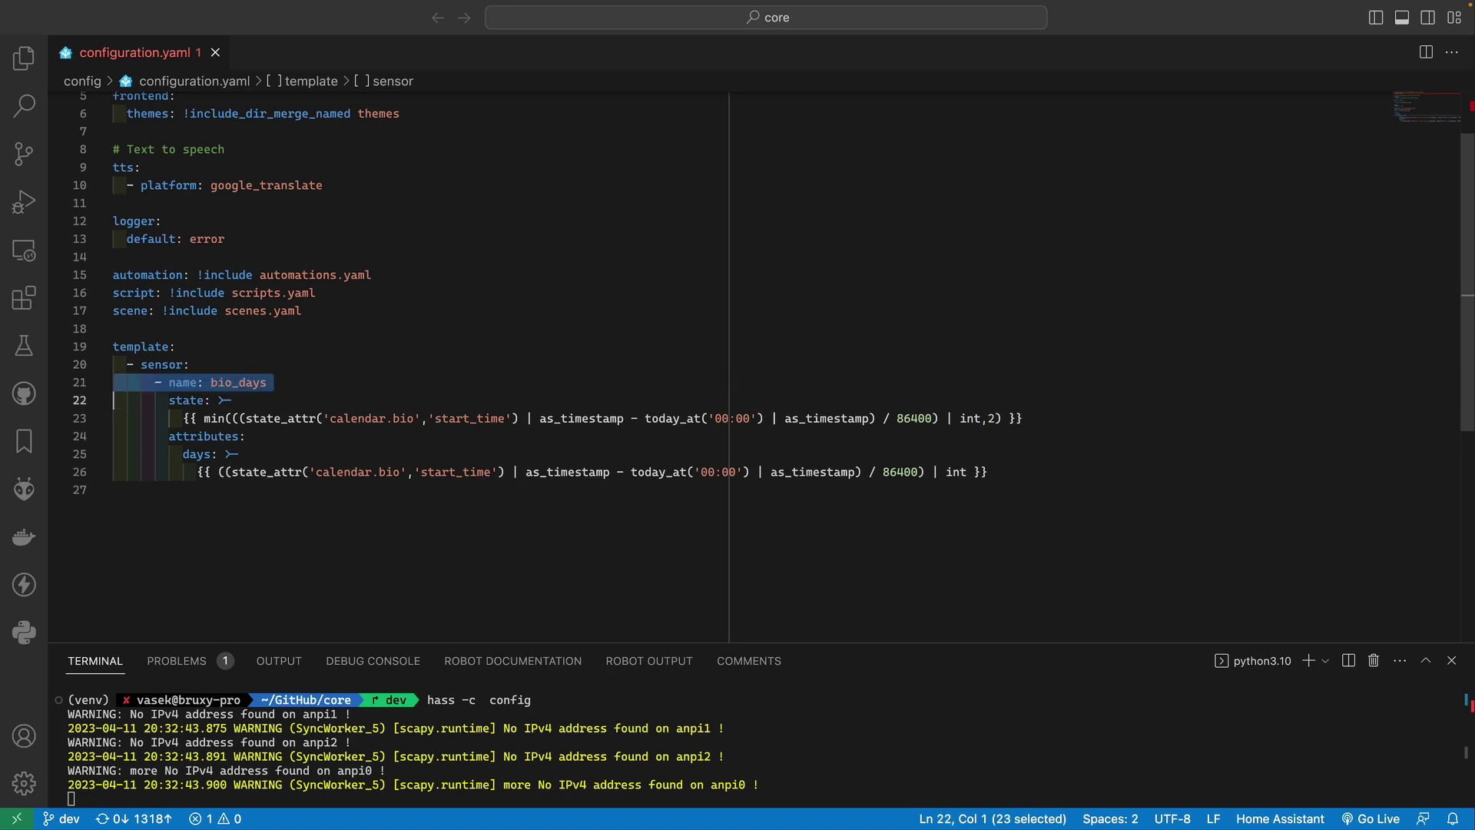
key(shift+Down)
key(shift+Down)
key(shift+Down)
key(shift+Down)
key(shift+Down)
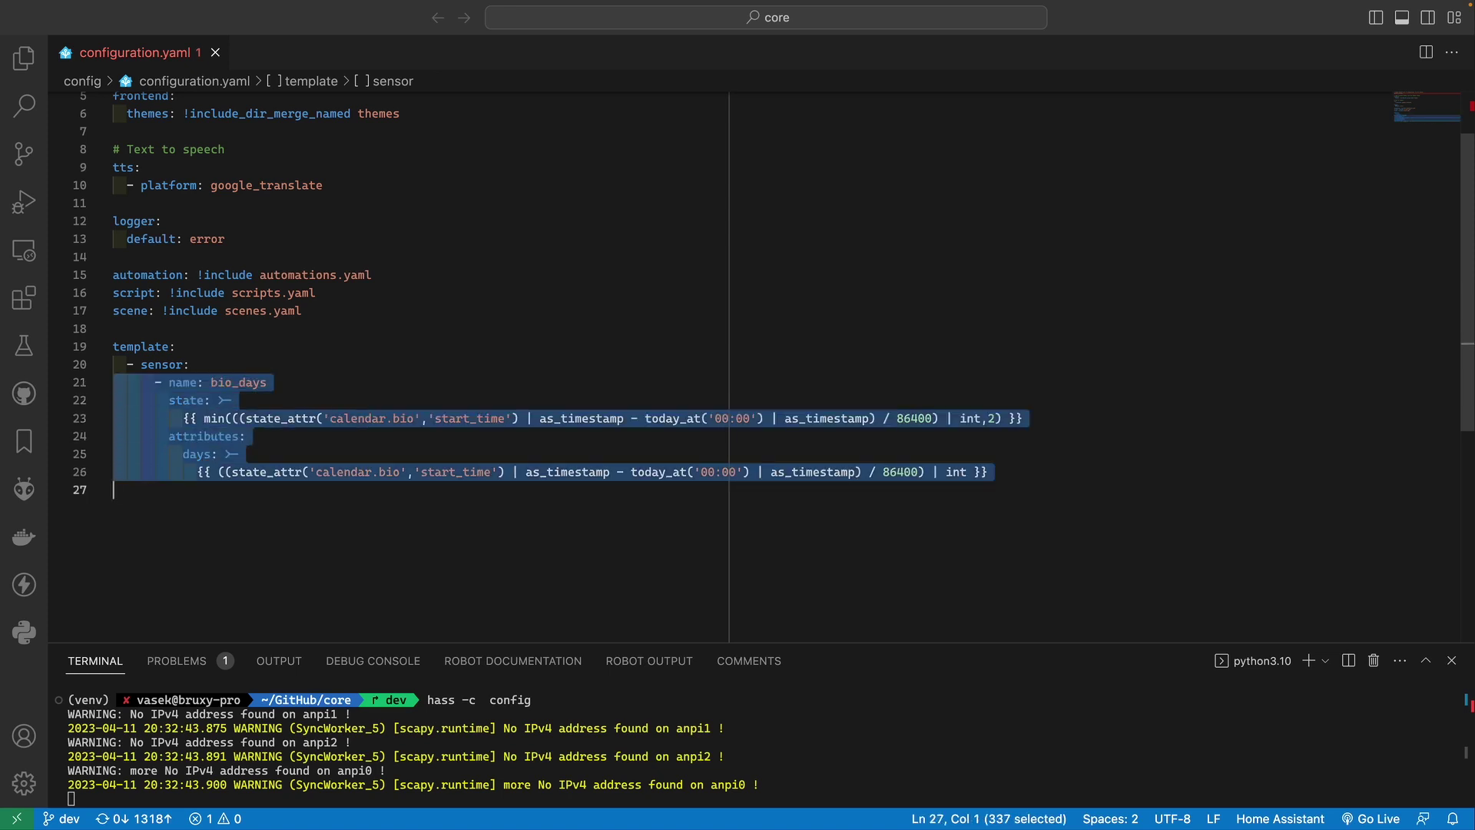
key(super+c)
key(Escape)
key(super+v)
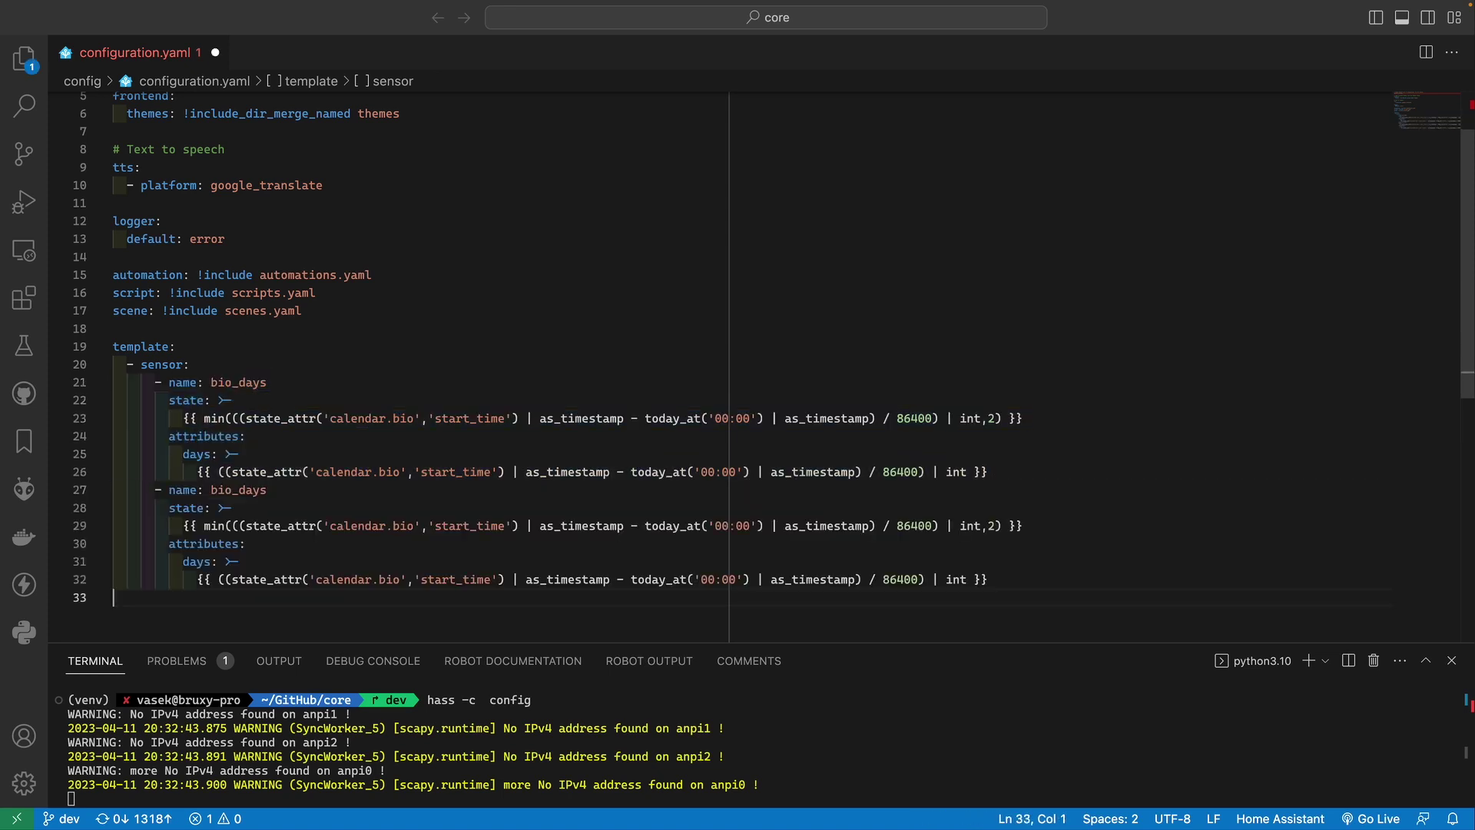
- Rename the duplicated bio_days sensor to general_days
click(233, 493)
key(alt+BackSpace)
text(general)
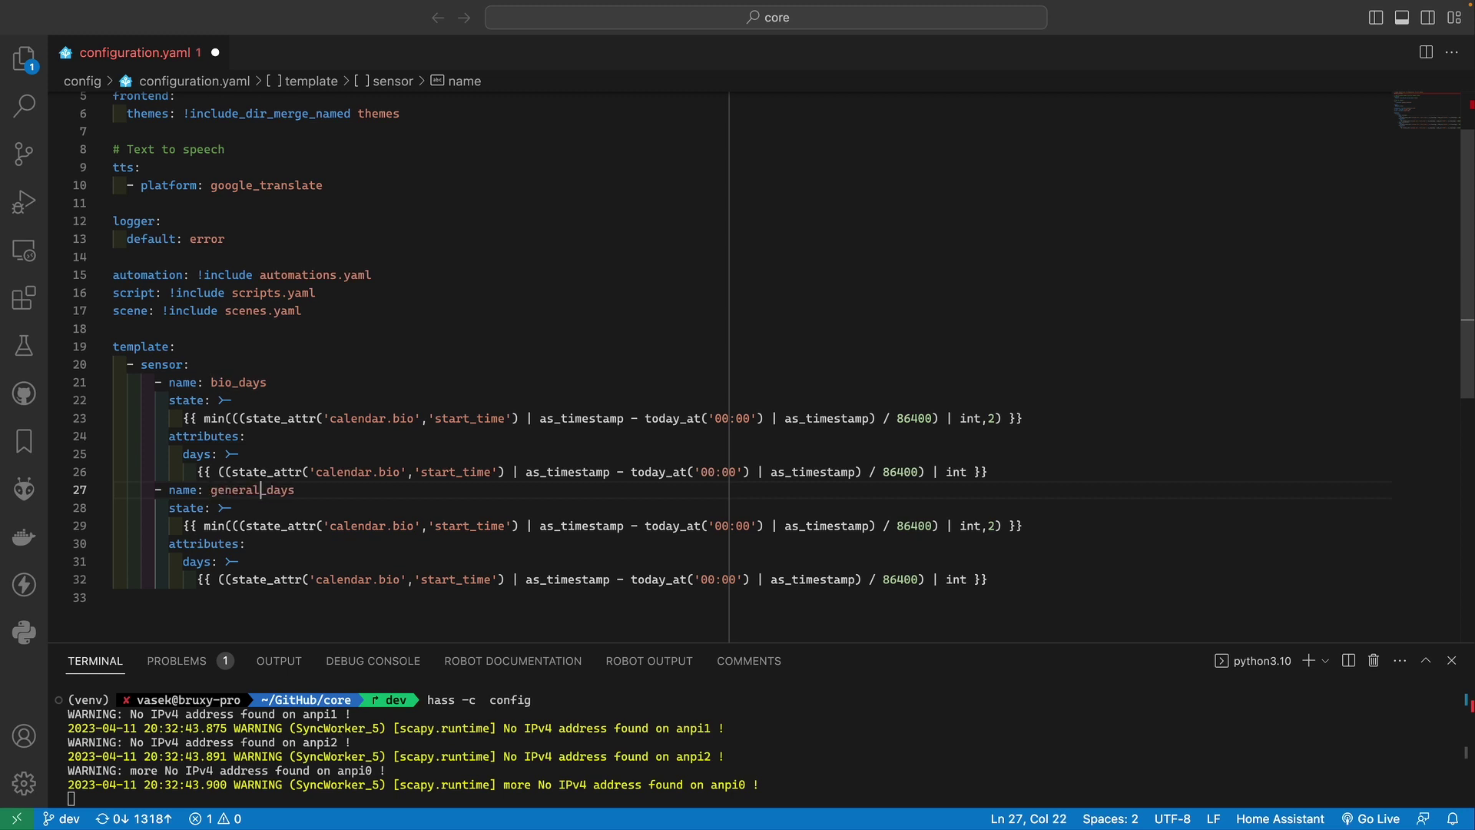
- Replace calendar.bio with calendar.general in the state and days expressions of general_days, and save the file
key(Down)
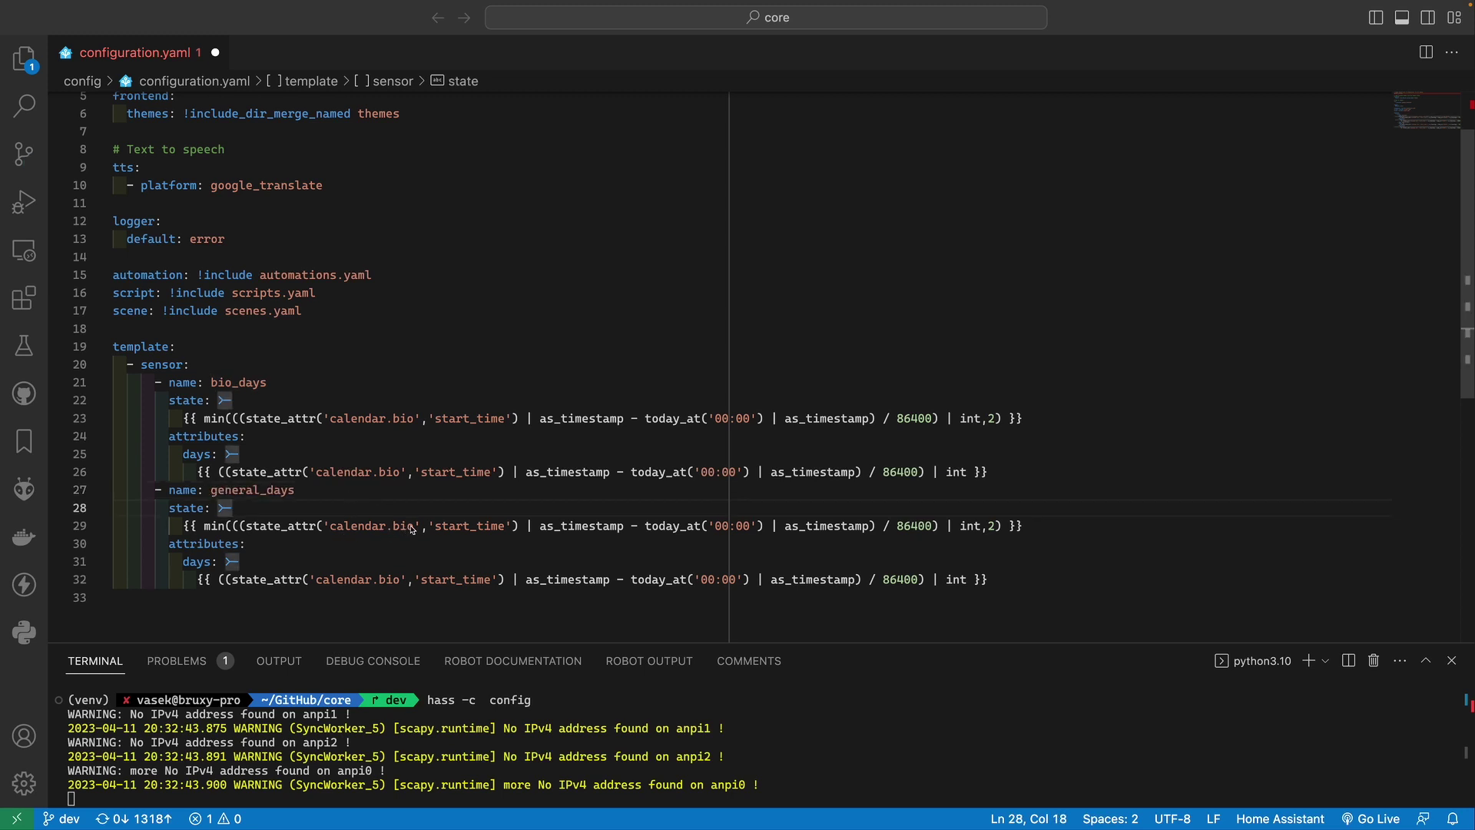
double_click(407, 526)
text(general)
key(Down)
key(Down)
key(Down)
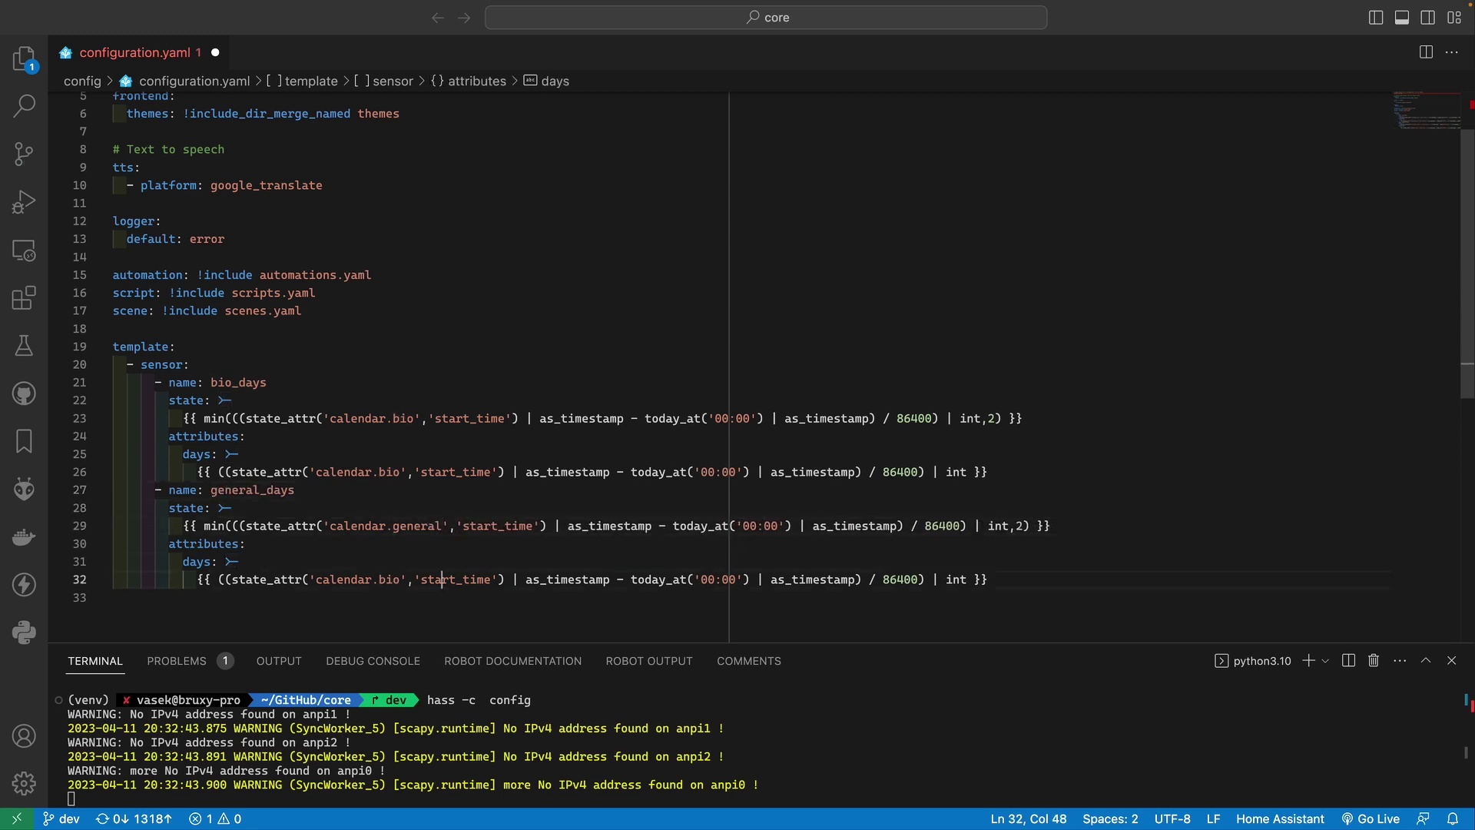
key(Left)
key(Left)
key(Left)
key(Left)
key(Left)
key(Left)
key(alt+BackSpace)
text(general)
key(super+s)
- Switch to Home Assistant, reload the template entities in Developer Tools, and return to the entity states
key(ctrl+Left)
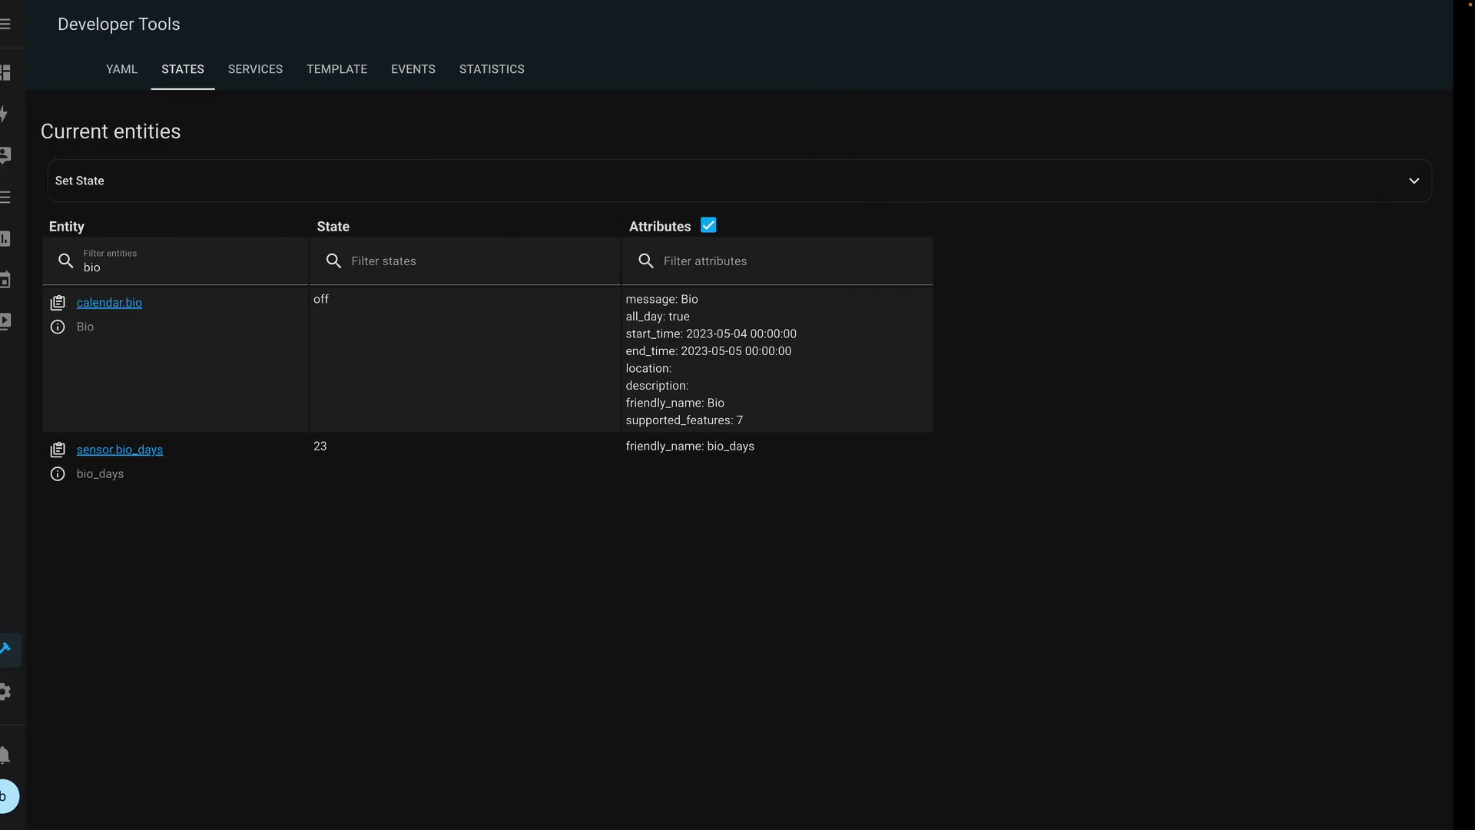
click(121, 70)
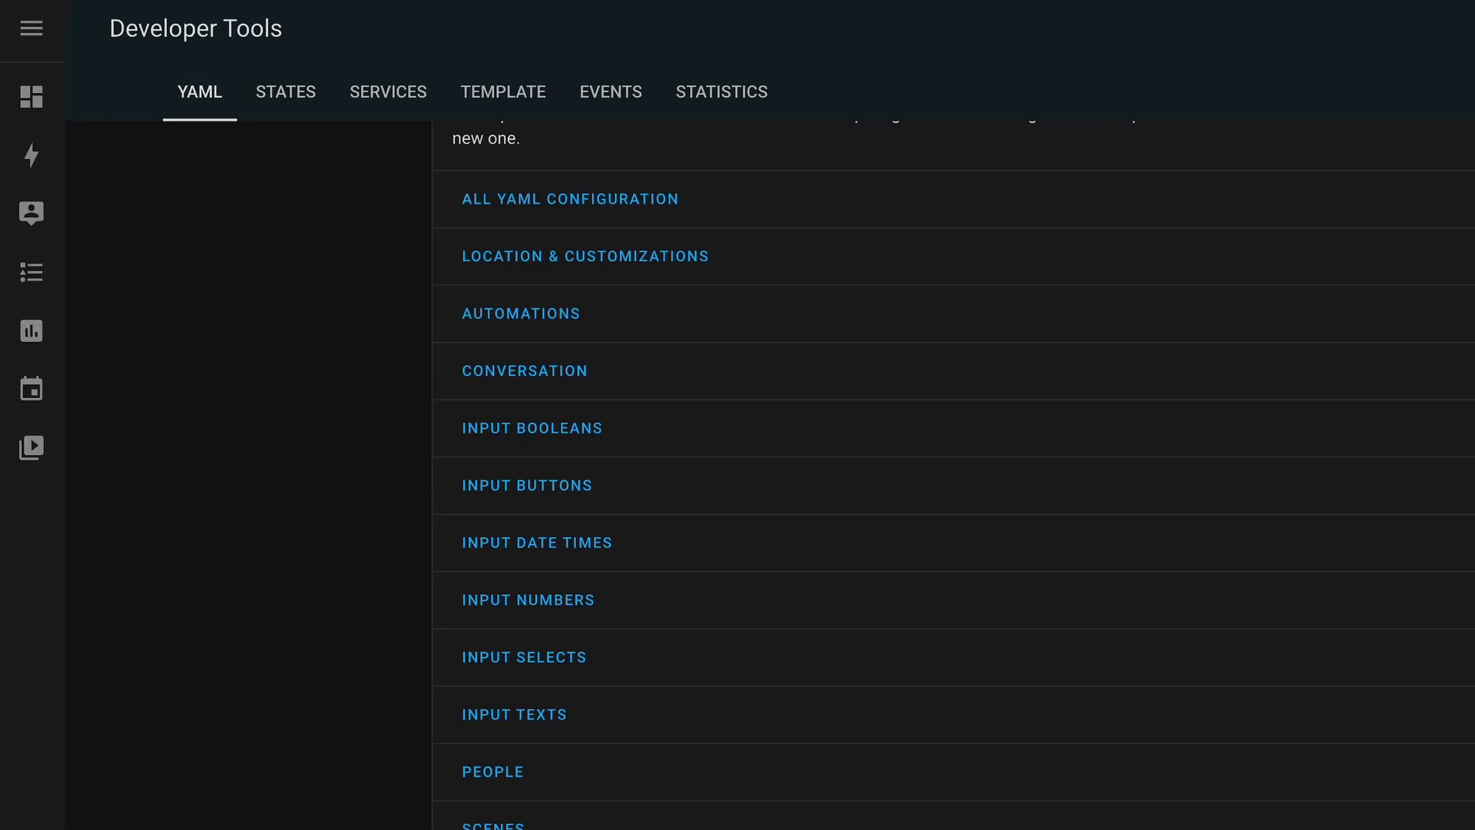
click(285, 91)
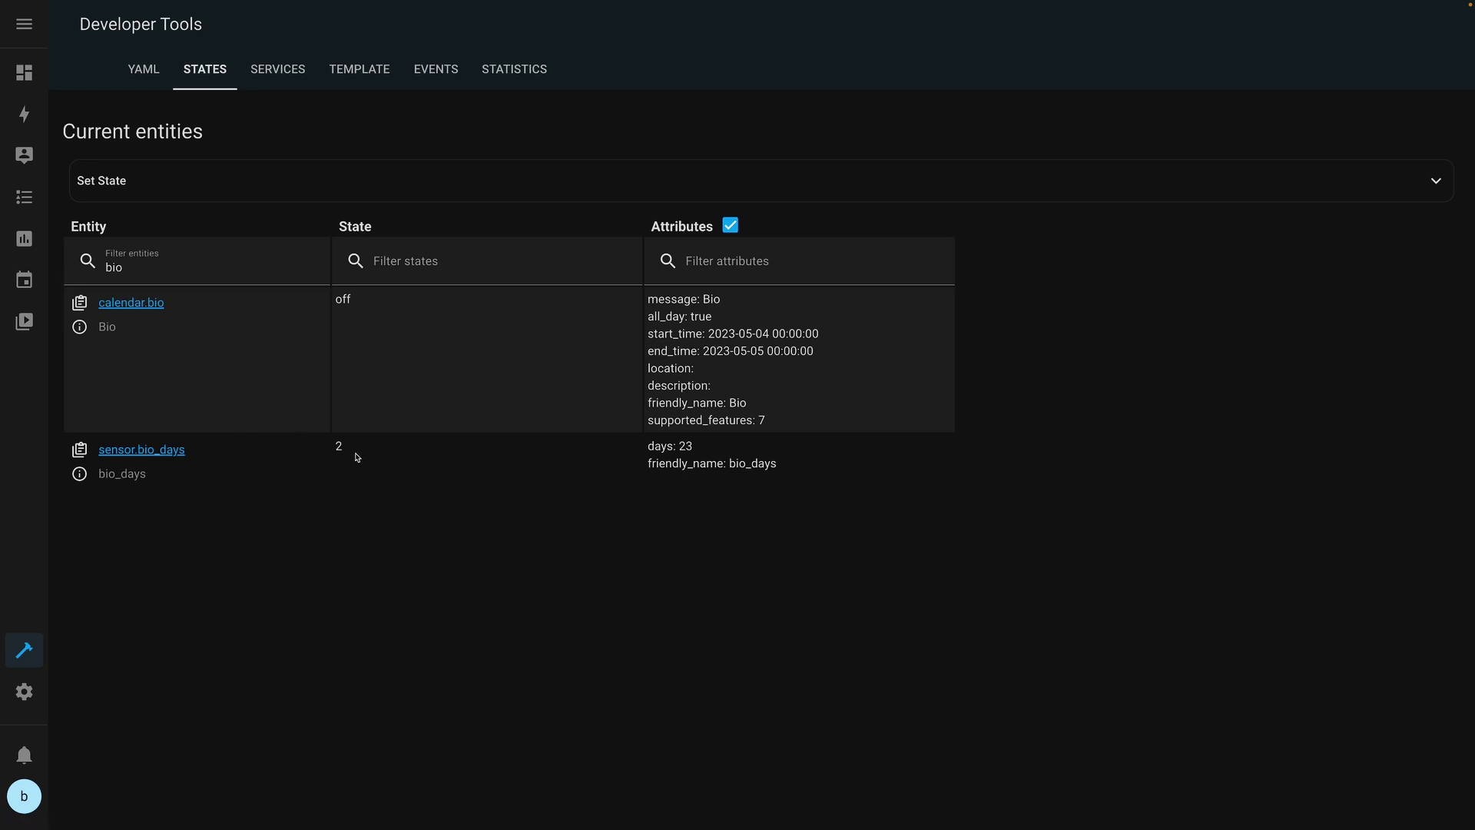
- Filter the current entities by "gener" to check the general calendar and general_days sensor
click(148, 271)
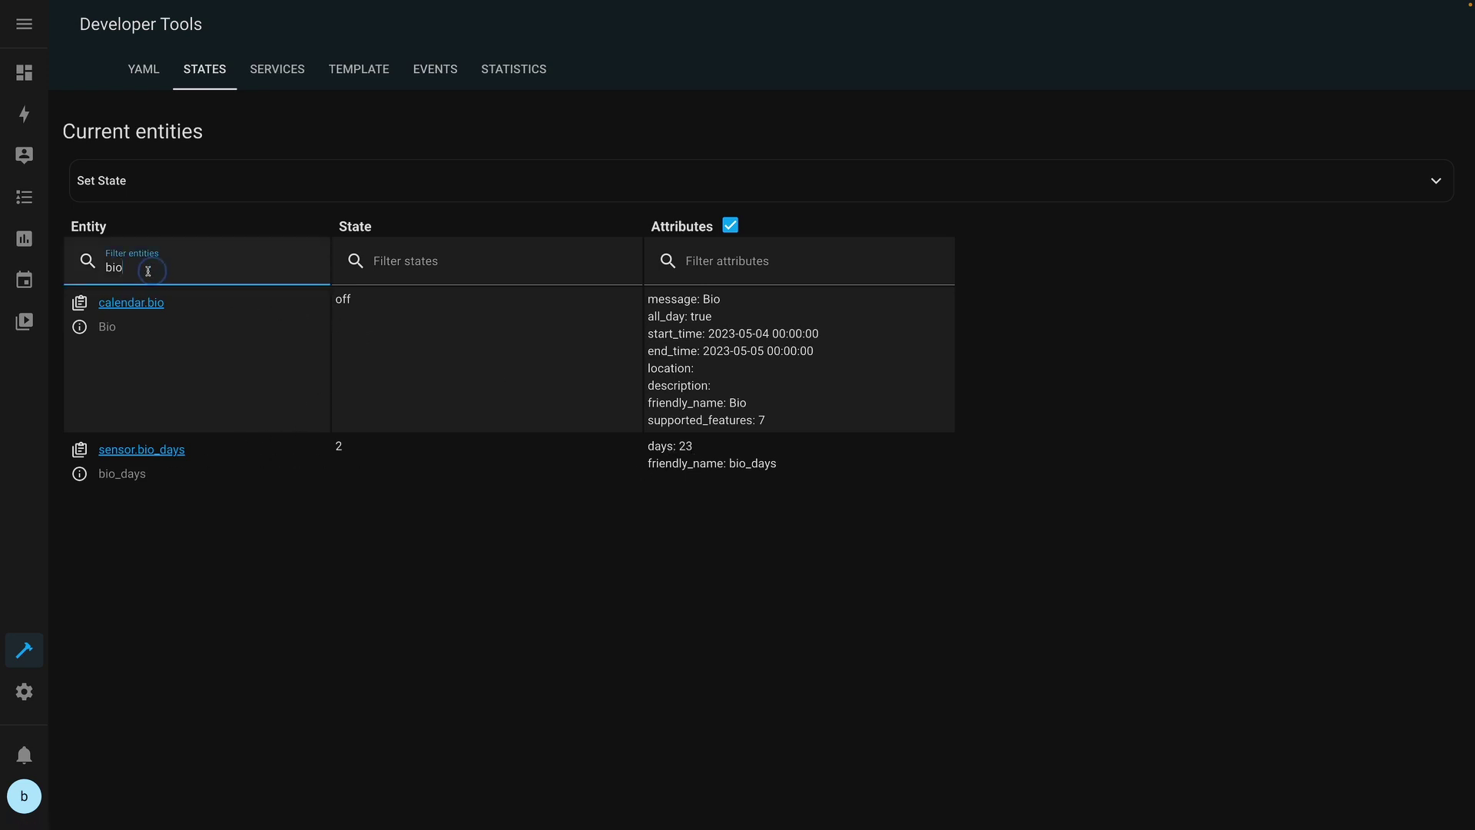
drag(148, 270, 91, 274)
text(gener)
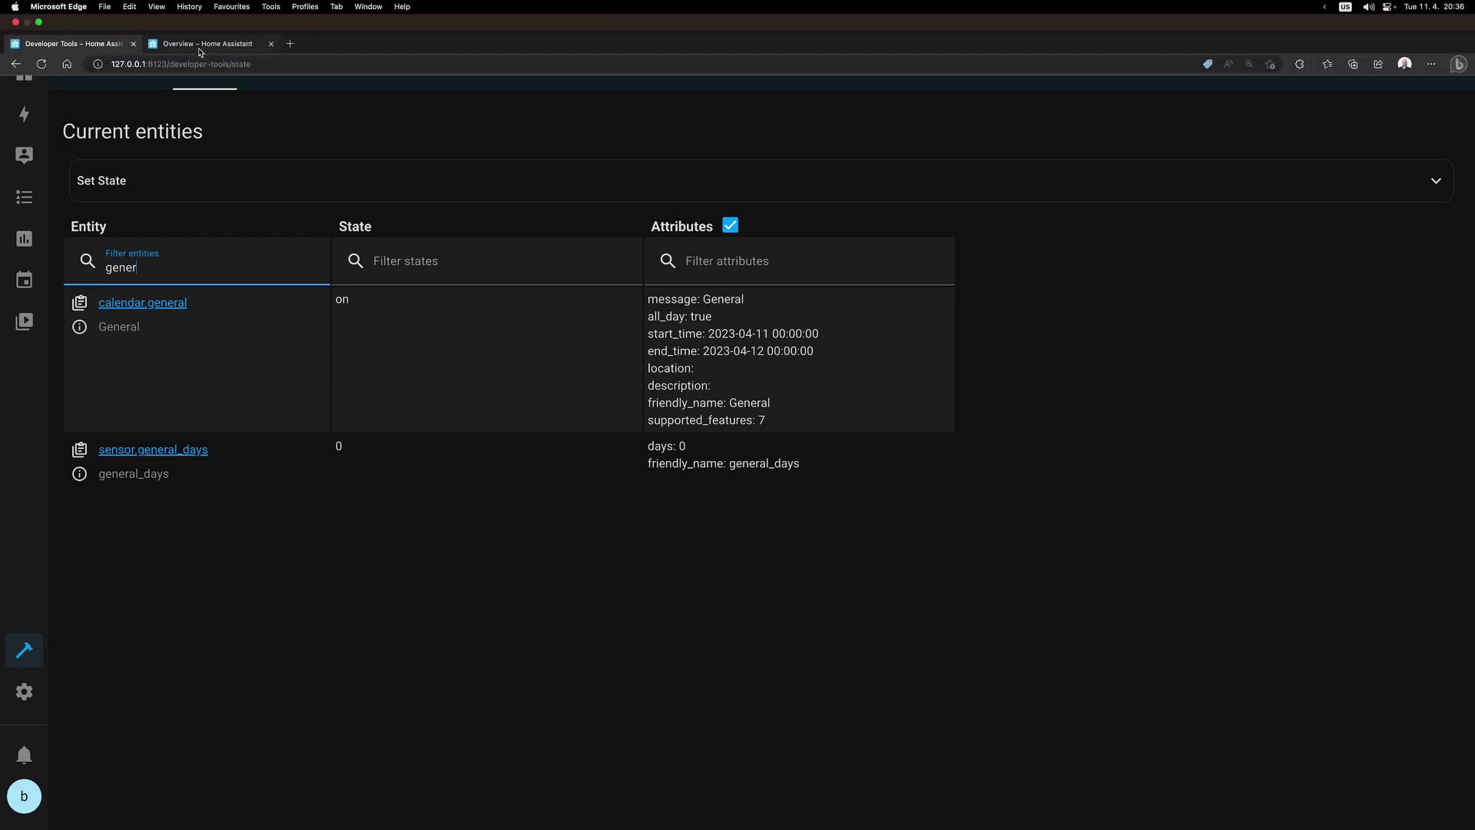
- In the other Home Assistant instance's House view, turn off Kiosk Mode and open the waste-bin grid card for editing
click(203, 14)
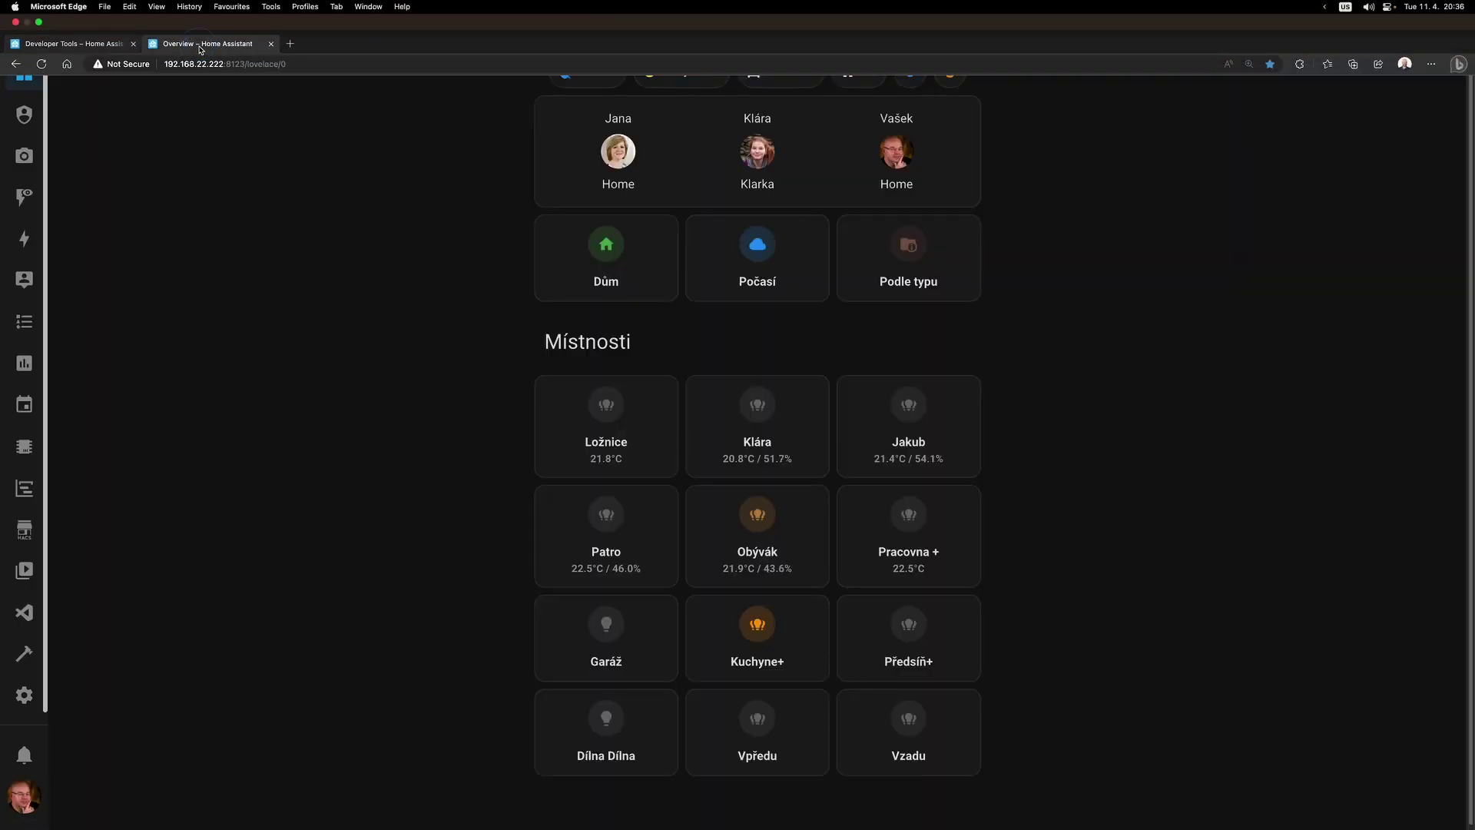
click(561, 273)
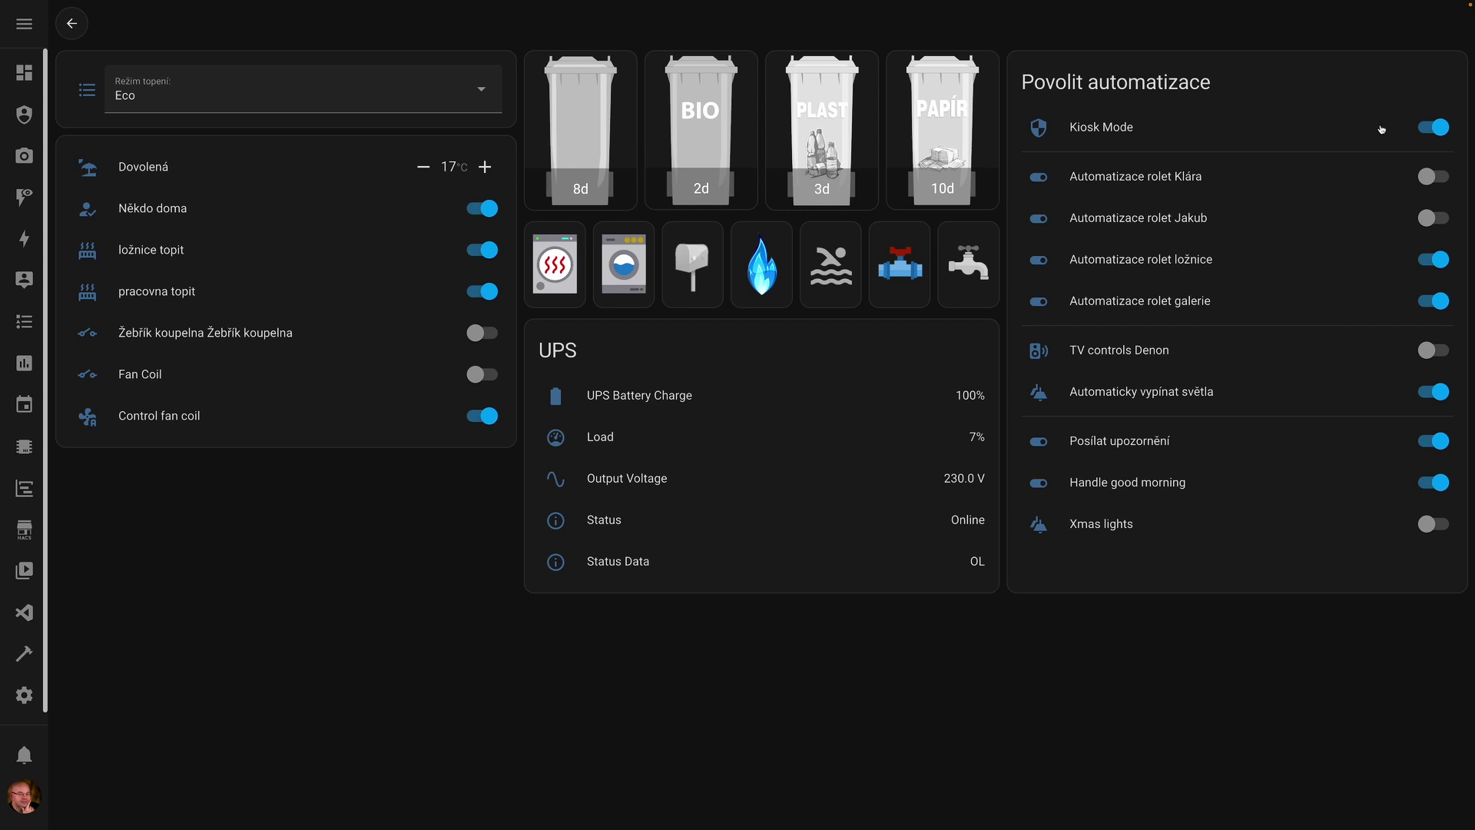
click(1443, 132)
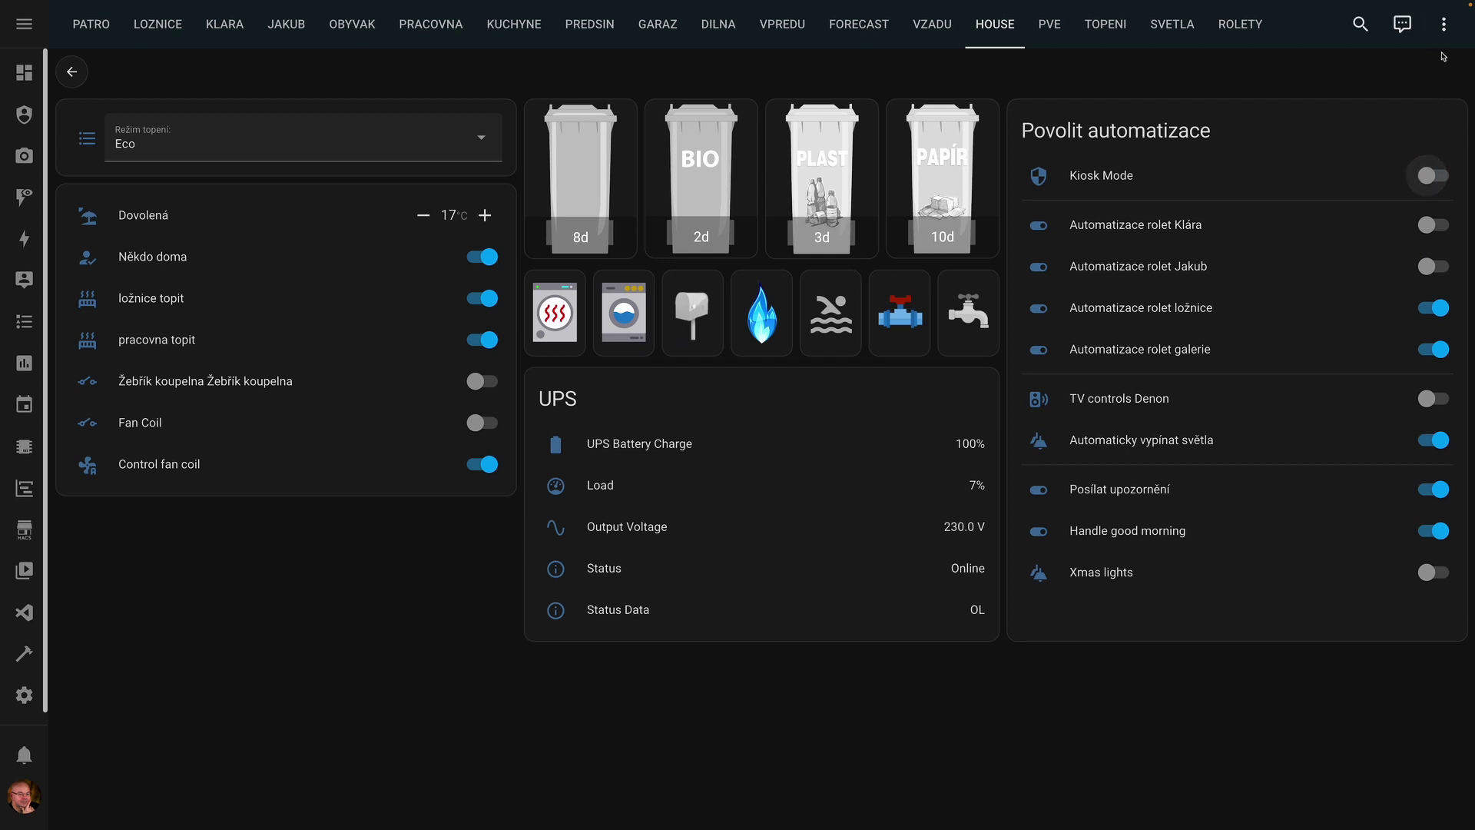
click(1443, 24)
click(1408, 72)
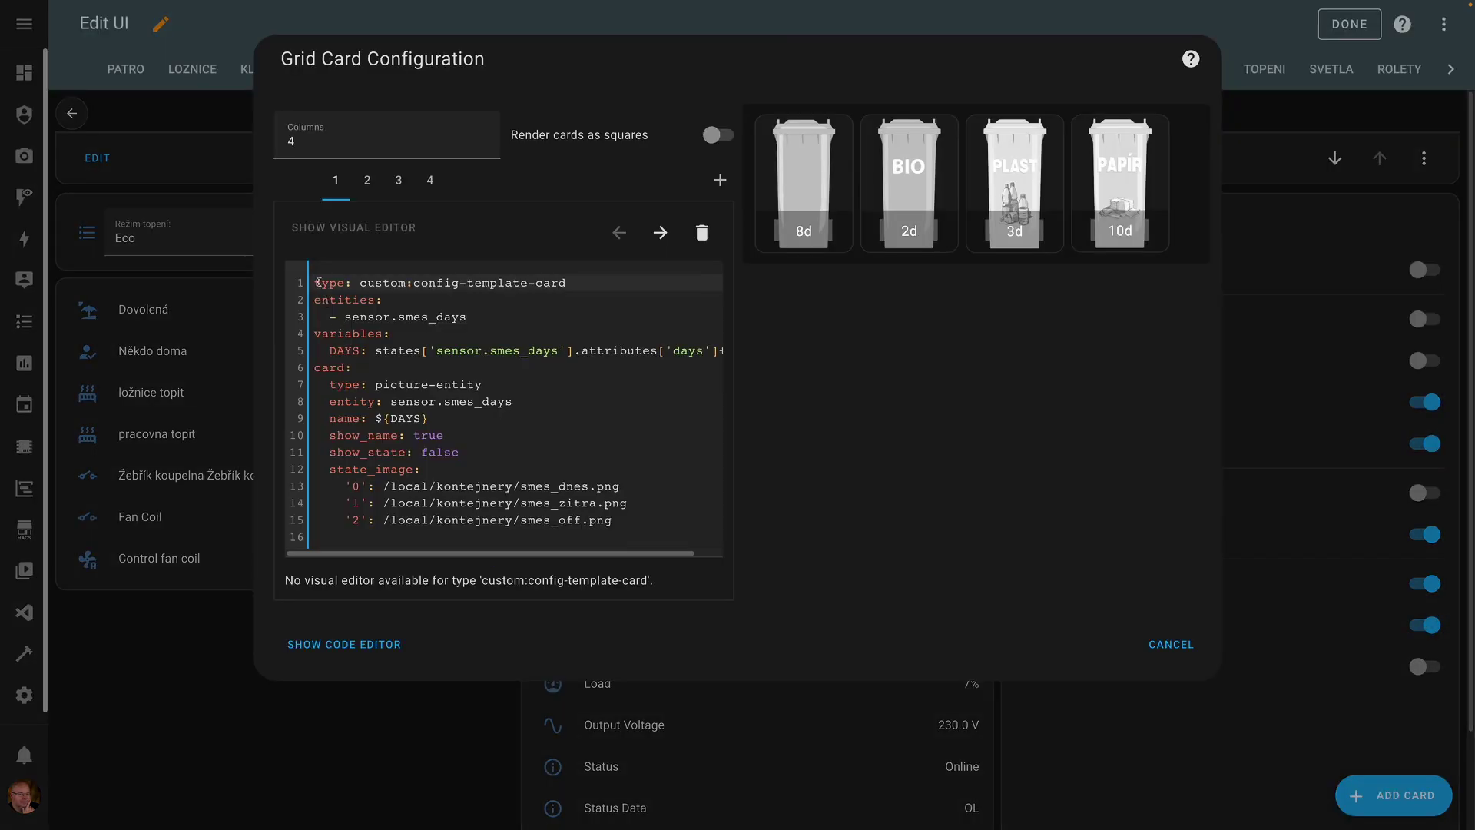
- Examine the first bin card's picture-entity block, its entity and the state_image paths for states 0, 1 and 2
drag(320, 388, 330, 537)
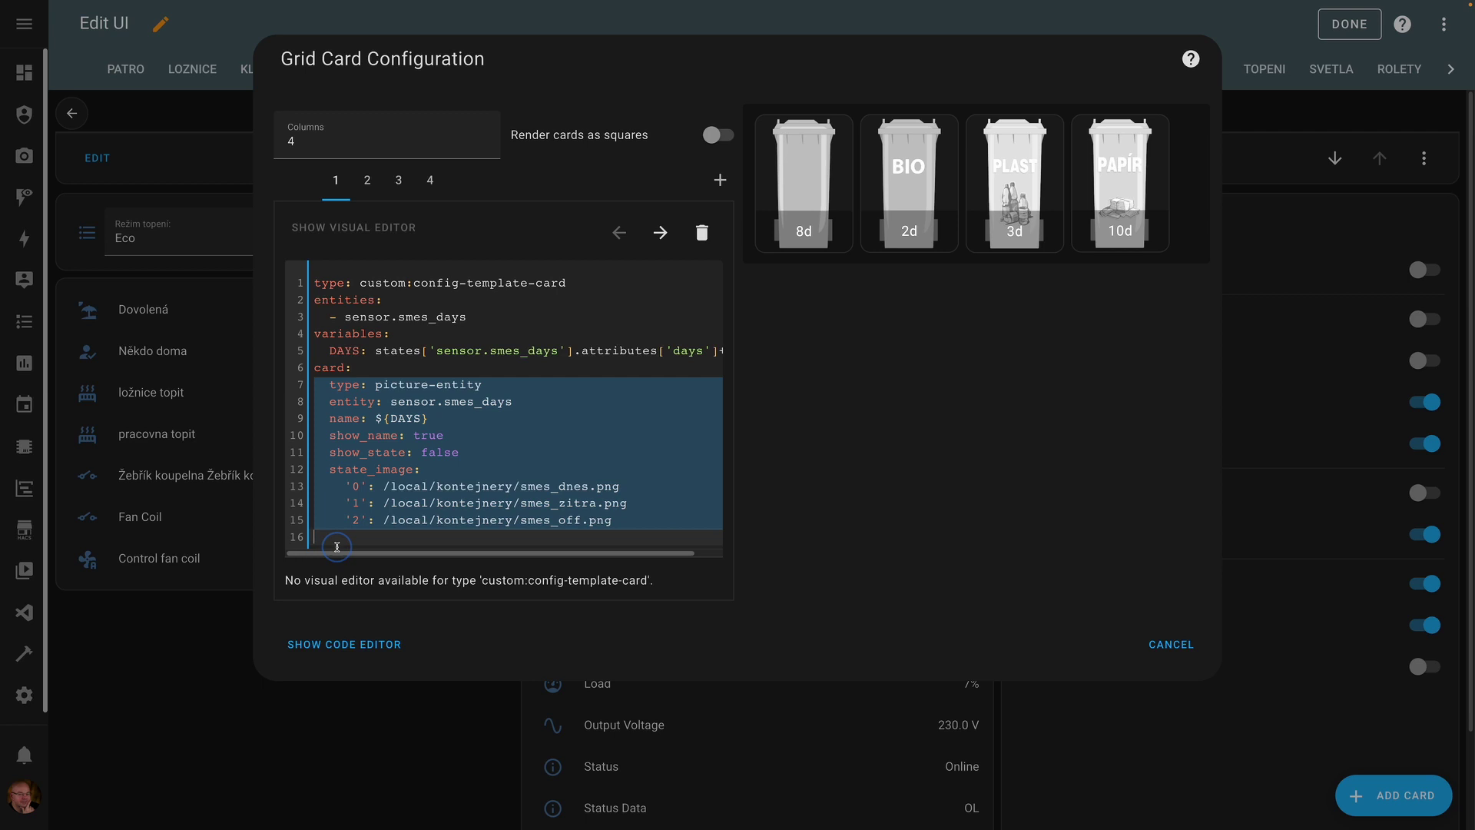
click(516, 438)
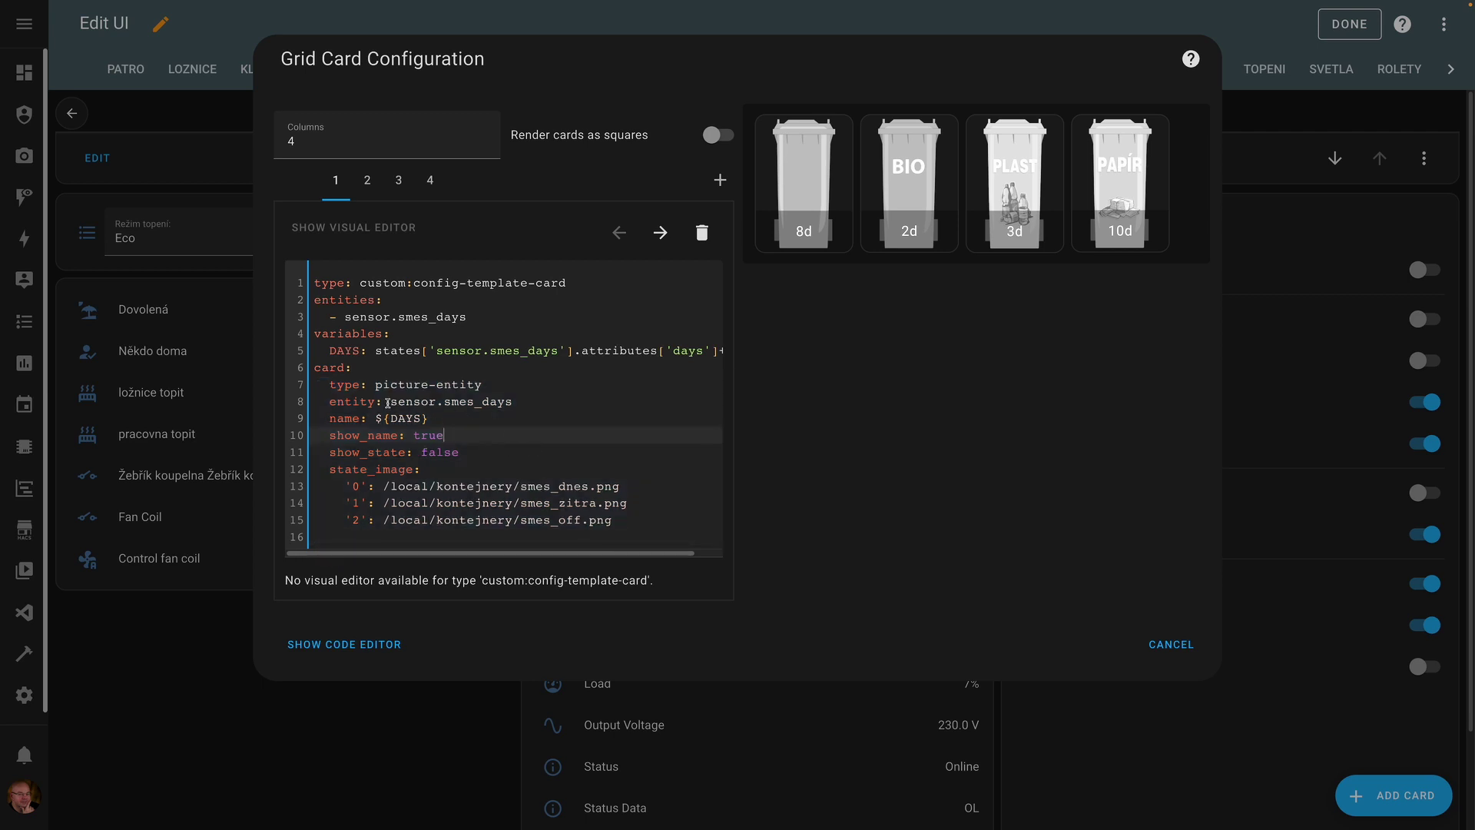
drag(391, 401, 522, 418)
click(458, 402)
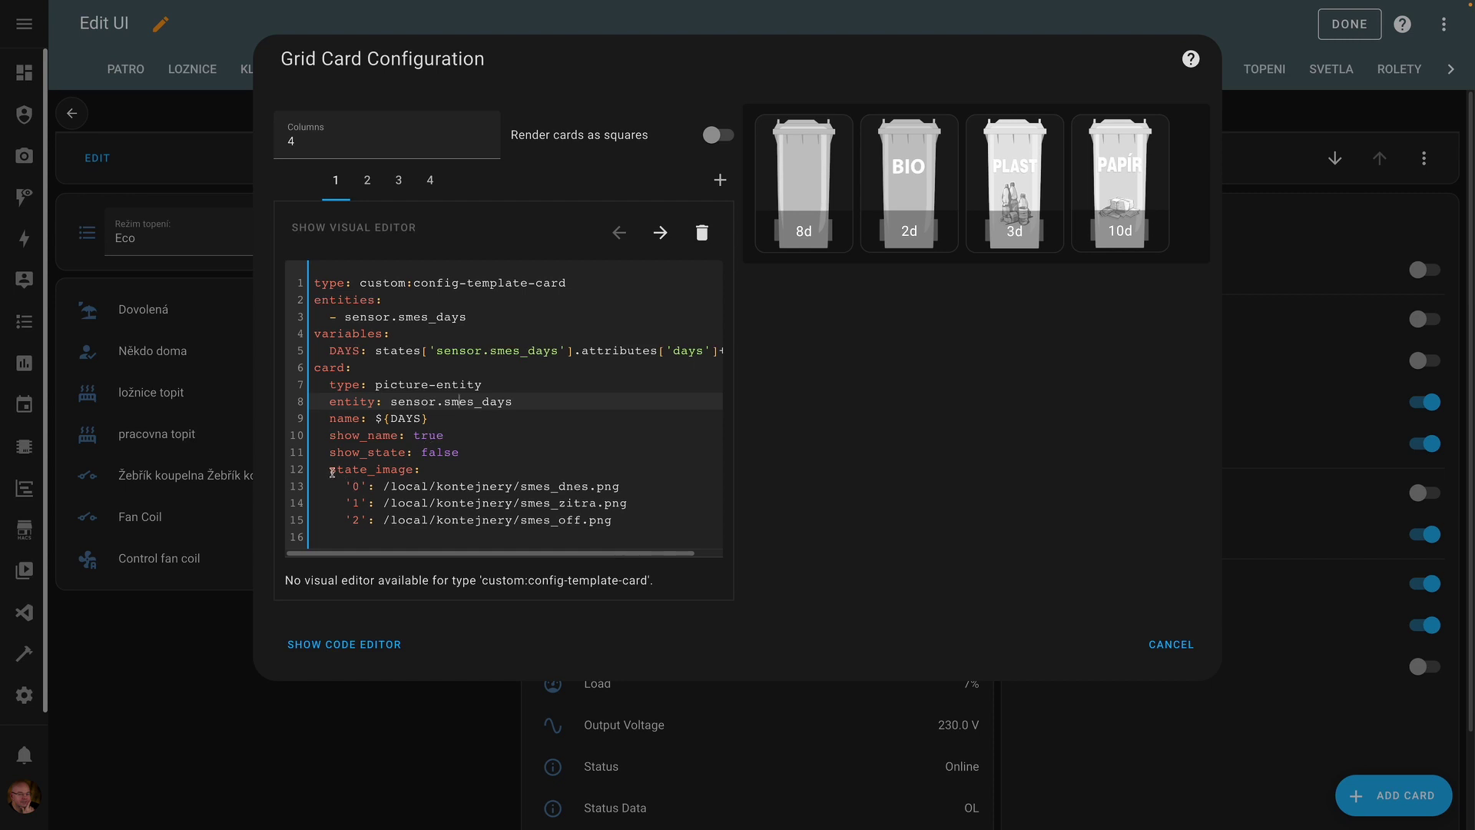
drag(331, 471, 456, 472)
click(358, 486)
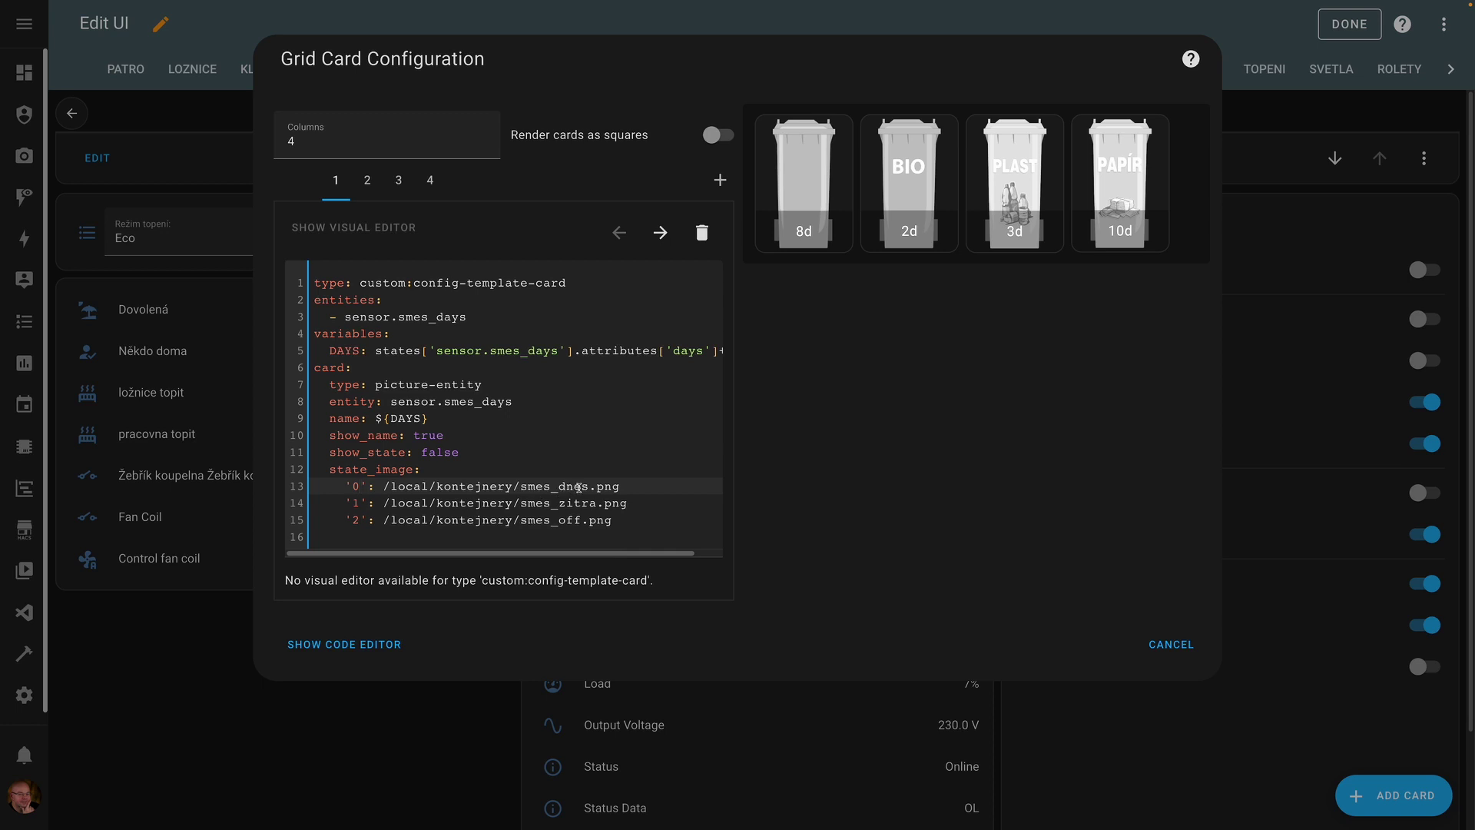
click(358, 504)
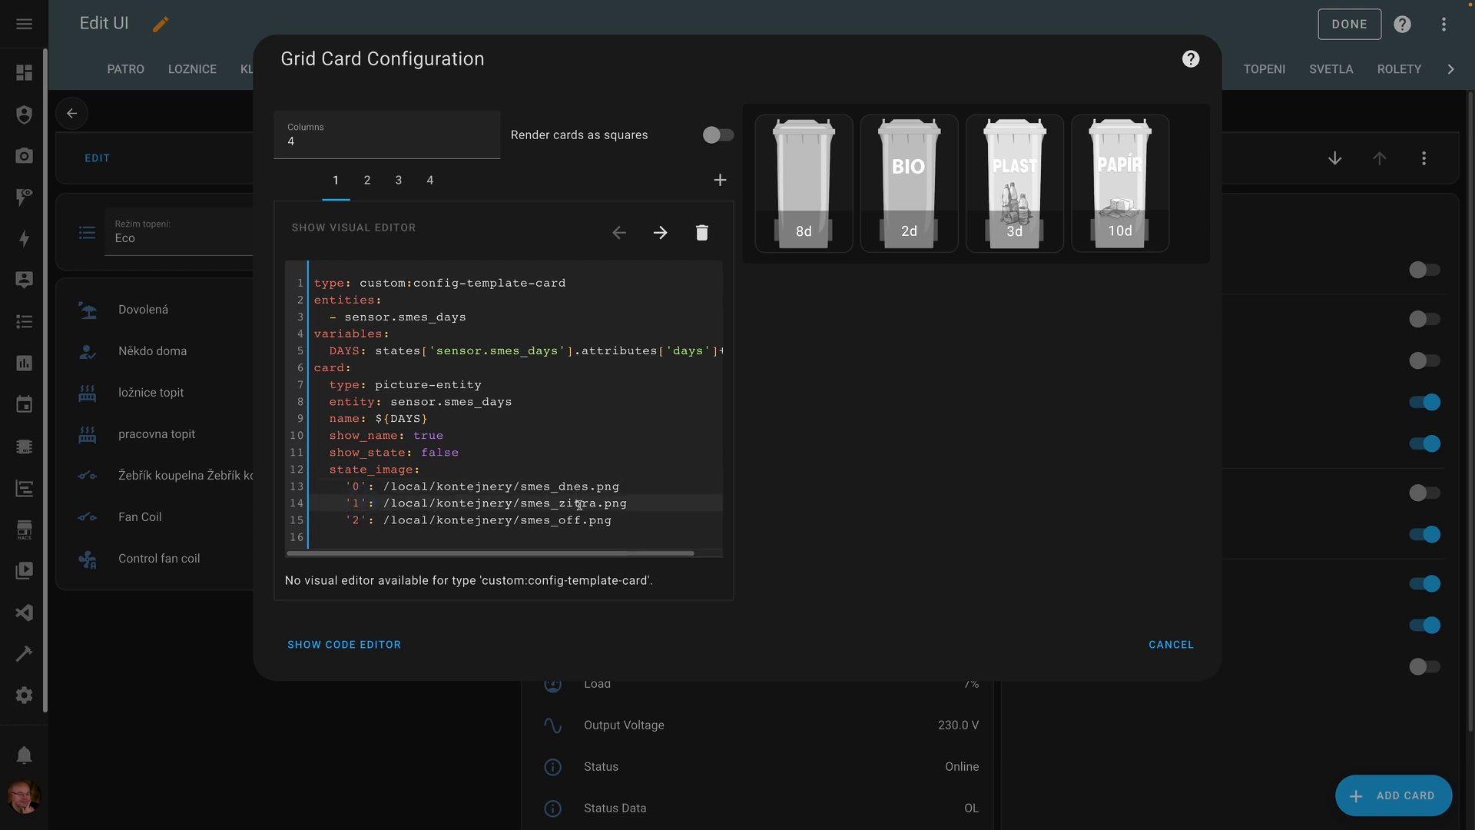
click(365, 520)
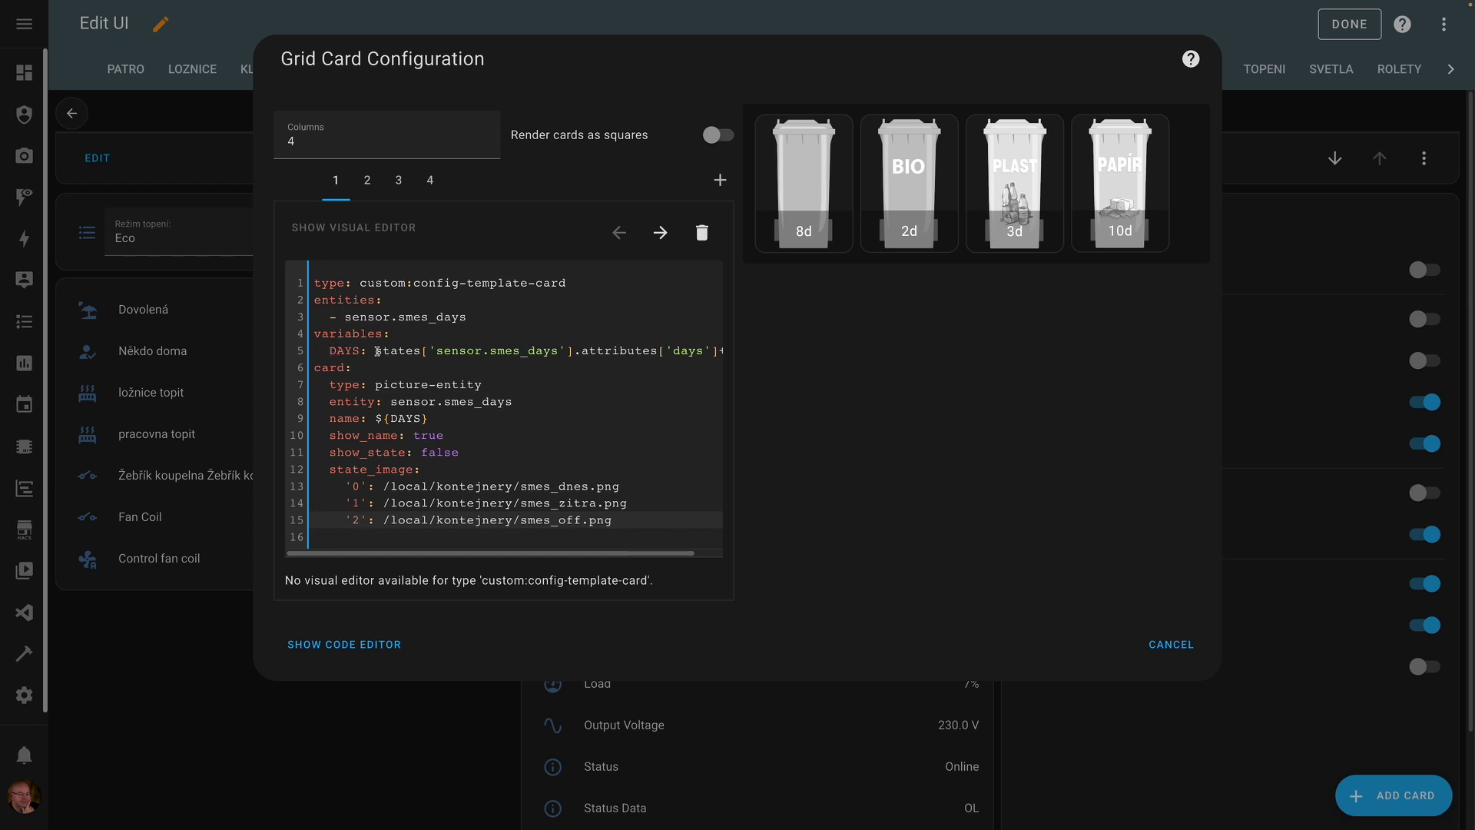
- Examine how the DAYS variable reads the sensor's days attribute and how the card's name uses ${DAYS}
drag(377, 349, 436, 351)
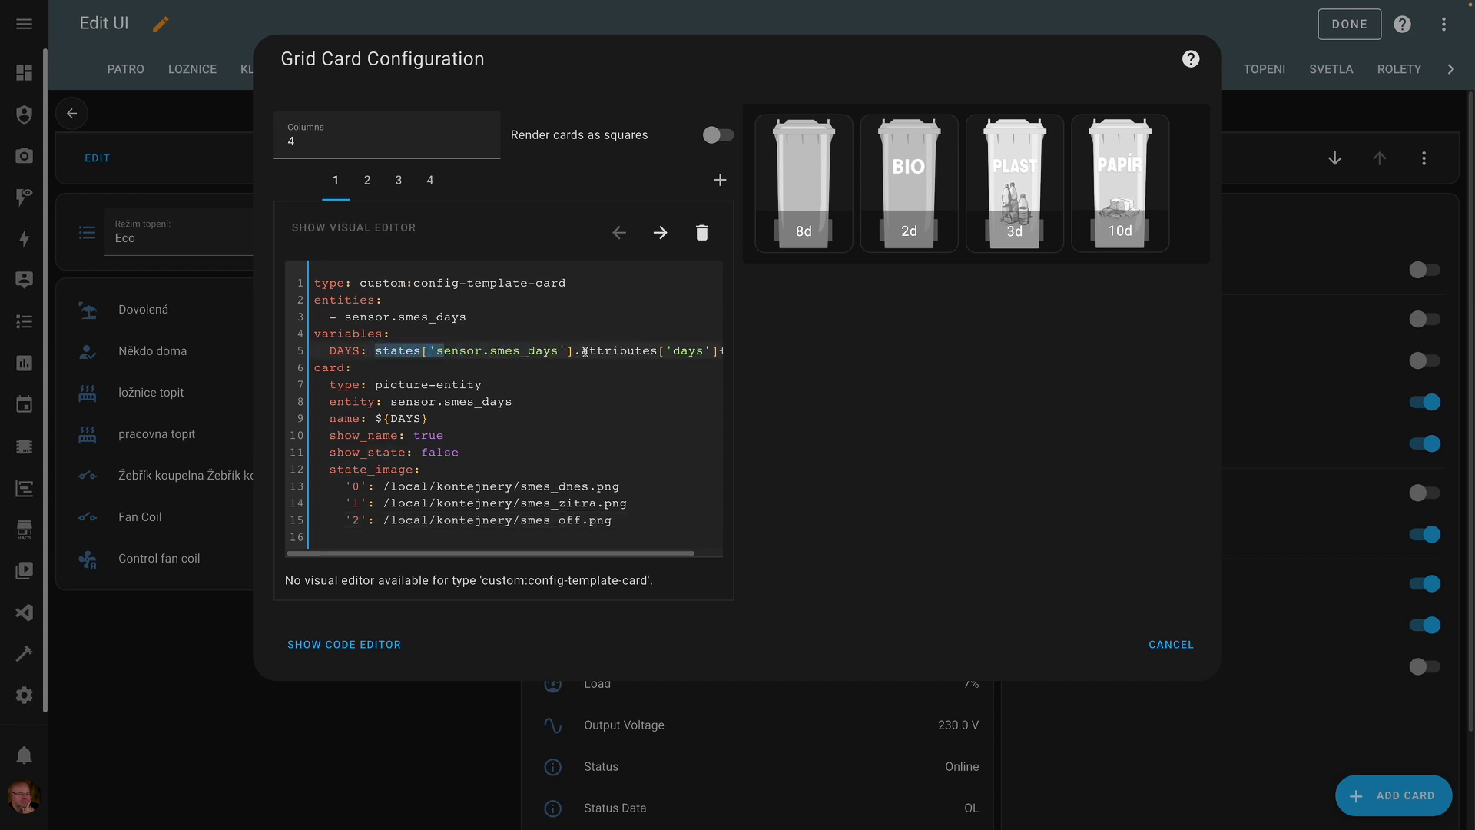
drag(667, 553, 694, 552)
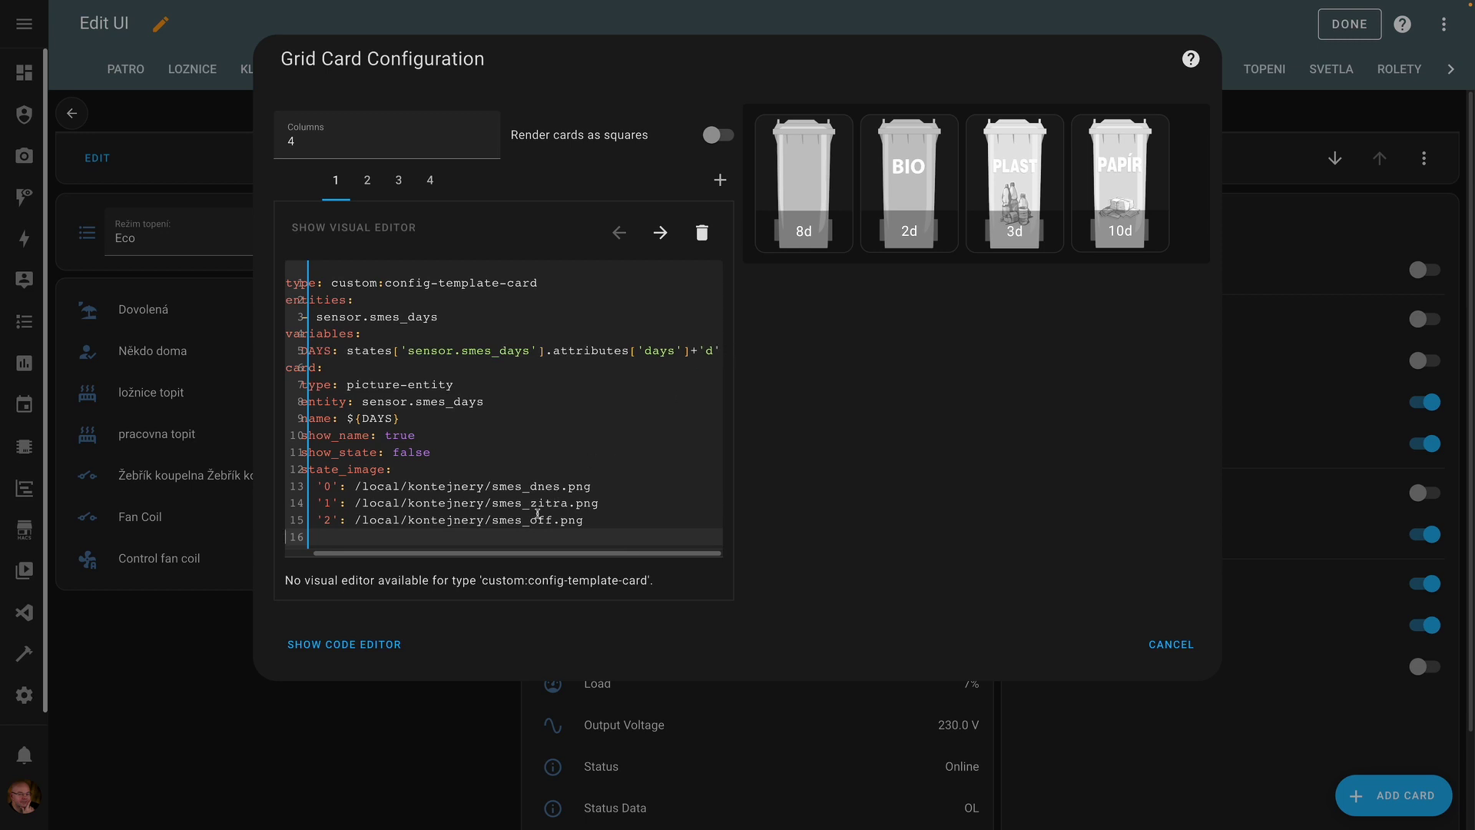
drag(503, 555, 475, 555)
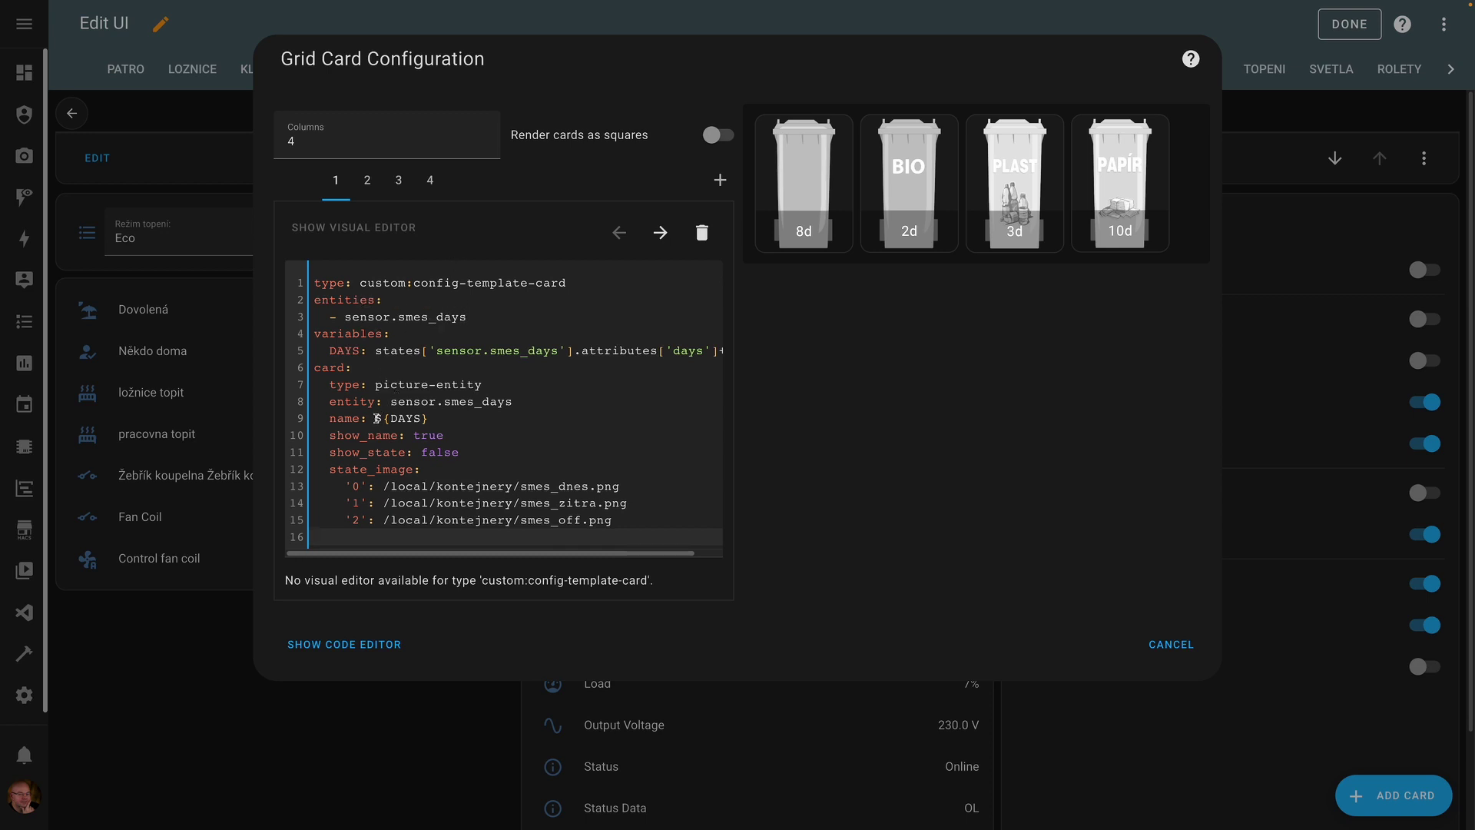
drag(376, 418, 430, 418)
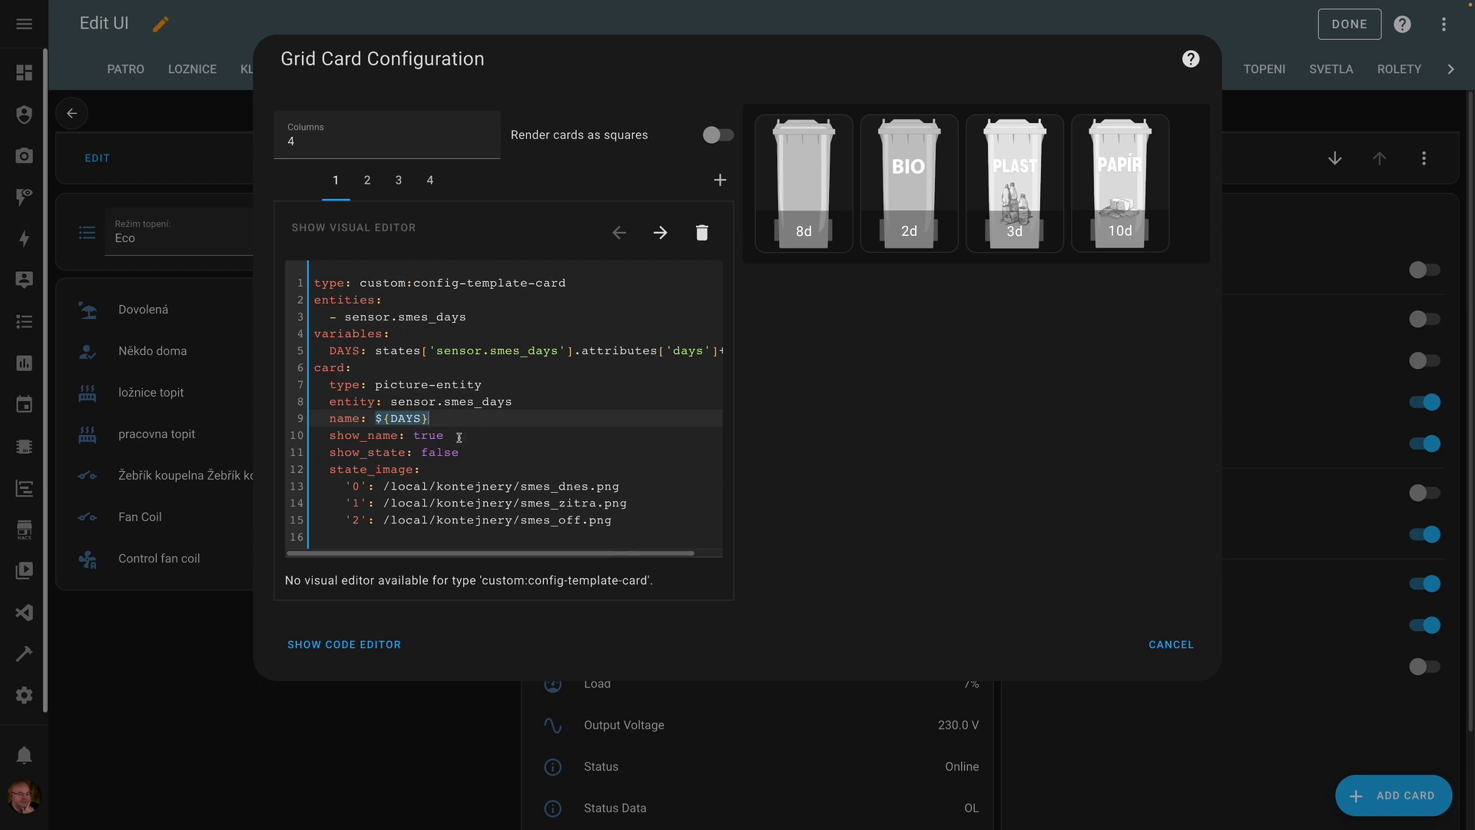
- Look through the configurations of the other bin cards in the grid and return to the first card
click(368, 182)
click(381, 183)
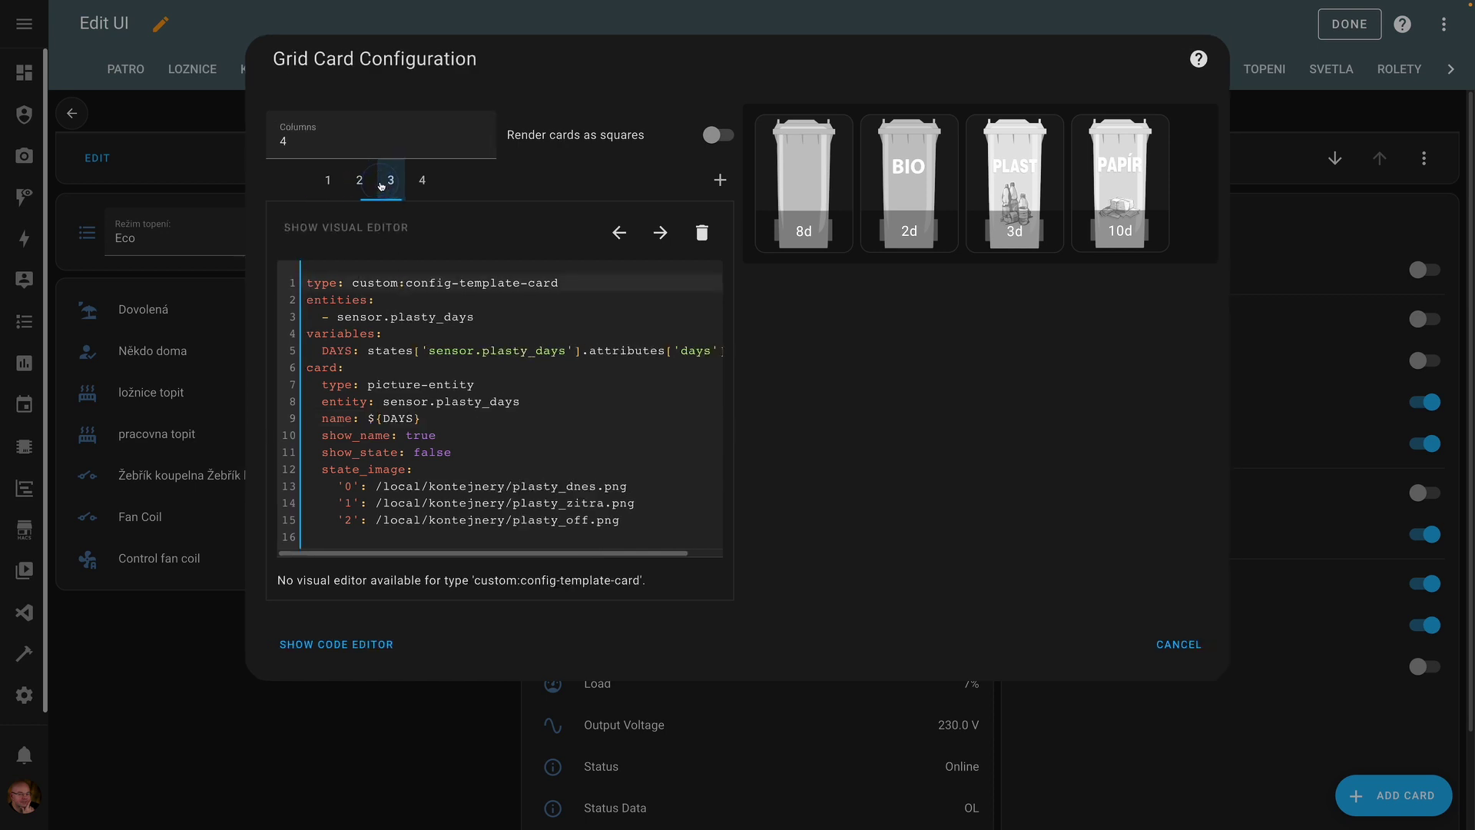
click(422, 182)
click(335, 183)
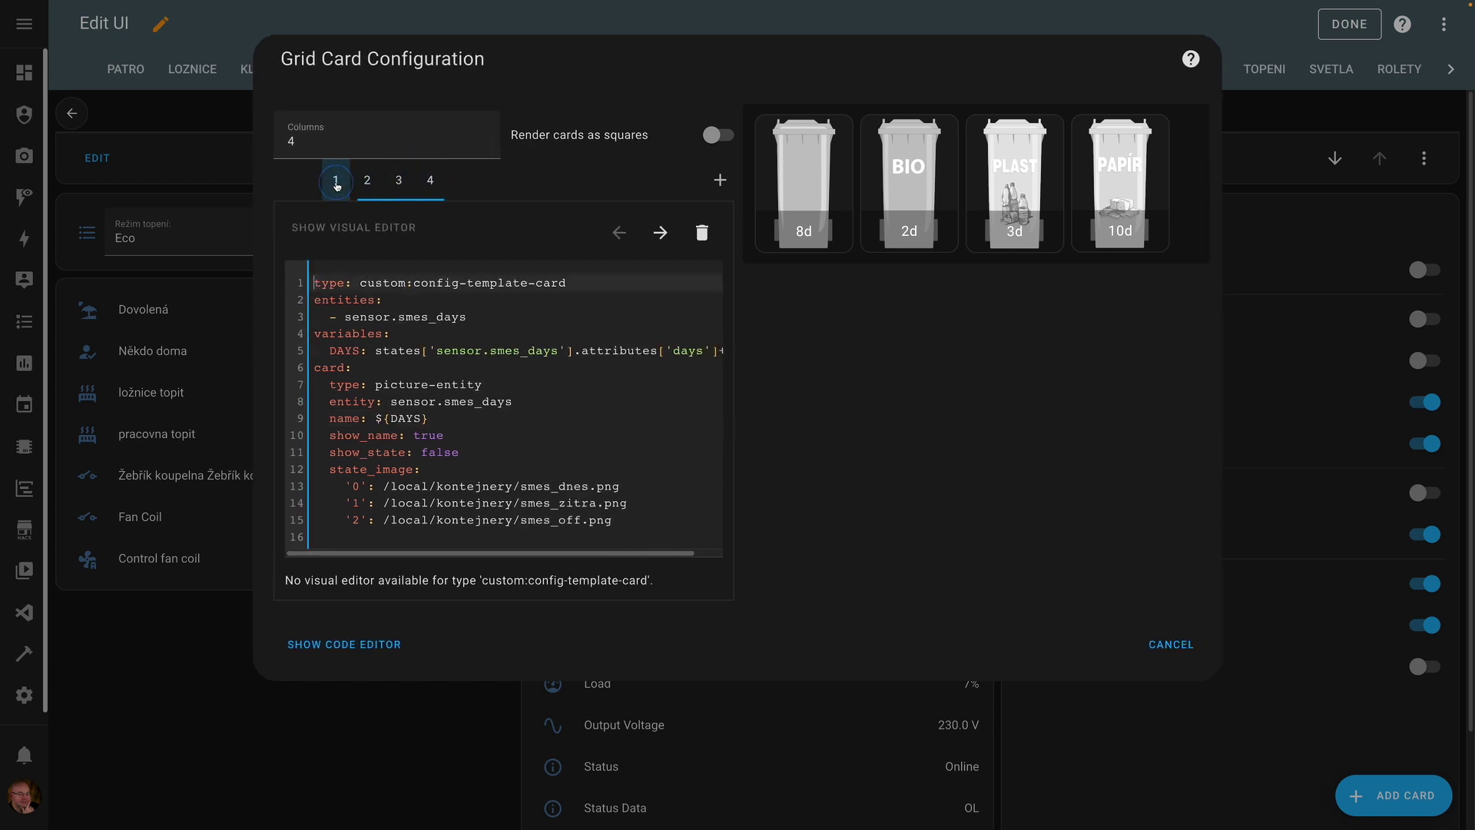